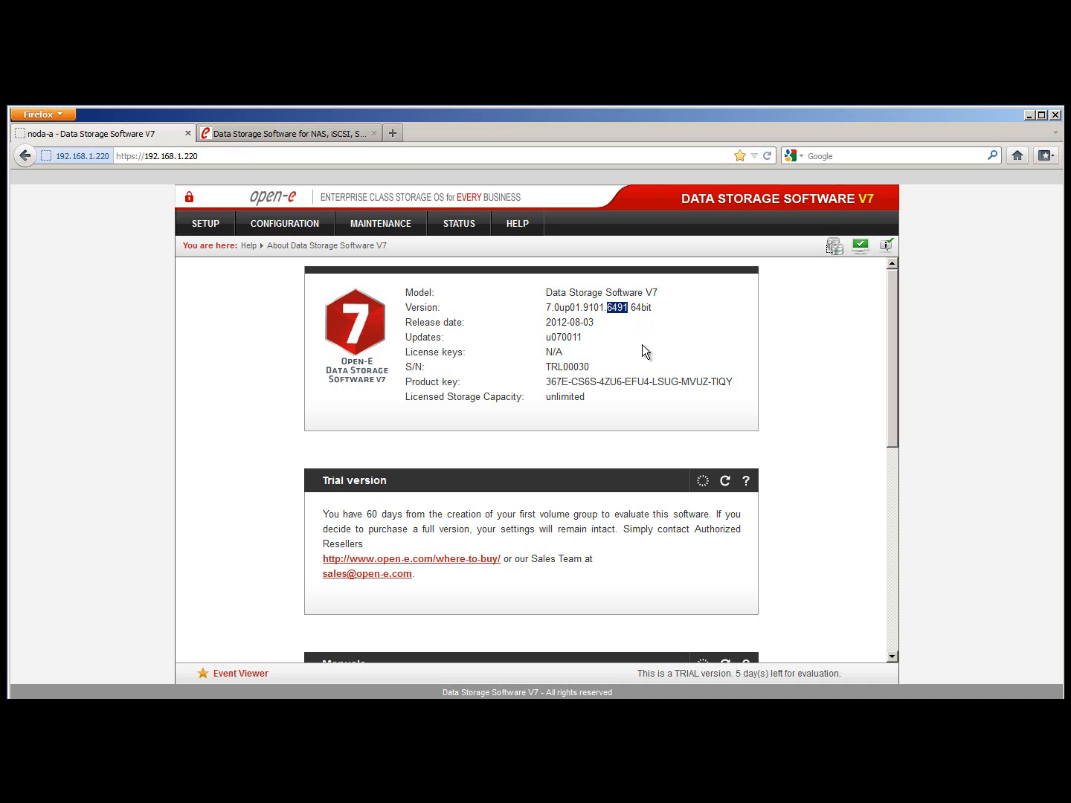
Highlight the installed update number u070011 to check it, then clear the selection
{"action": "left_click", "coordinate": [643, 346]}
{"action": "left_click_drag", "start_coordinate": [587, 337], "coordinate": [545, 338]}
{"action": "left_click", "coordinate": [589, 341]}
Go to Maintenance > Software update and highlight the File commander v0.1 small update
{"action": "left_click", "coordinate": [410, 228]}
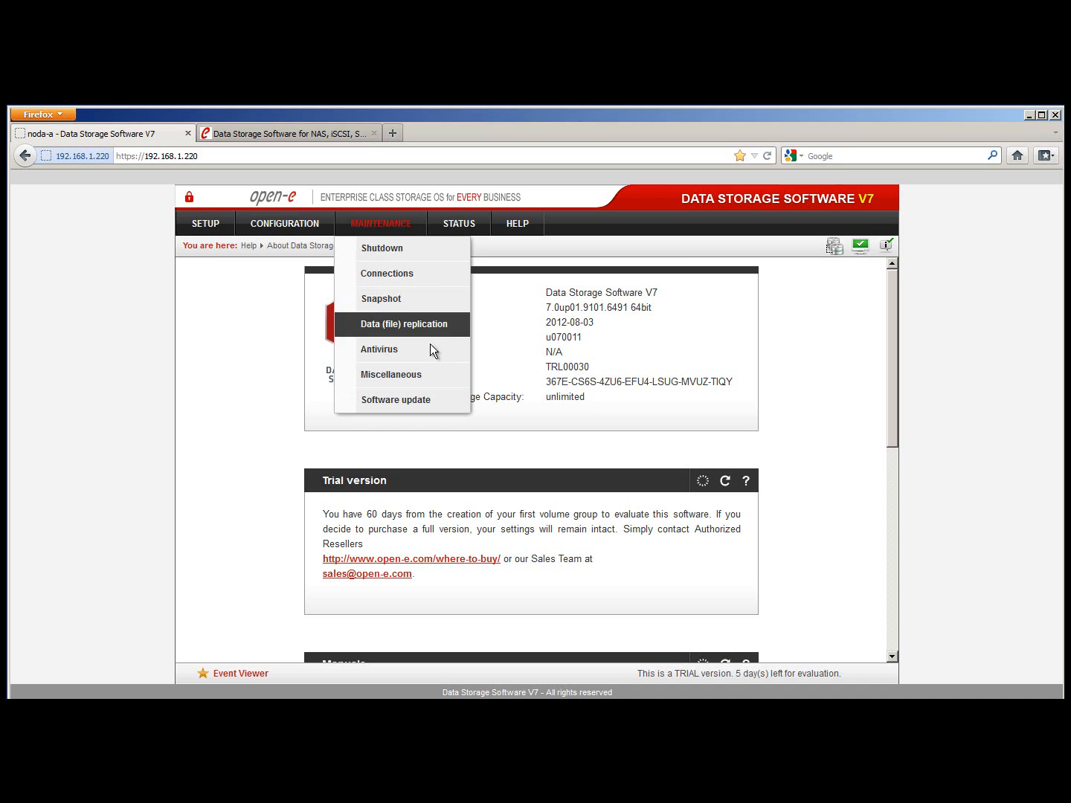
{"action": "left_click", "coordinate": [440, 400]}
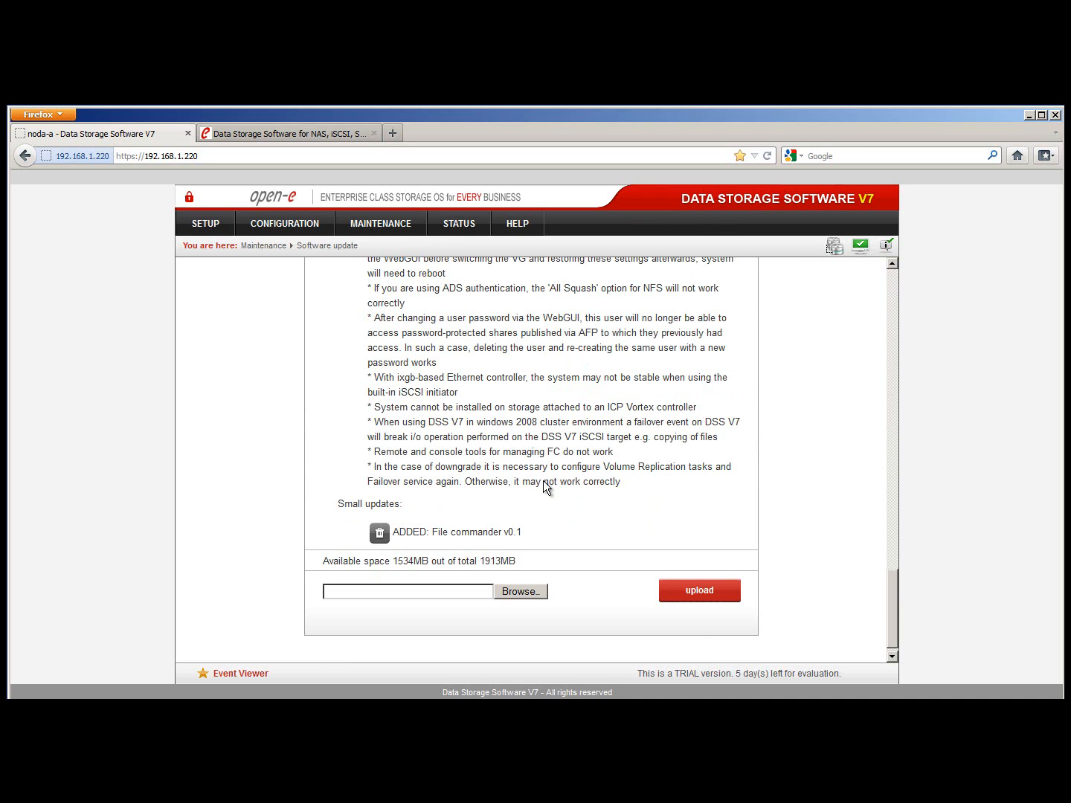
{"action": "left_click_drag", "start_coordinate": [530, 528], "coordinate": [451, 534]}
{"action": "left_click", "coordinate": [464, 536]}
{"action": "left_click", "coordinate": [505, 589]}
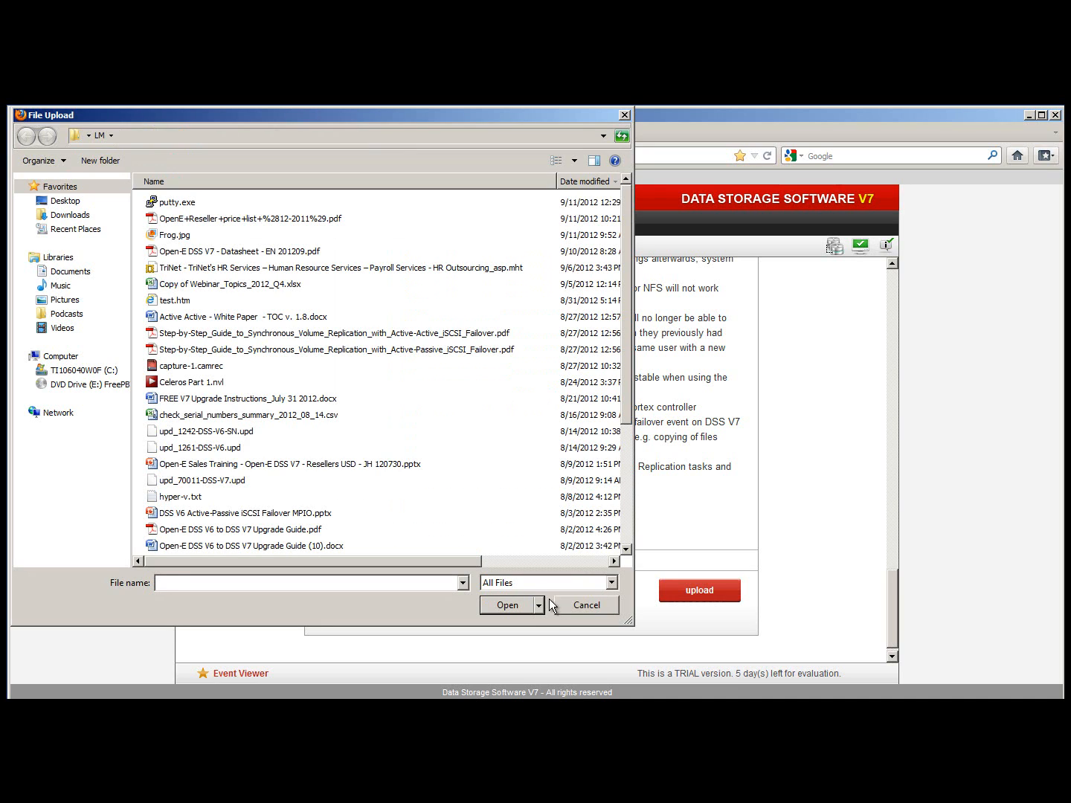
{"action": "left_click", "coordinate": [560, 604]}
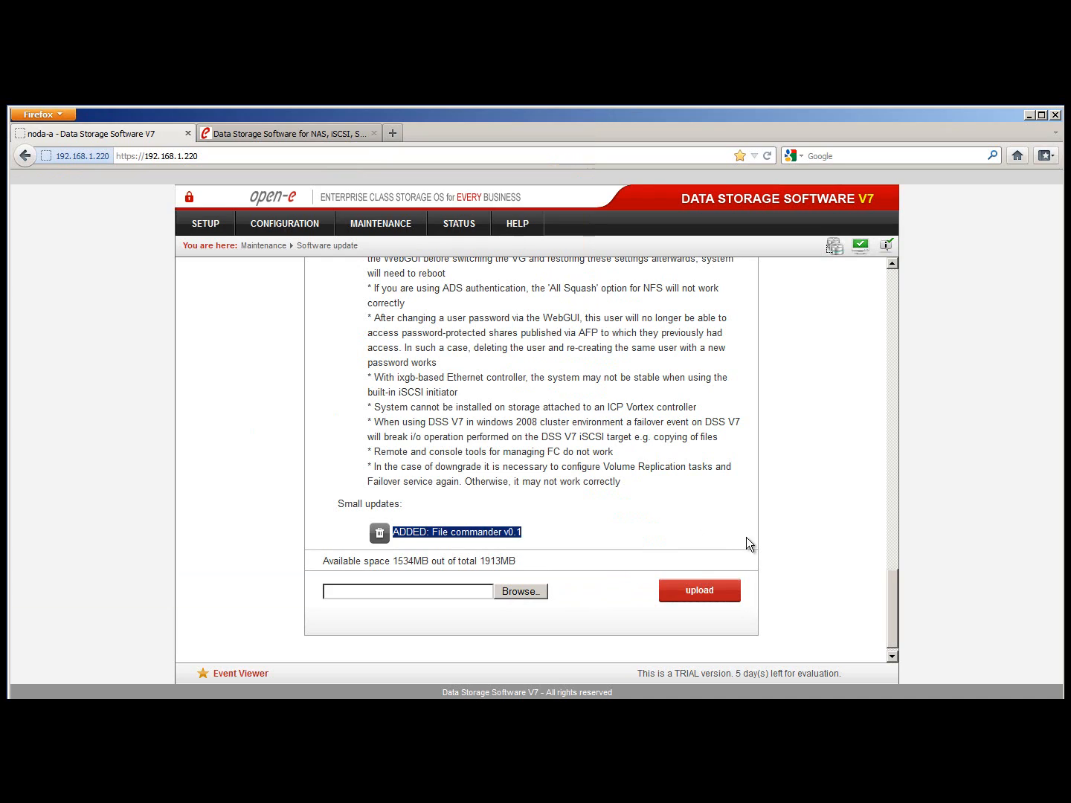
Expand the installed 7.0up01 update's details, showing install date 2012-08-06 and release notes
{"action": "scroll", "coordinate": [759, 526], "scroll_direction": "up", "scroll_amount": 18}
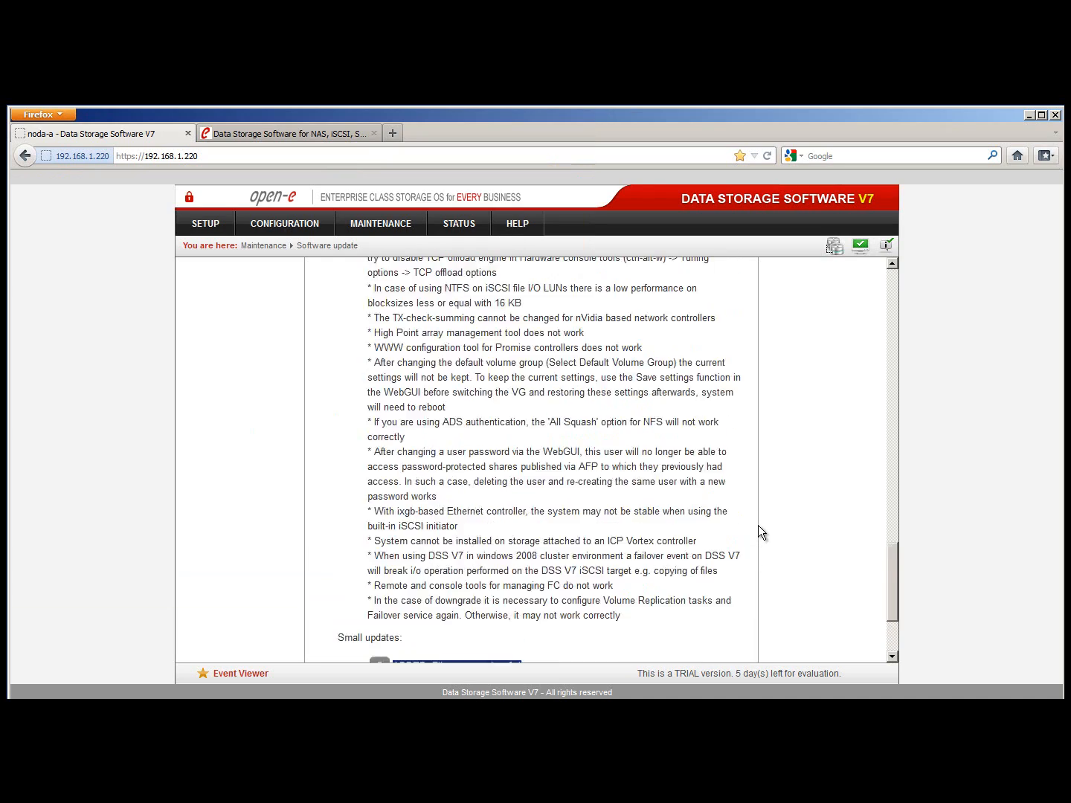
{"action": "scroll", "coordinate": [758, 525], "scroll_direction": "up", "scroll_amount": 15}
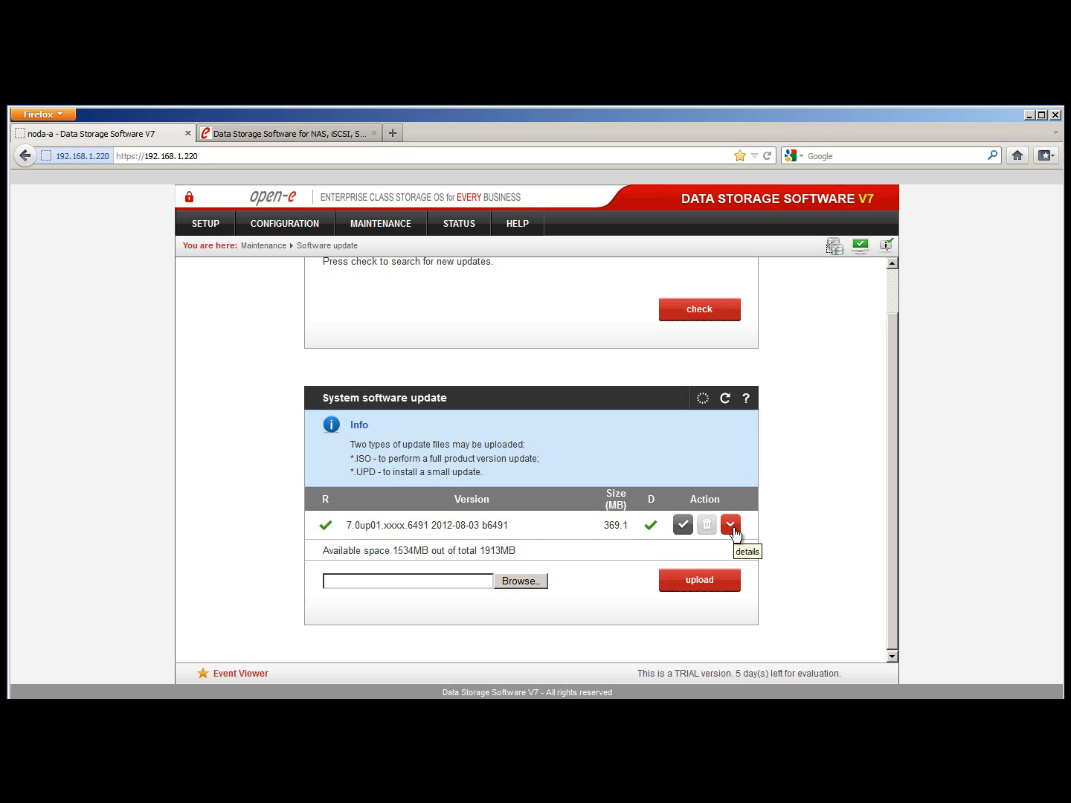
{"action": "left_click", "coordinate": [733, 527]}
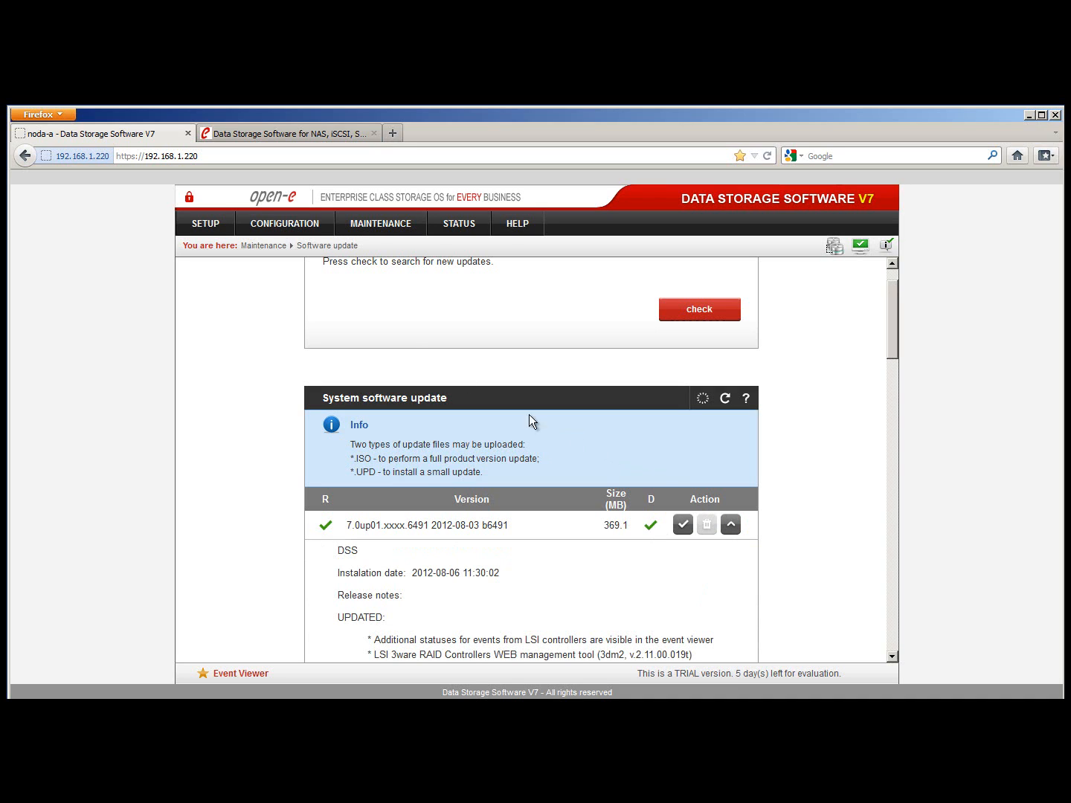
Open the Volume groups page and inspect the 3721.56 unit size of units S001 and S002
{"action": "mouse_move", "coordinate": [314, 231]}
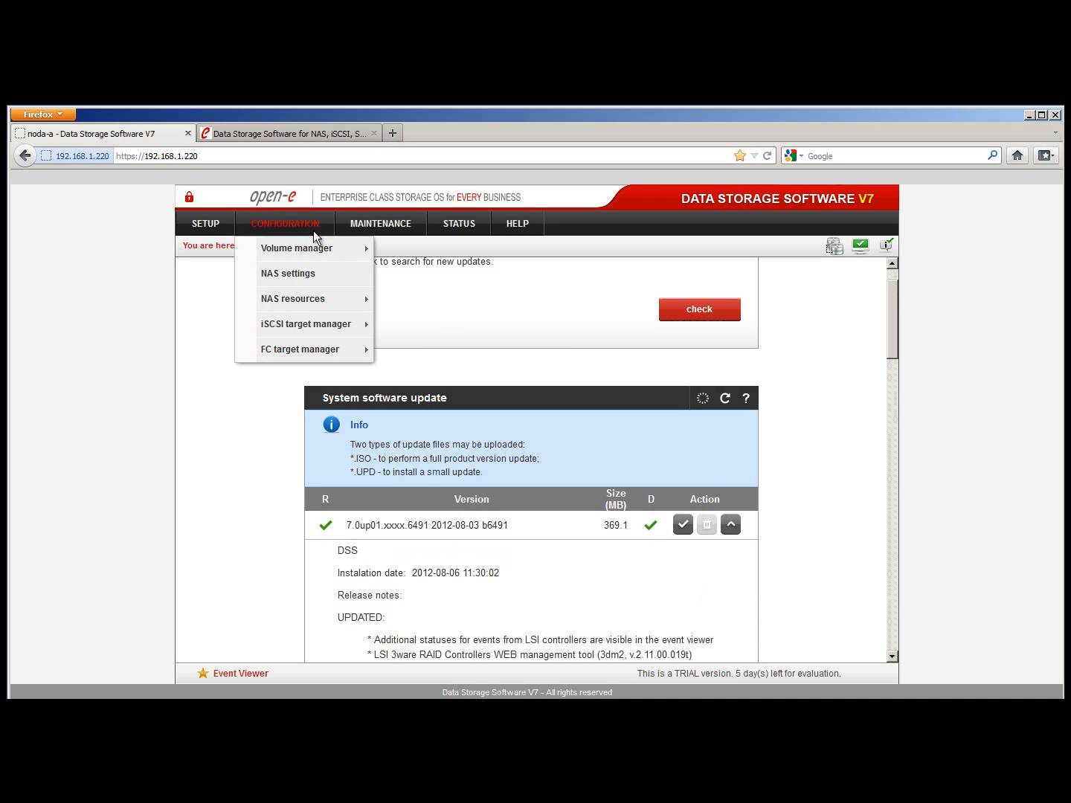
{"action": "left_click", "coordinate": [394, 249]}
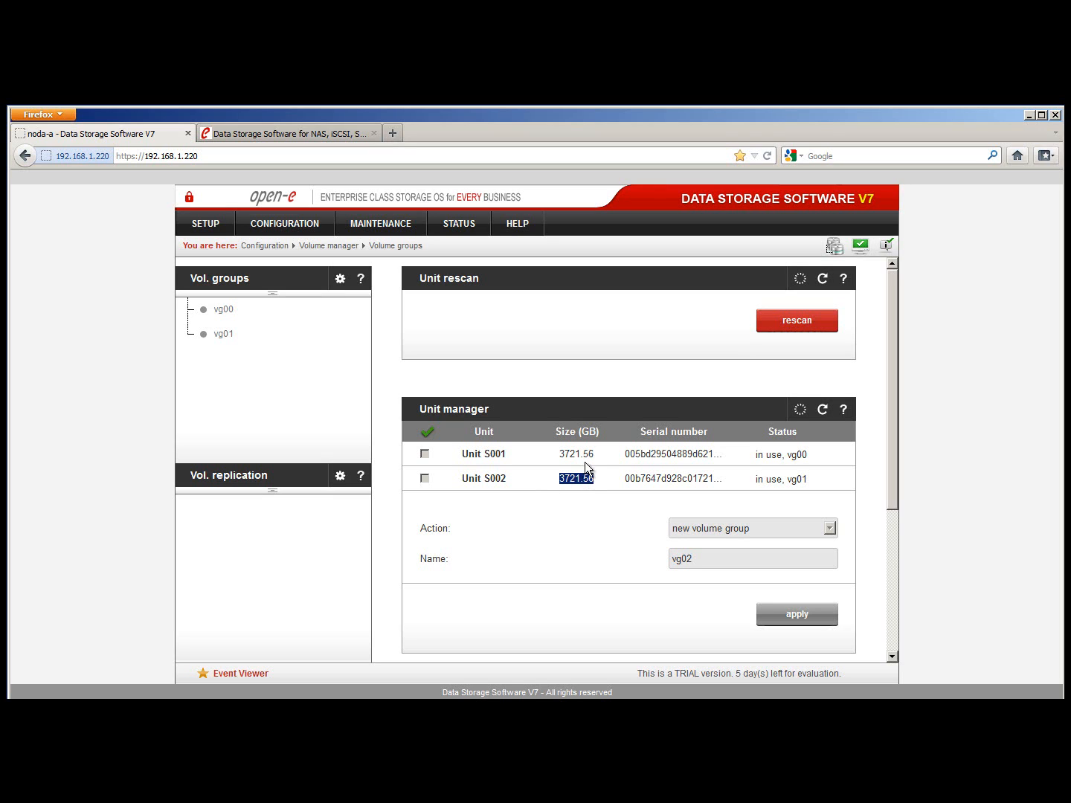
{"action": "left_click_drag", "start_coordinate": [595, 456], "coordinate": [559, 465]}
{"action": "left_click", "coordinate": [613, 484]}
In vg00, add a new 100 GB NAS volume, creating lv0001
{"action": "left_click", "coordinate": [223, 310]}
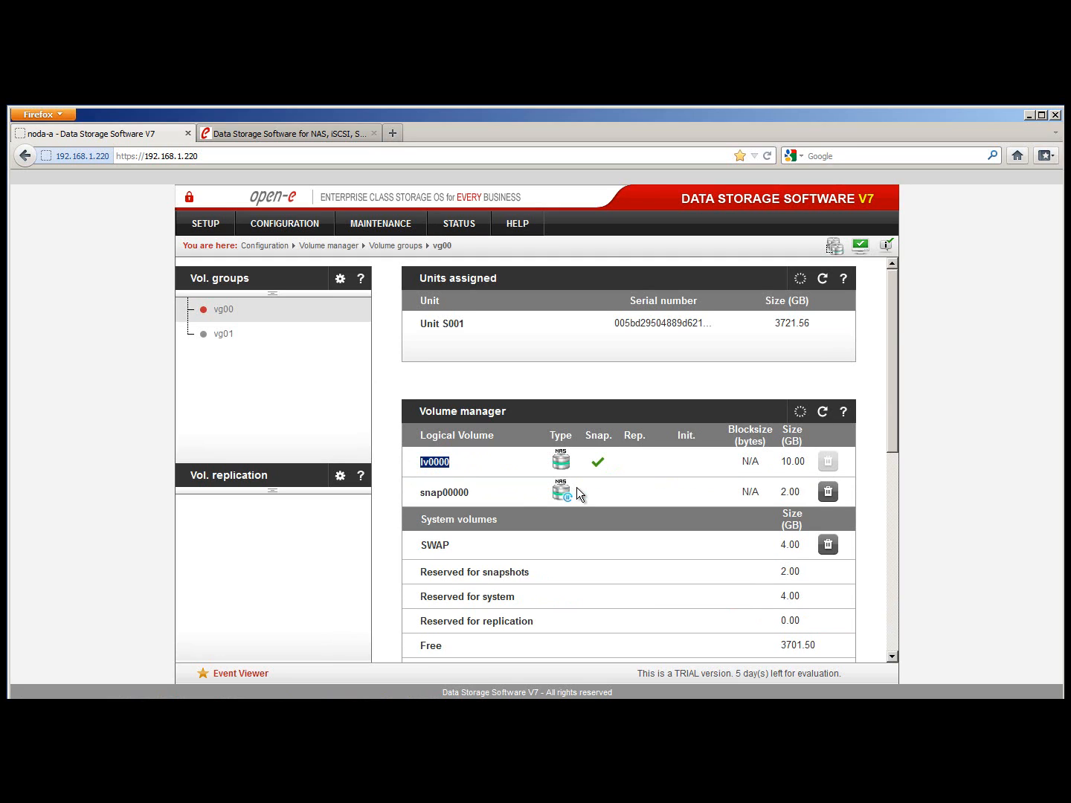
{"action": "scroll", "coordinate": [634, 489], "scroll_direction": "down", "scroll_amount": 3}
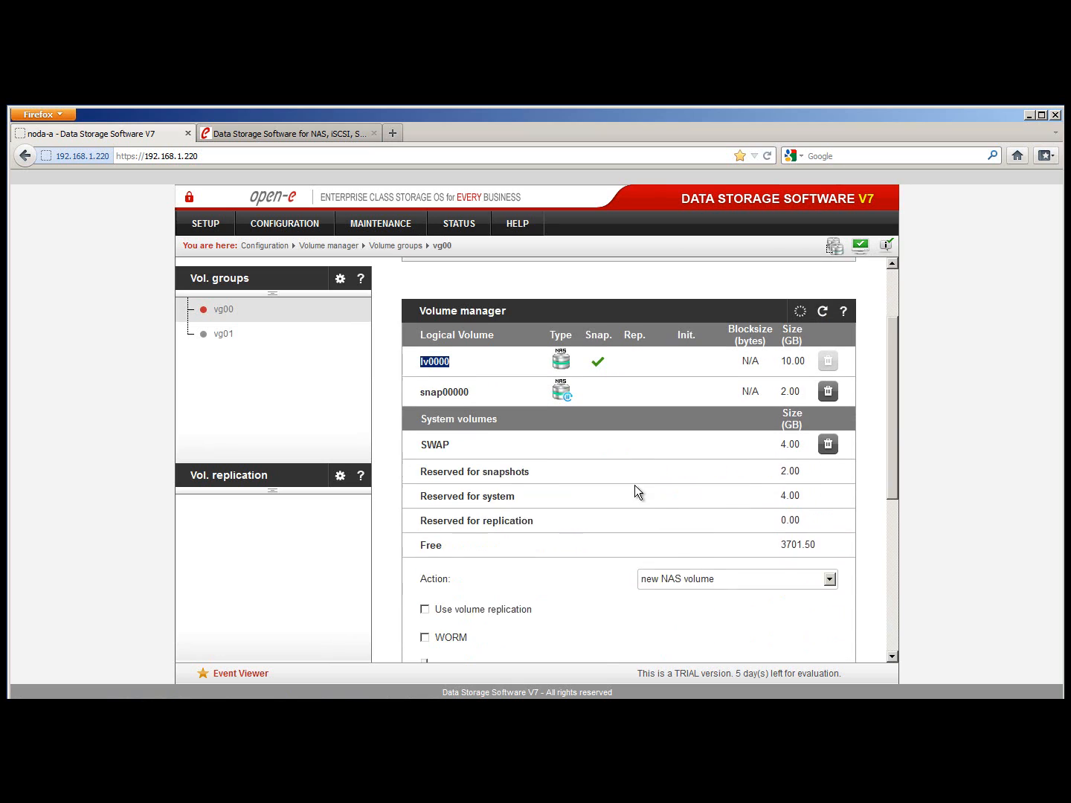
{"action": "scroll", "coordinate": [747, 560], "scroll_direction": "down", "scroll_amount": 2}
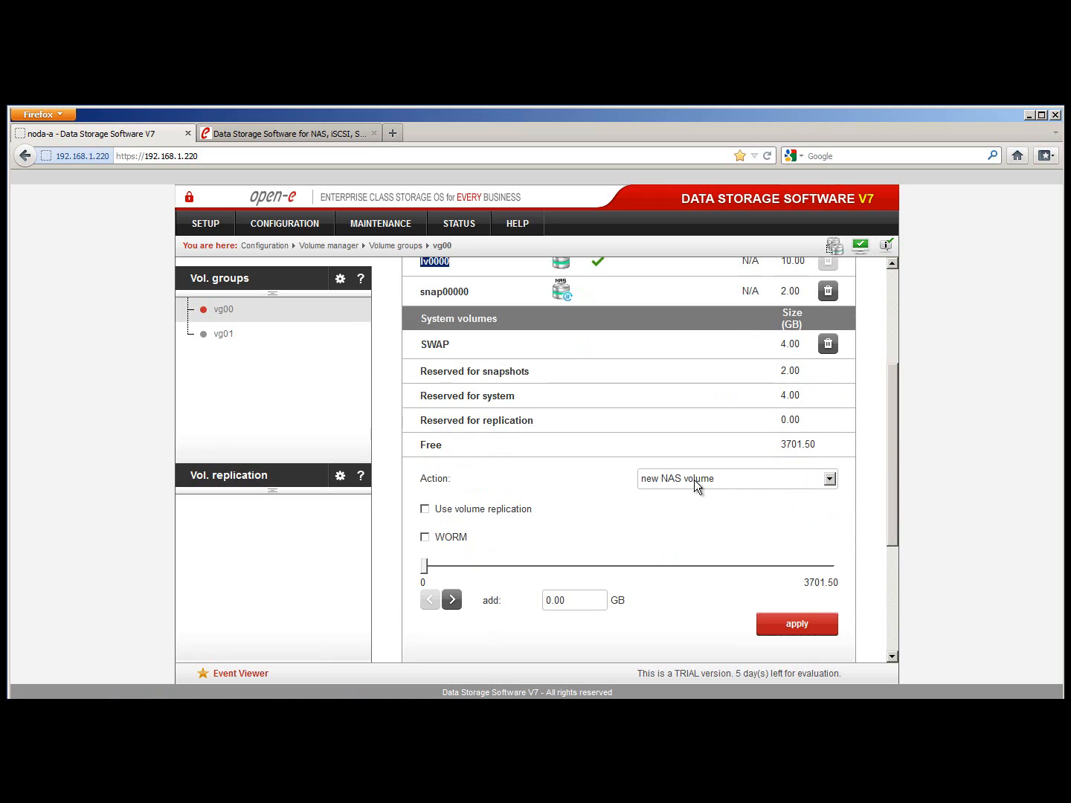
{"action": "left_click_drag", "start_coordinate": [568, 600], "coordinate": [504, 597]}
{"action": "type", "text": "100"}
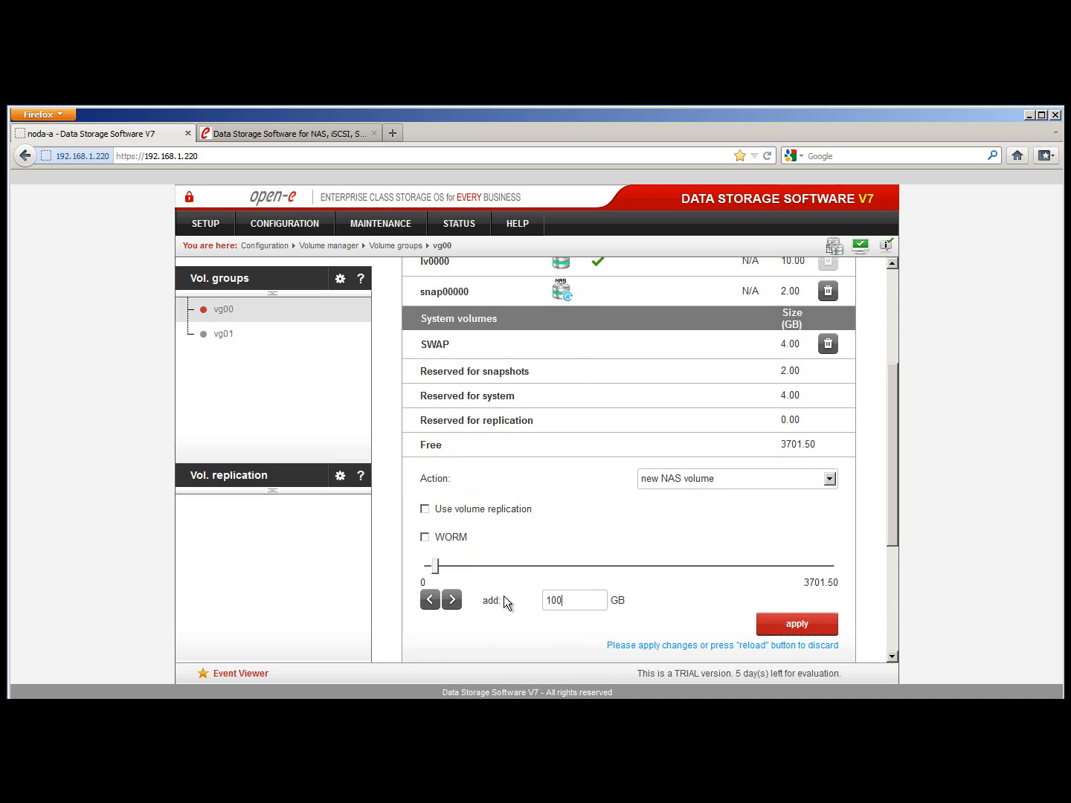
{"action": "left_click", "coordinate": [764, 622]}
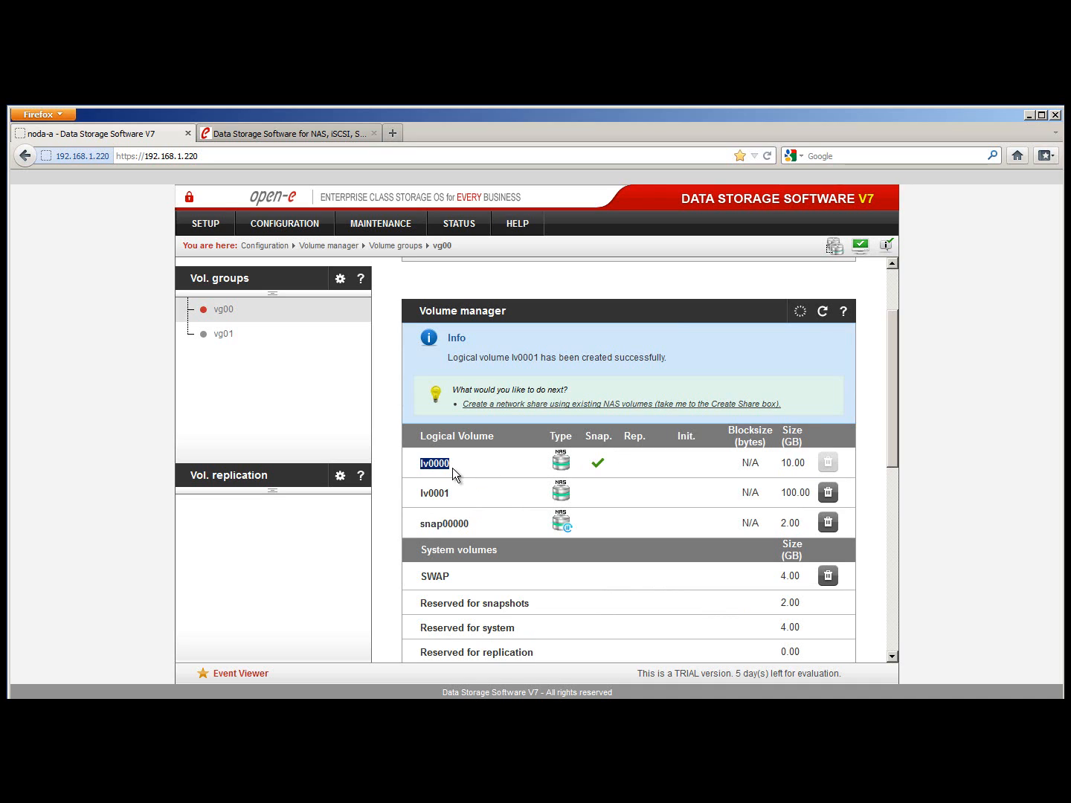
Review vg01's lv0100 volume, then go to Configuration > NAS resources > Shares
{"action": "left_click", "coordinate": [224, 334]}
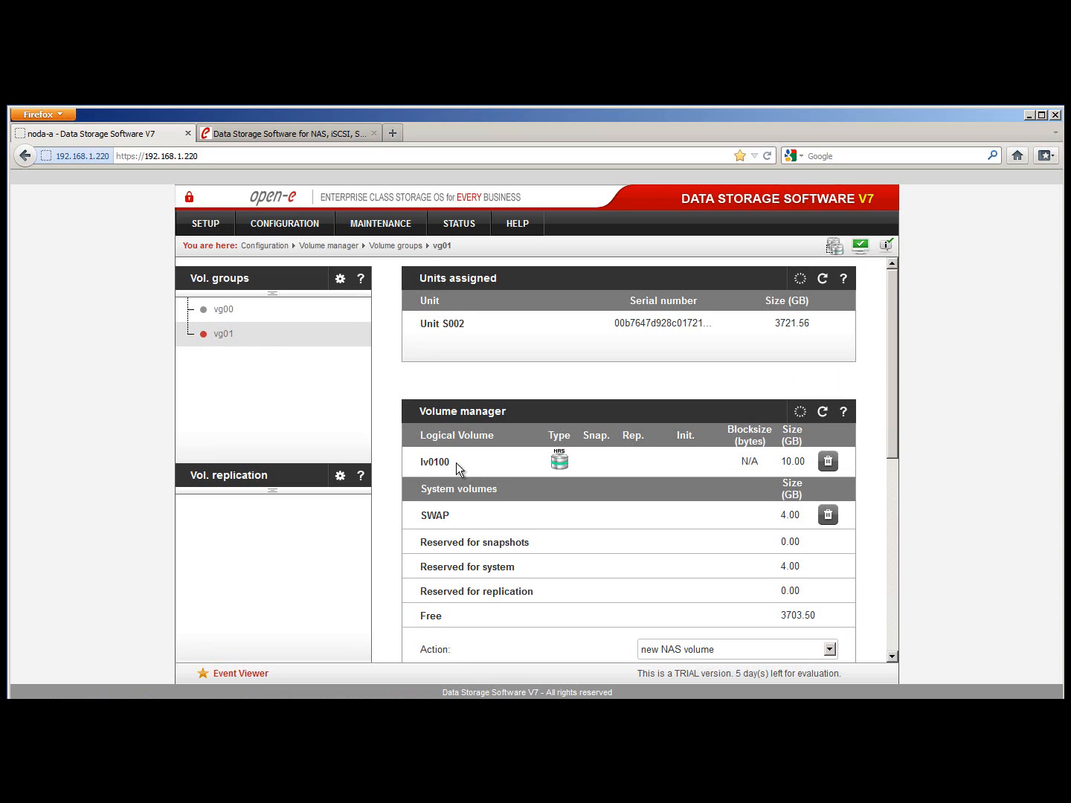
{"action": "left_click", "coordinate": [298, 228]}
{"action": "mouse_move", "coordinate": [307, 299]}
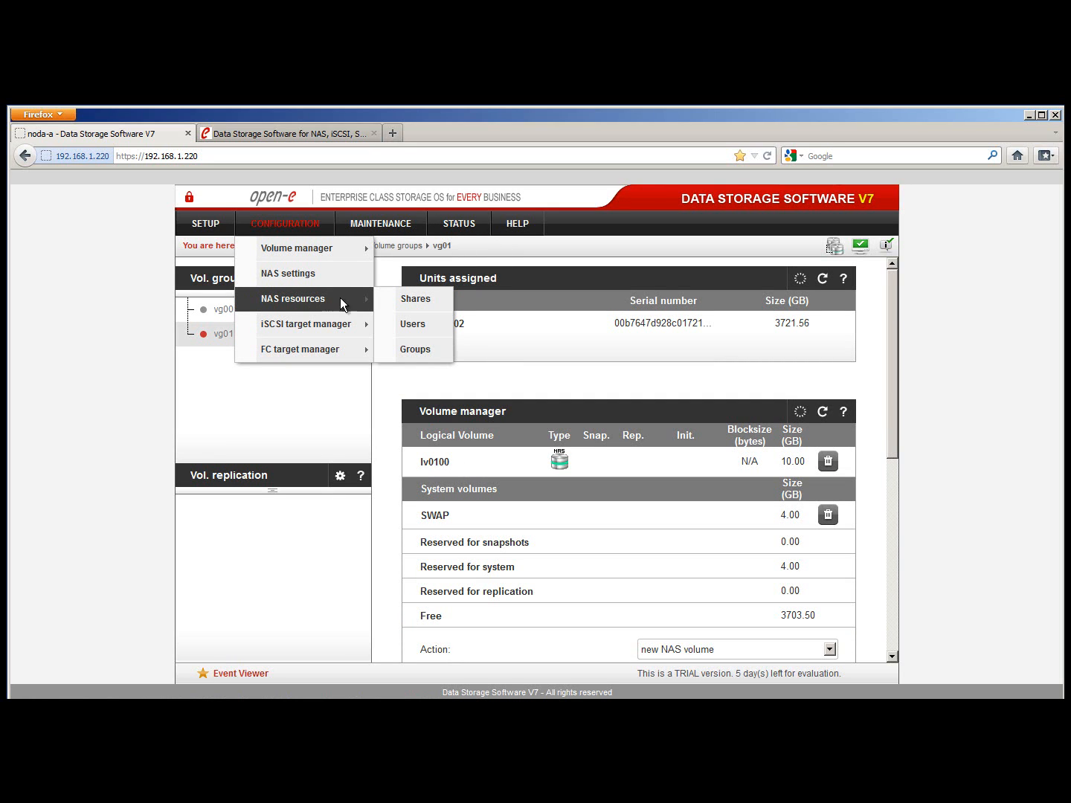
{"action": "left_click", "coordinate": [395, 302]}
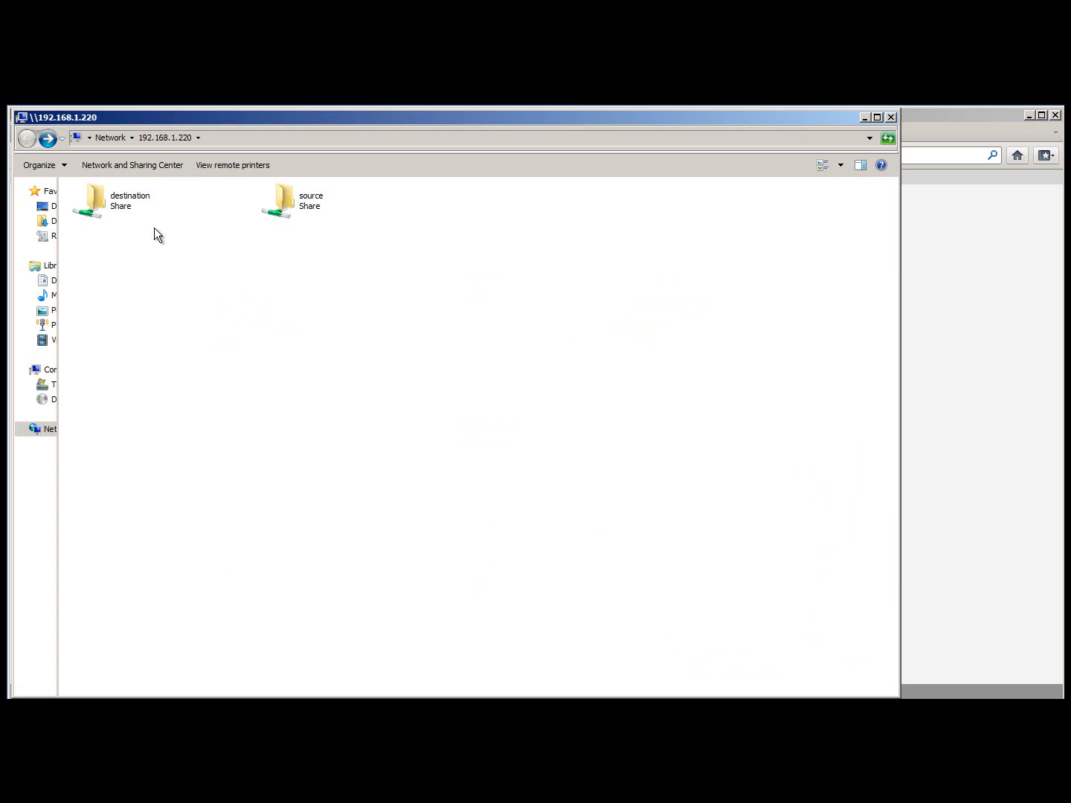
Look inside the empty destination share and the source share's files, then minimize Explorer
{"action": "double_click", "coordinate": [120, 206]}
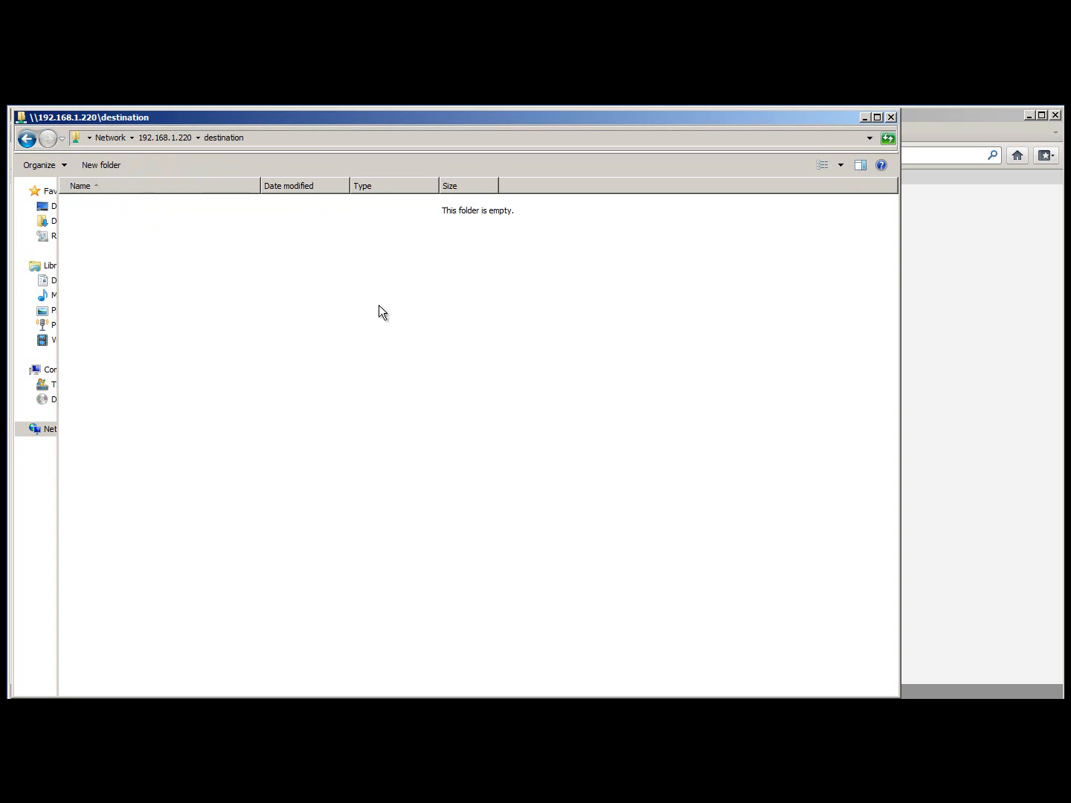
{"action": "left_click", "coordinate": [27, 139]}
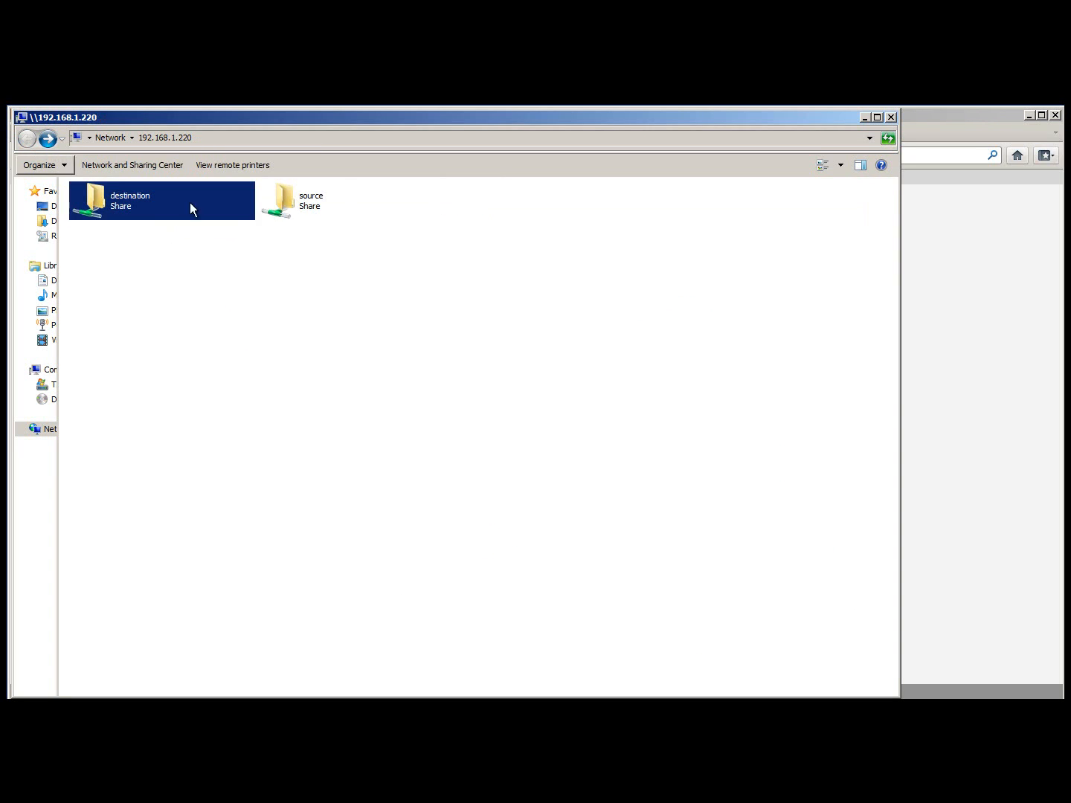
{"action": "double_click", "coordinate": [294, 208]}
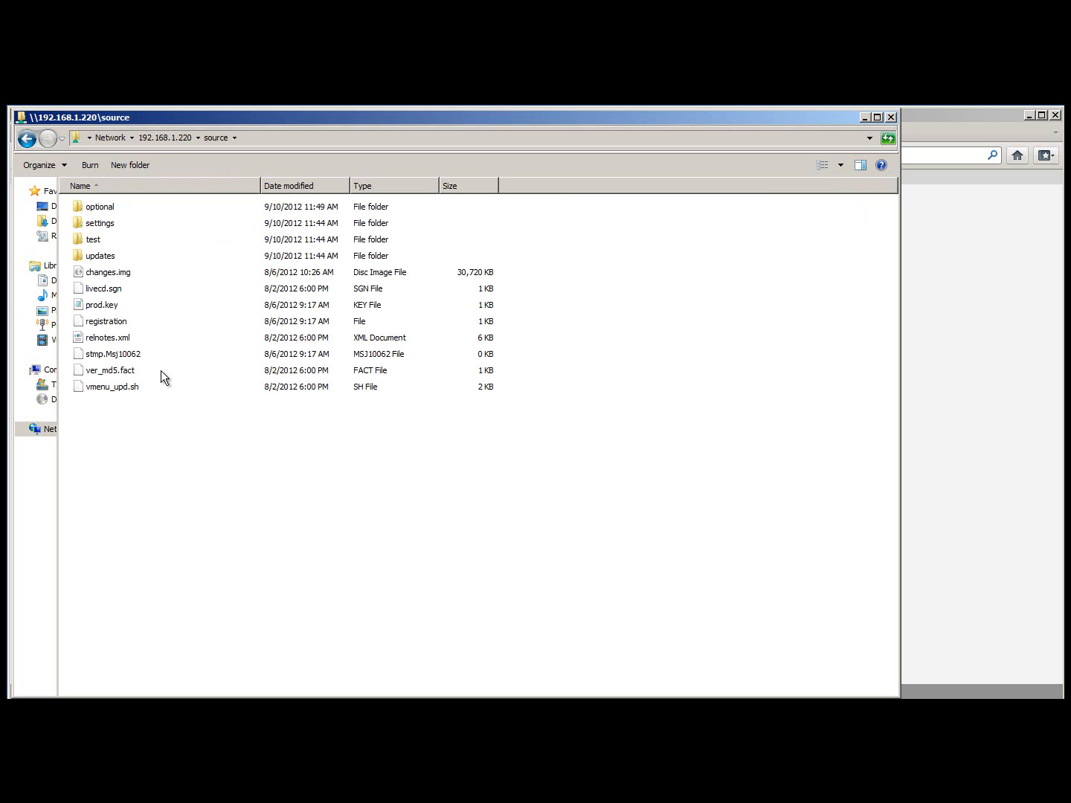
{"action": "left_click", "coordinate": [865, 117]}
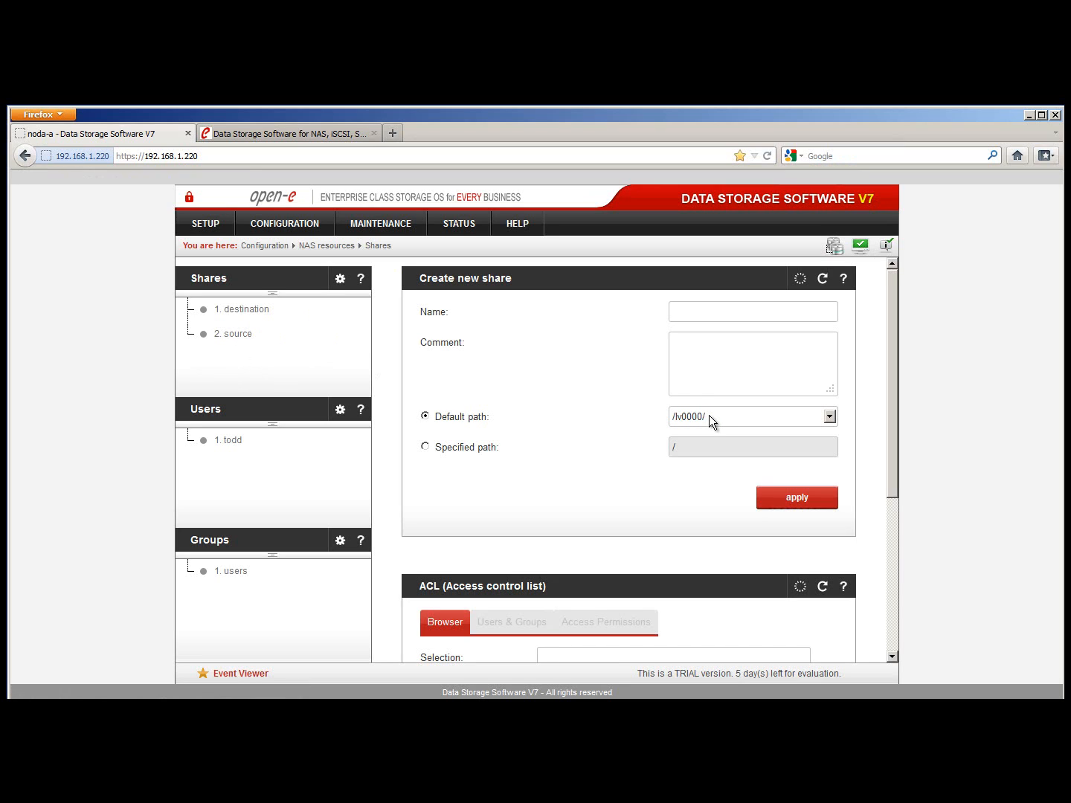
Open the destination share's edit page, showing path /lv0100/destination/ with SMB enabled
{"action": "left_click", "coordinate": [245, 313]}
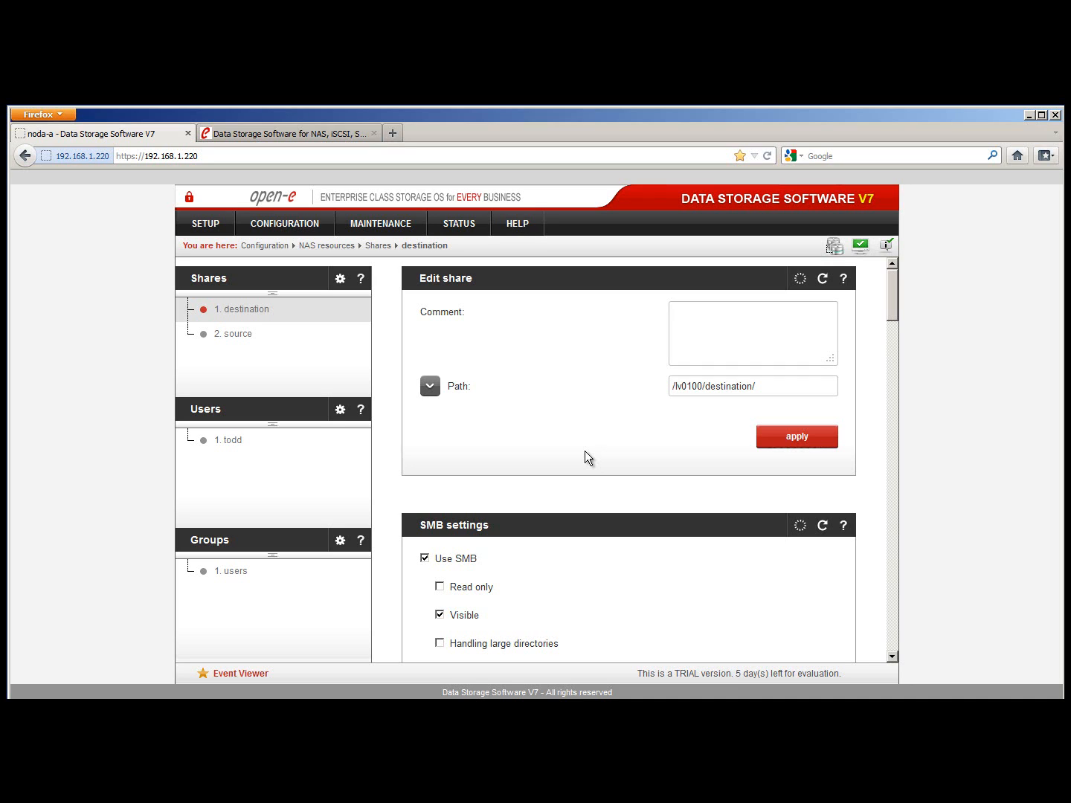
Browse the destination path, then the source share's optional and settings folders under /lv0000/source/
{"action": "left_click", "coordinate": [431, 386]}
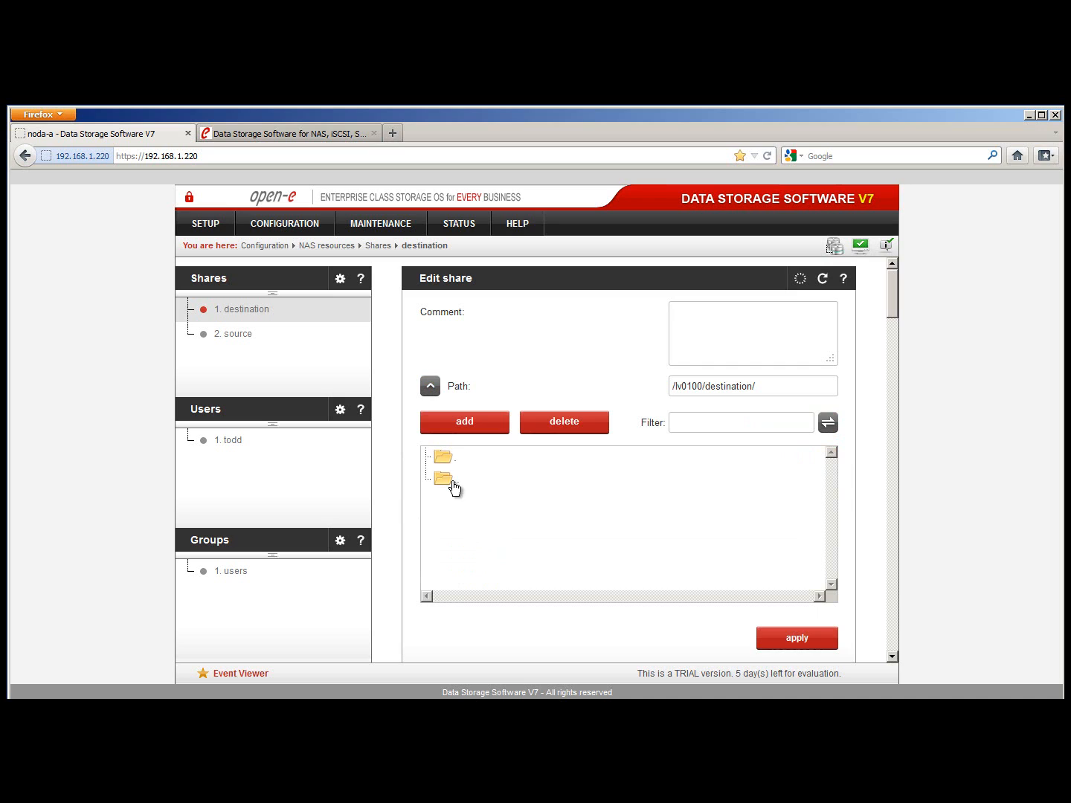
{"action": "left_click", "coordinate": [237, 336]}
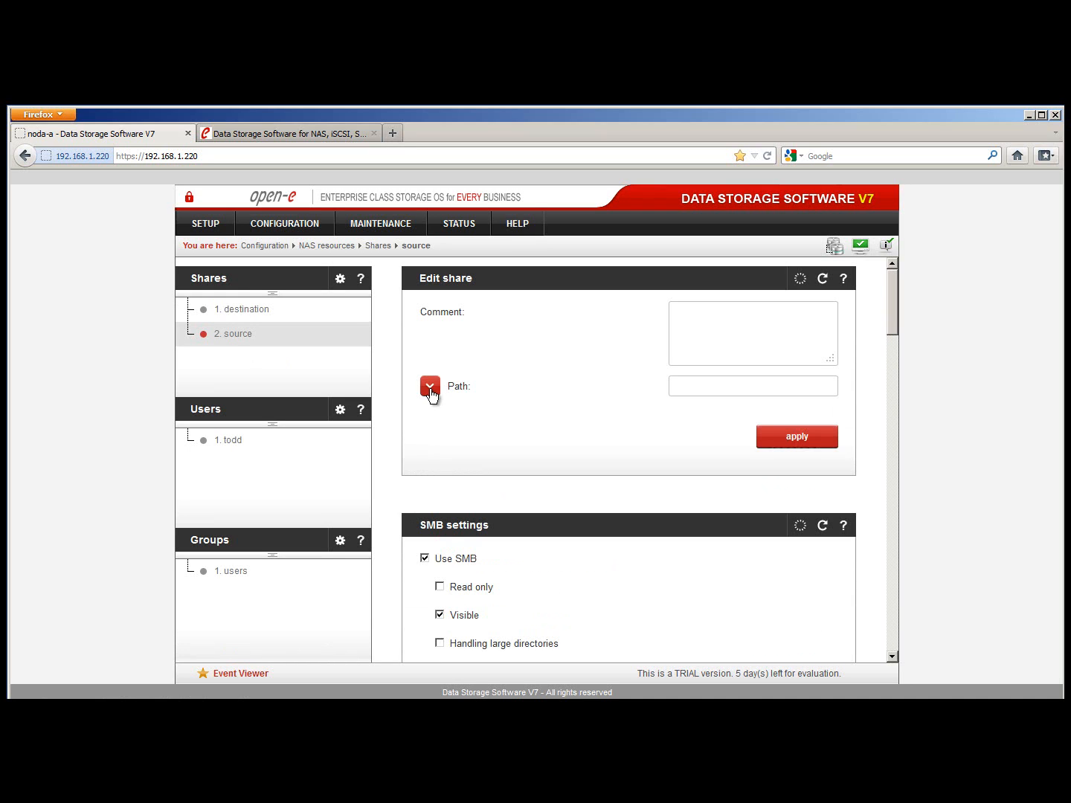
{"action": "left_click", "coordinate": [432, 392]}
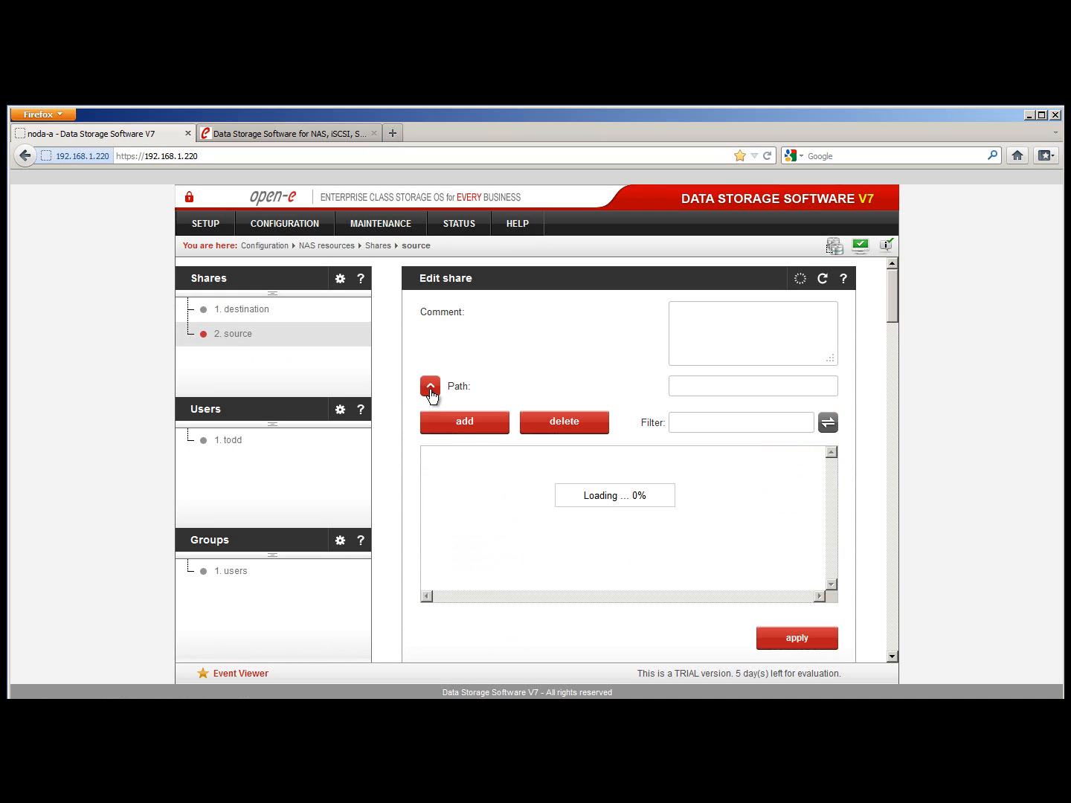
{"action": "left_click", "coordinate": [477, 510]}
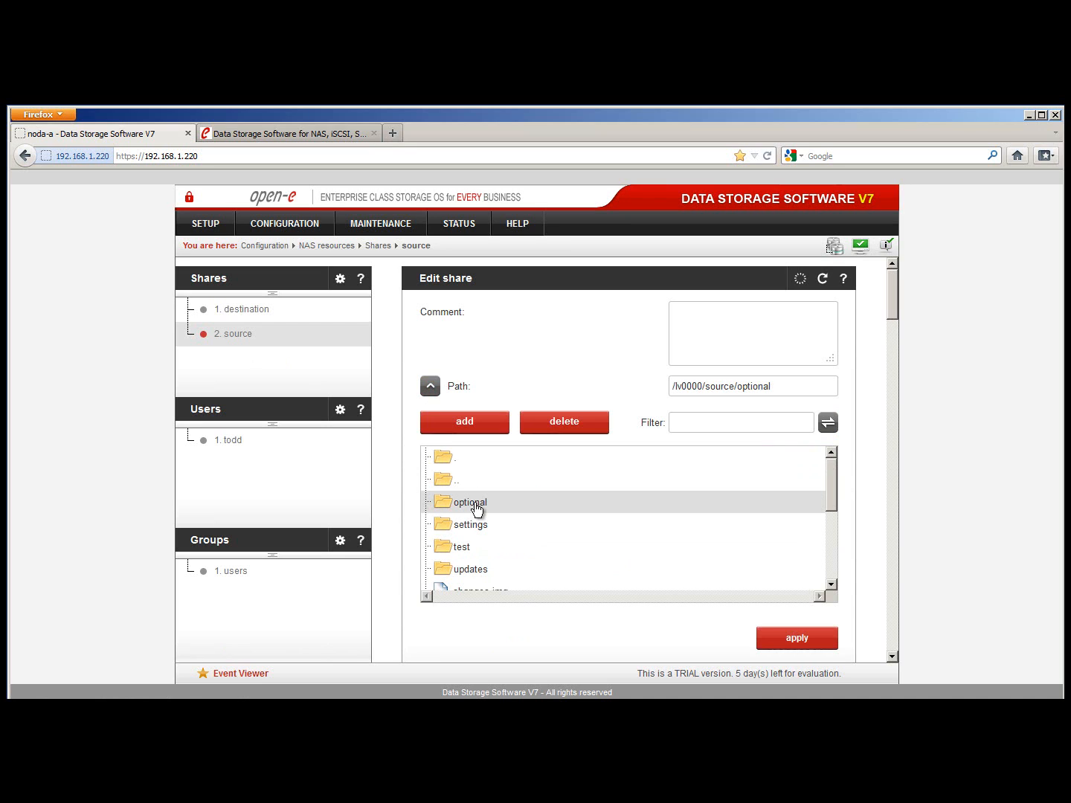
{"action": "double_click", "coordinate": [470, 525]}
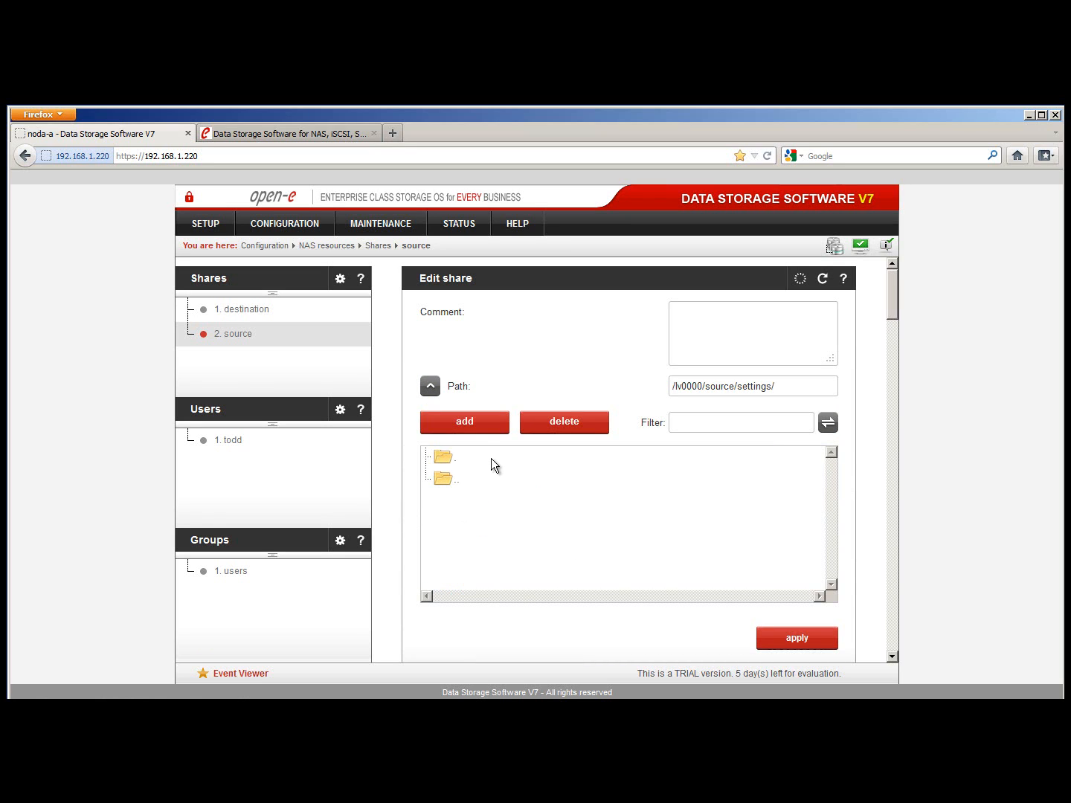
{"action": "double_click", "coordinate": [452, 478]}
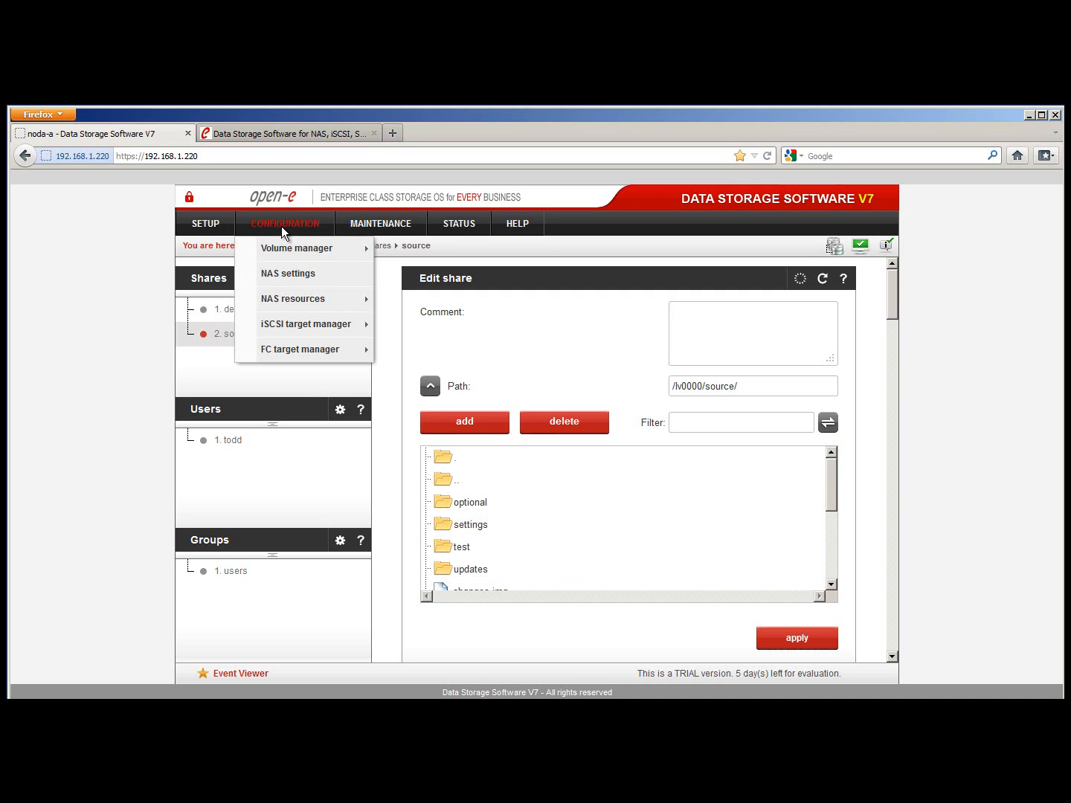
Go to Configuration > Setup > Administrator settings
{"action": "mouse_move", "coordinate": [207, 224]}
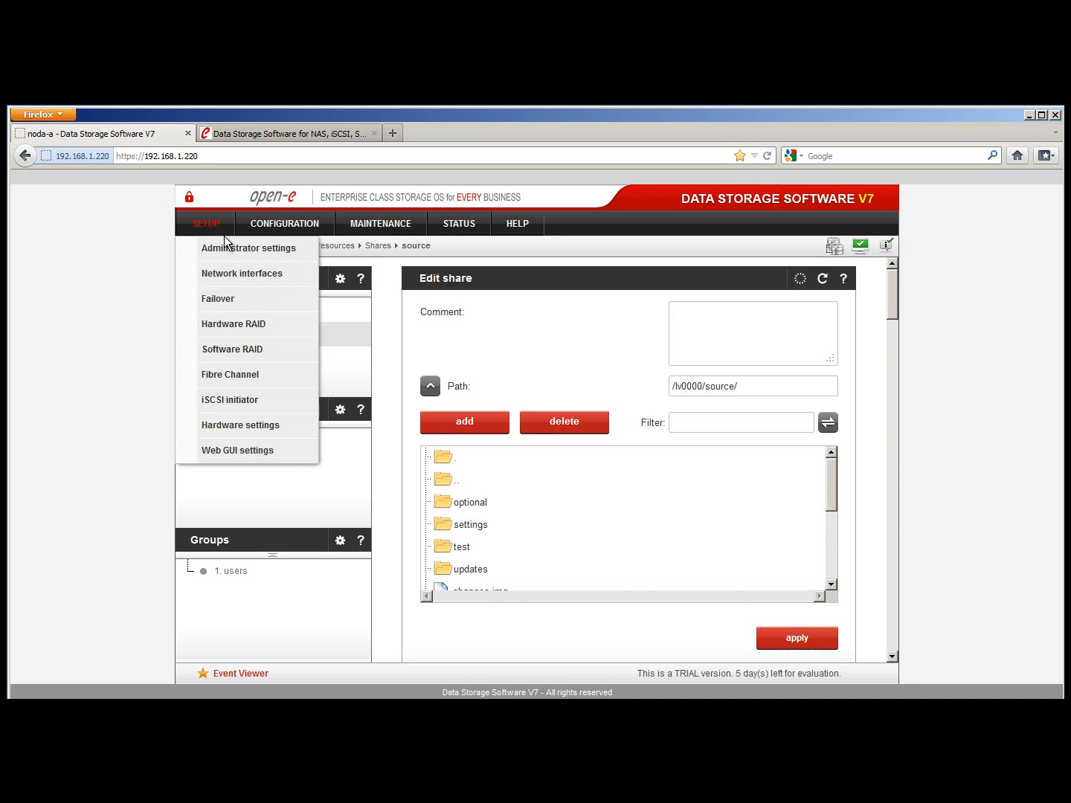
{"action": "left_click", "coordinate": [232, 249]}
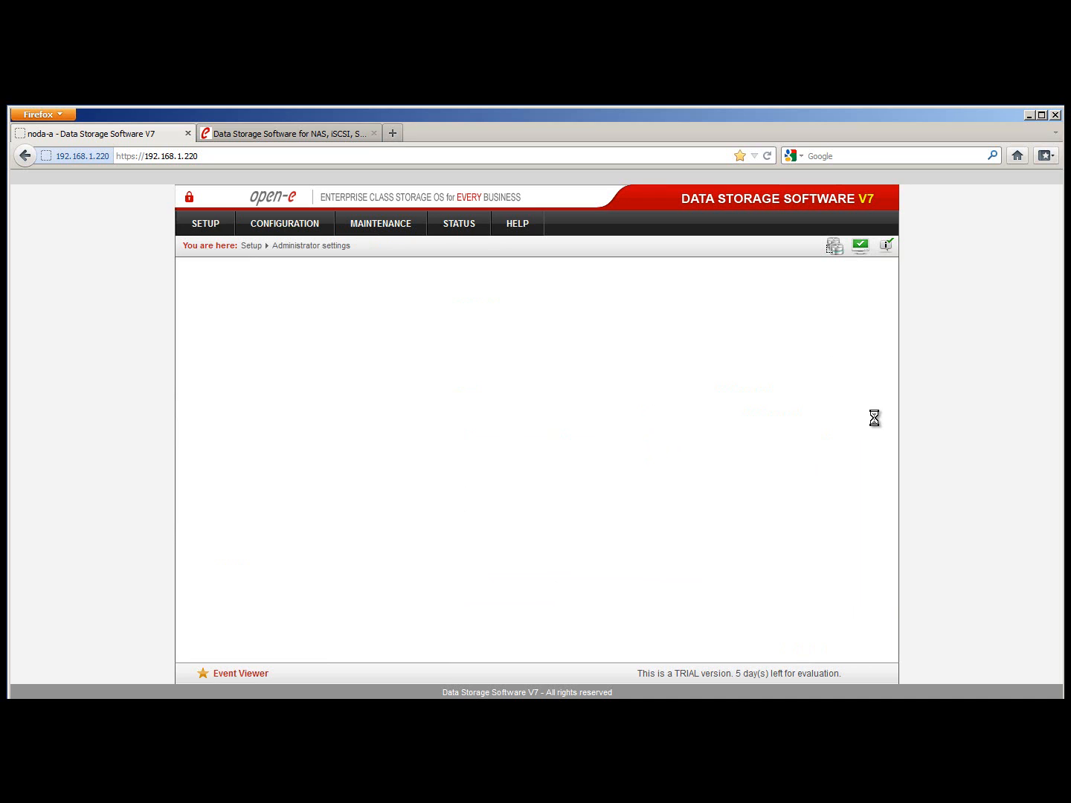
Check the Remote console access panel's Allow IP and Password fields, with access on port 22222
{"action": "scroll", "coordinate": [843, 437], "scroll_direction": "down", "scroll_amount": 10}
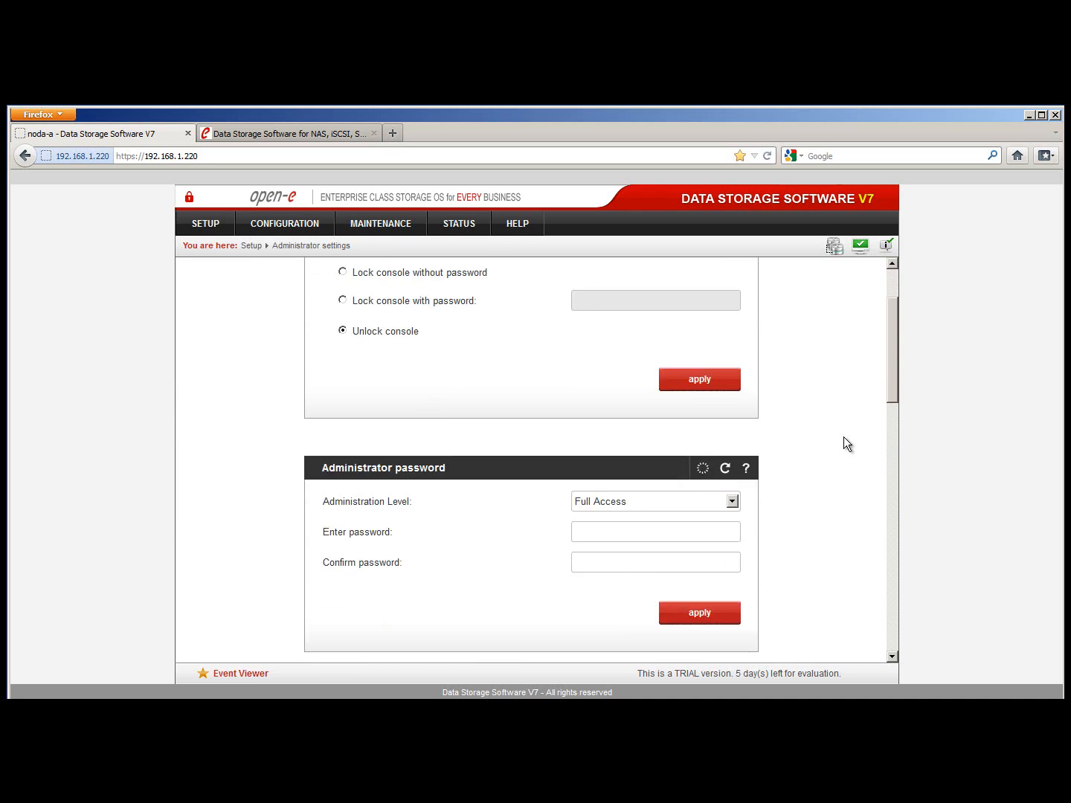
{"action": "scroll", "coordinate": [844, 436], "scroll_direction": "down", "scroll_amount": 10}
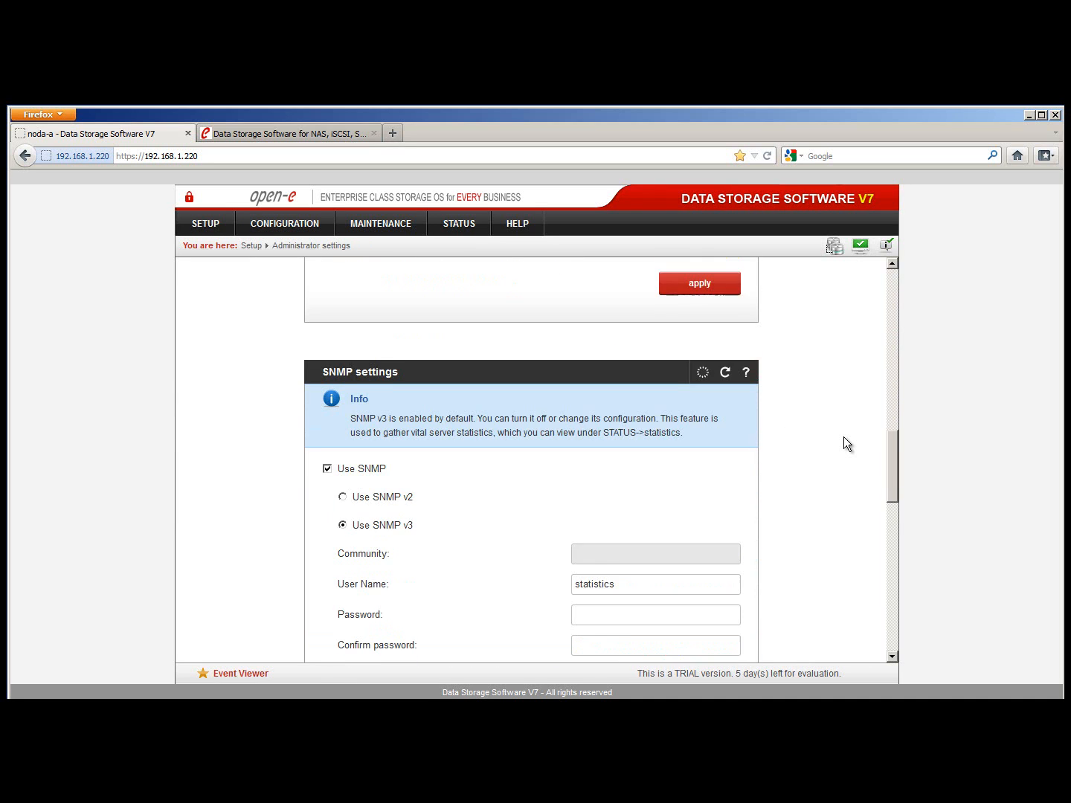
{"action": "scroll", "coordinate": [843, 436], "scroll_direction": "down", "scroll_amount": 10}
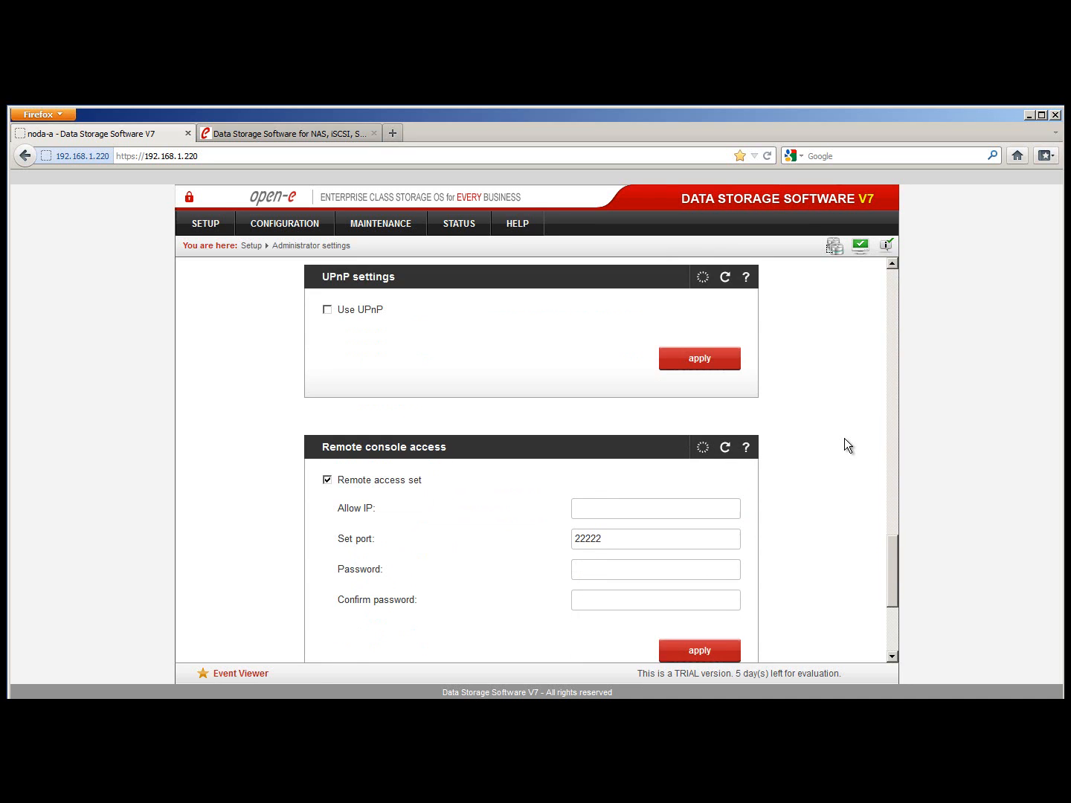
{"action": "scroll", "coordinate": [844, 438], "scroll_direction": "down", "scroll_amount": 1}
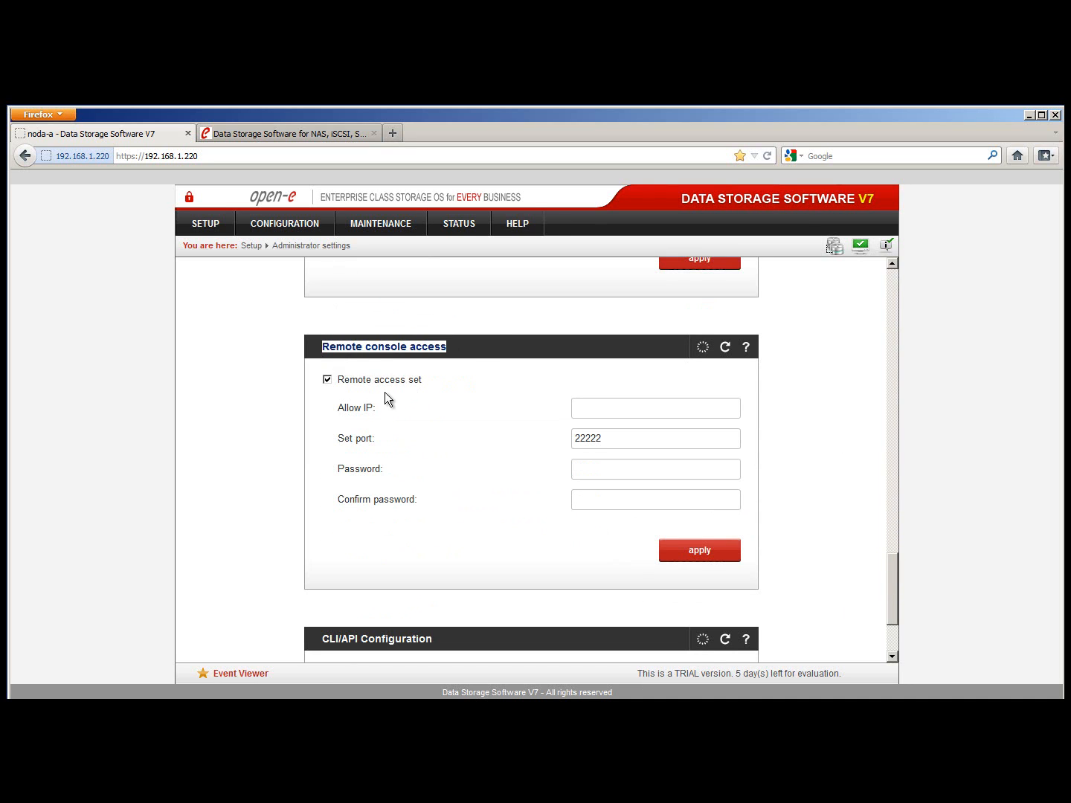
{"action": "left_click", "coordinate": [640, 411]}
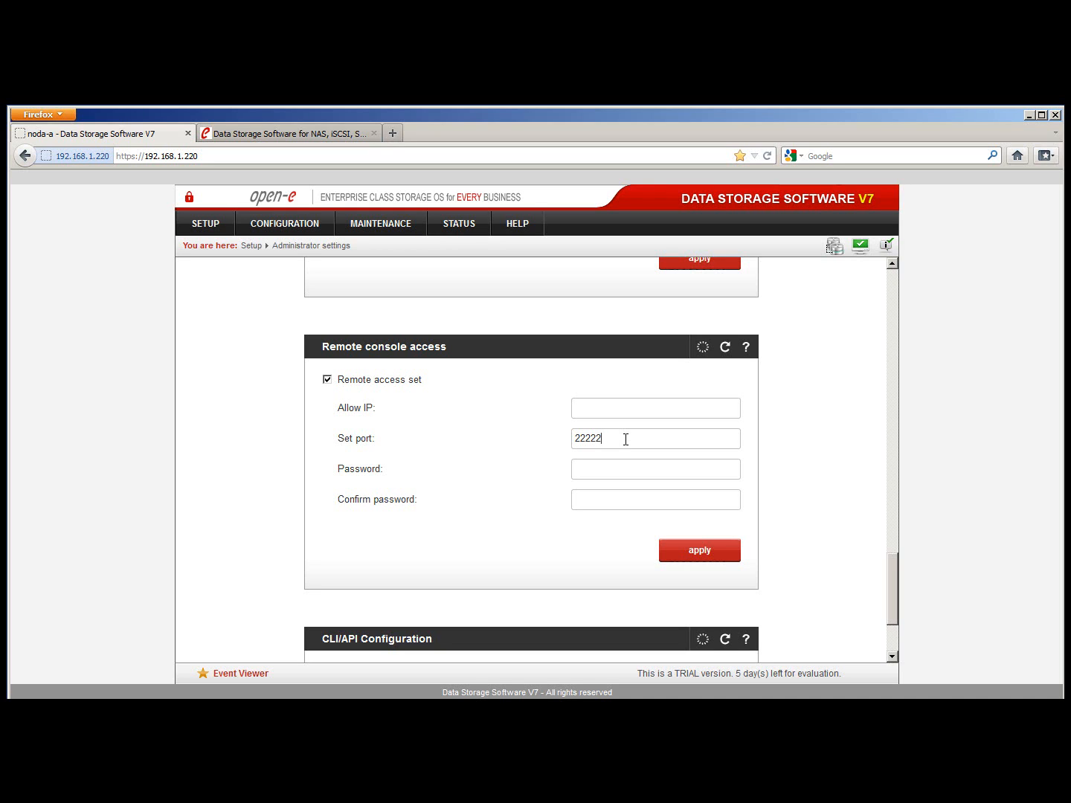
{"action": "left_click", "coordinate": [621, 477]}
{"action": "left_click", "coordinate": [747, 348]}
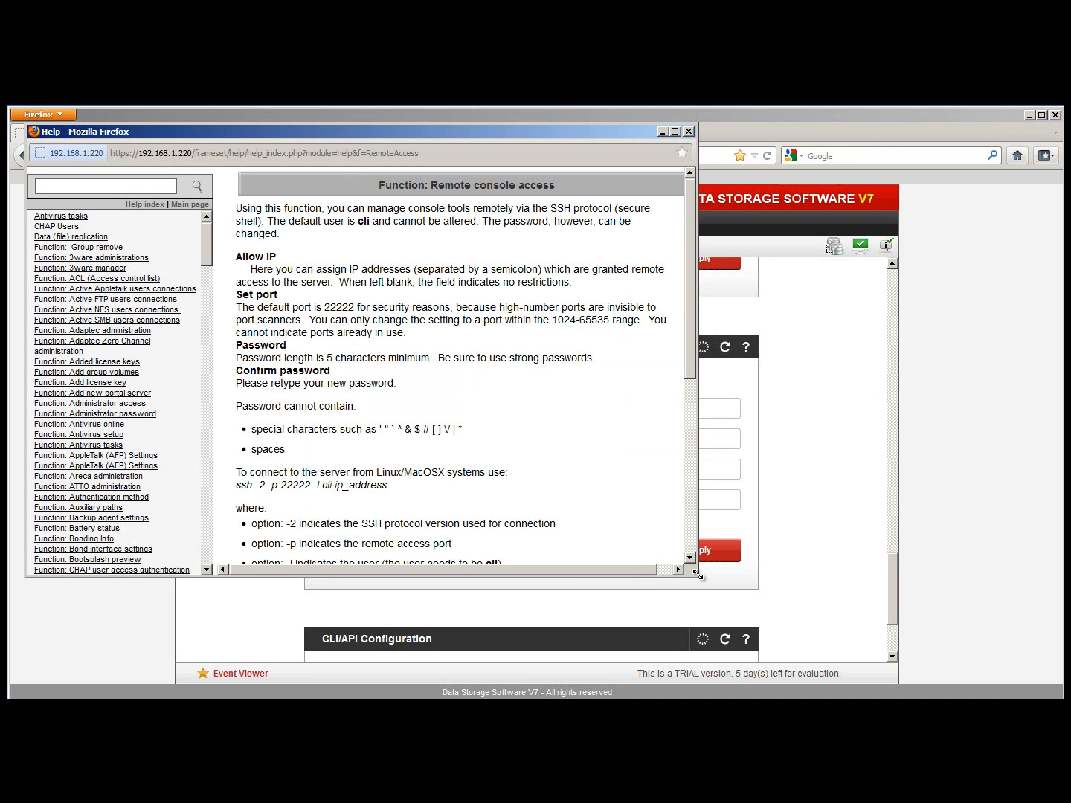
{"action": "left_click_drag", "start_coordinate": [698, 574], "coordinate": [854, 638]}
{"action": "scroll", "coordinate": [614, 506], "scroll_direction": "down", "scroll_amount": 5}
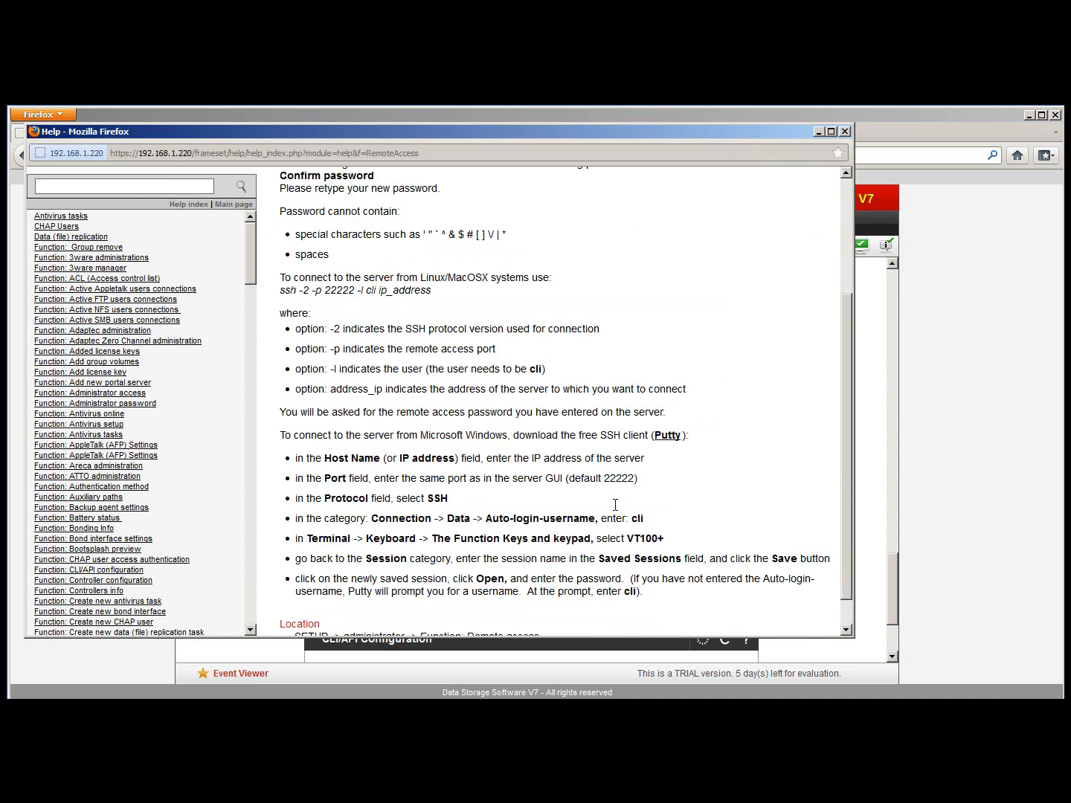
{"action": "scroll", "coordinate": [616, 506], "scroll_direction": "down", "scroll_amount": 1}
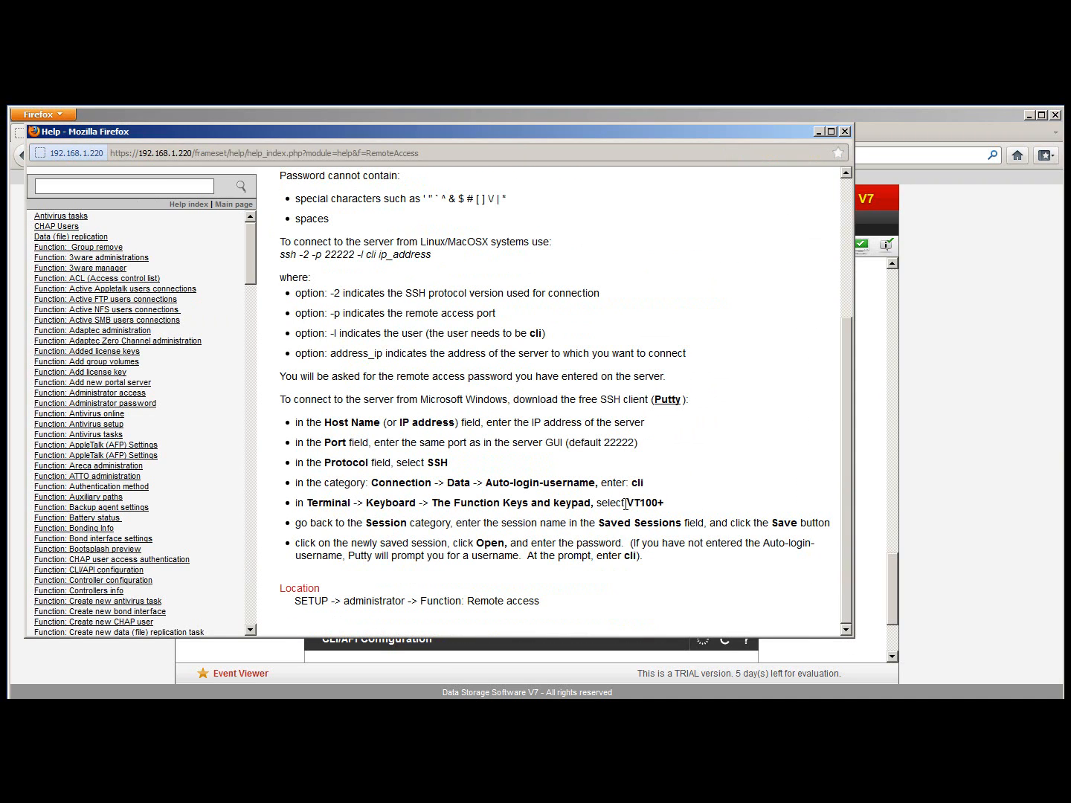
{"action": "left_click_drag", "start_coordinate": [635, 487], "coordinate": [631, 486]}
{"action": "left_click_drag", "start_coordinate": [663, 506], "coordinate": [629, 512]}
{"action": "scroll", "coordinate": [686, 515], "scroll_direction": "up", "scroll_amount": 4}
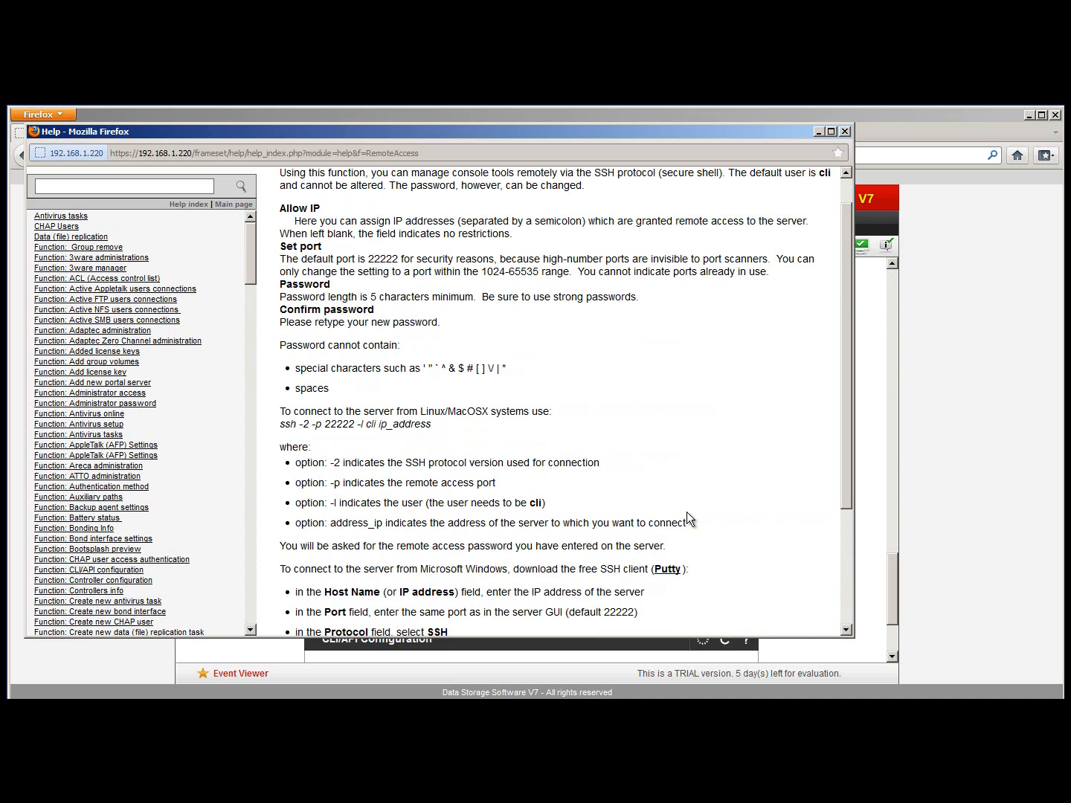
{"action": "scroll", "coordinate": [686, 512], "scroll_direction": "up", "scroll_amount": 1}
{"action": "scroll", "coordinate": [686, 512], "scroll_direction": "down", "scroll_amount": 5}
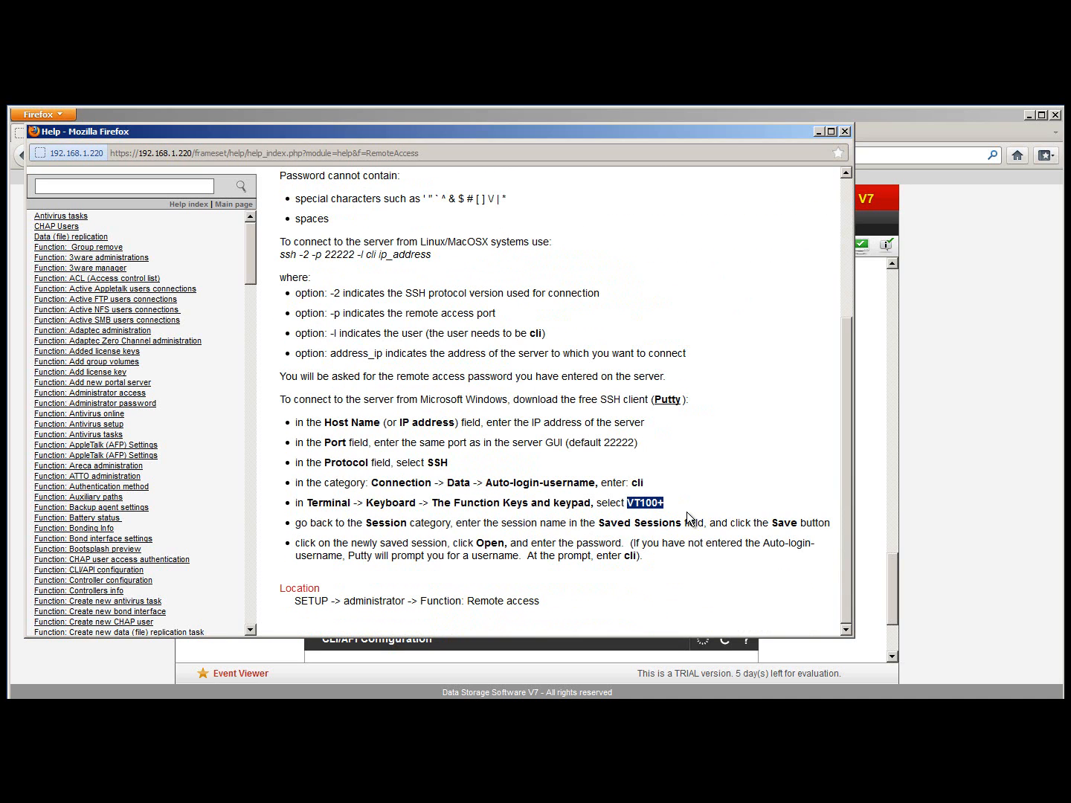
{"action": "scroll", "coordinate": [686, 512], "scroll_direction": "up", "scroll_amount": 5}
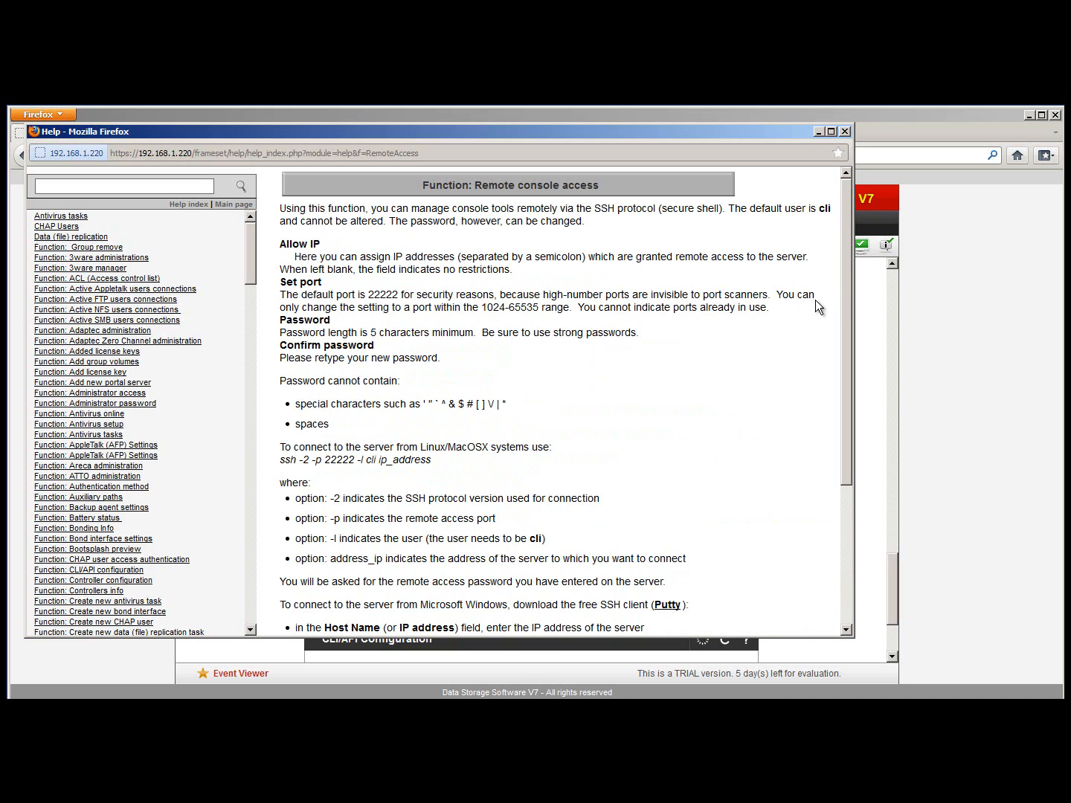
{"action": "left_click", "coordinate": [844, 131]}
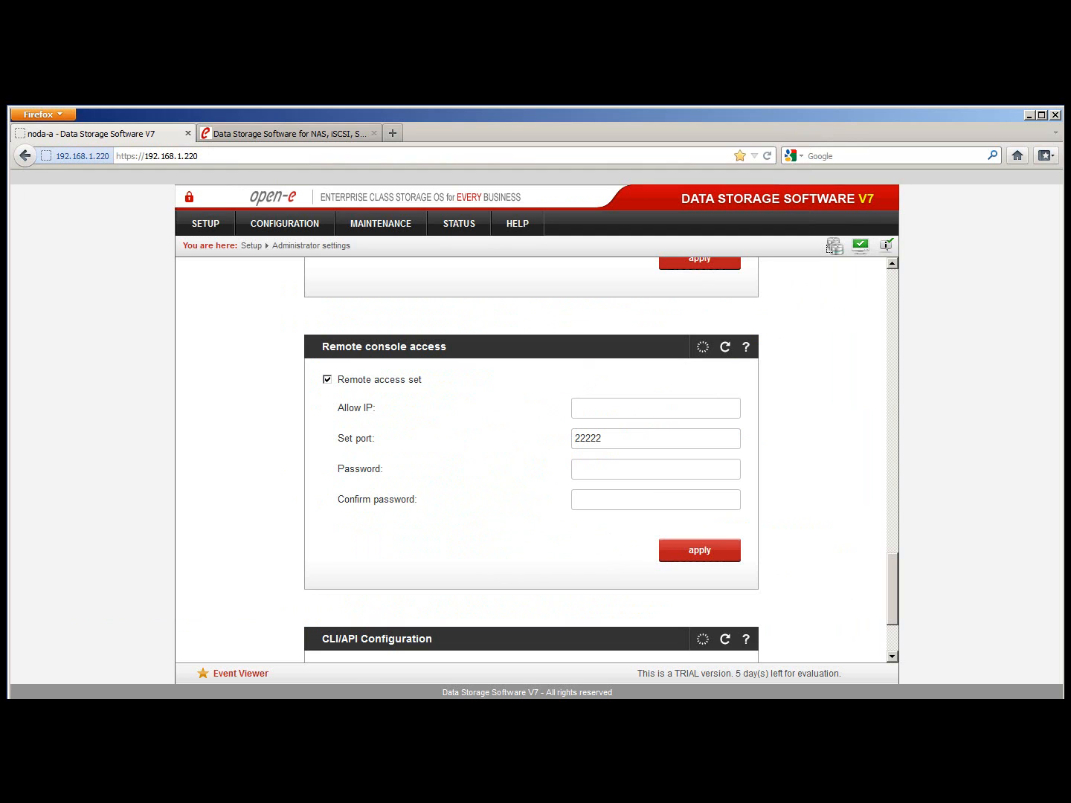
Launch PuTTY and load the saved DSS session (host 192.168.1.220, port 22222)
{"action": "left_click", "coordinate": [224, 711]}
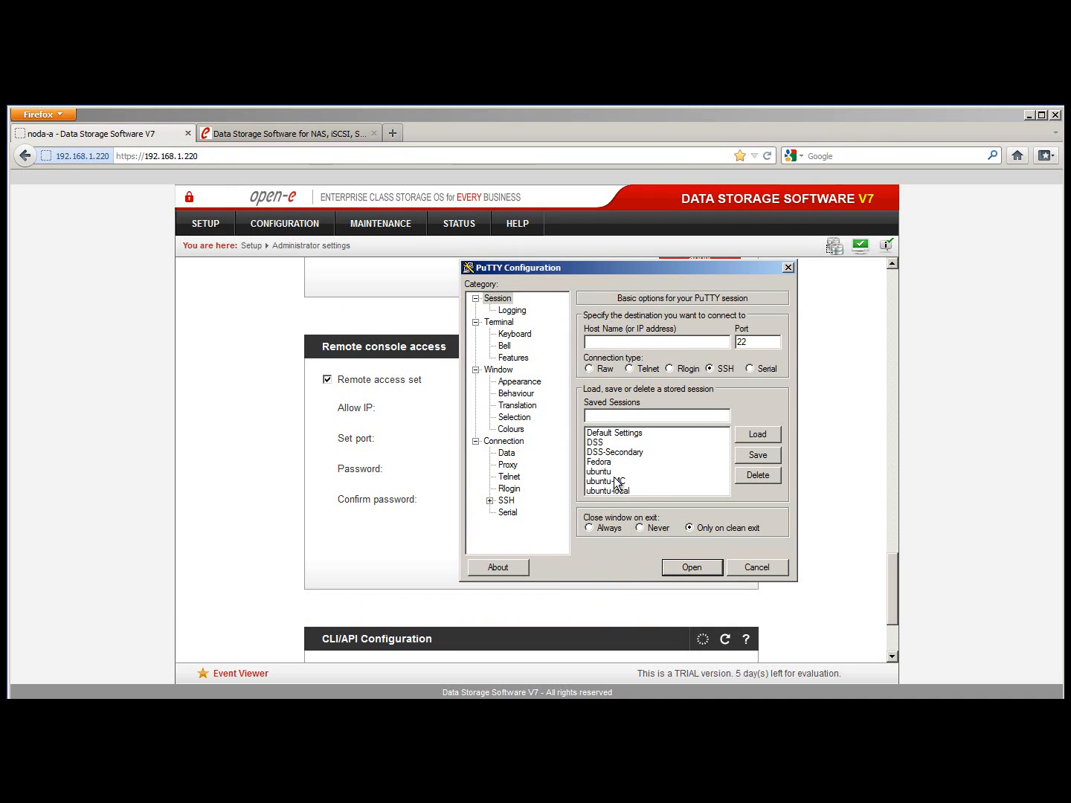
{"action": "left_click", "coordinate": [598, 443]}
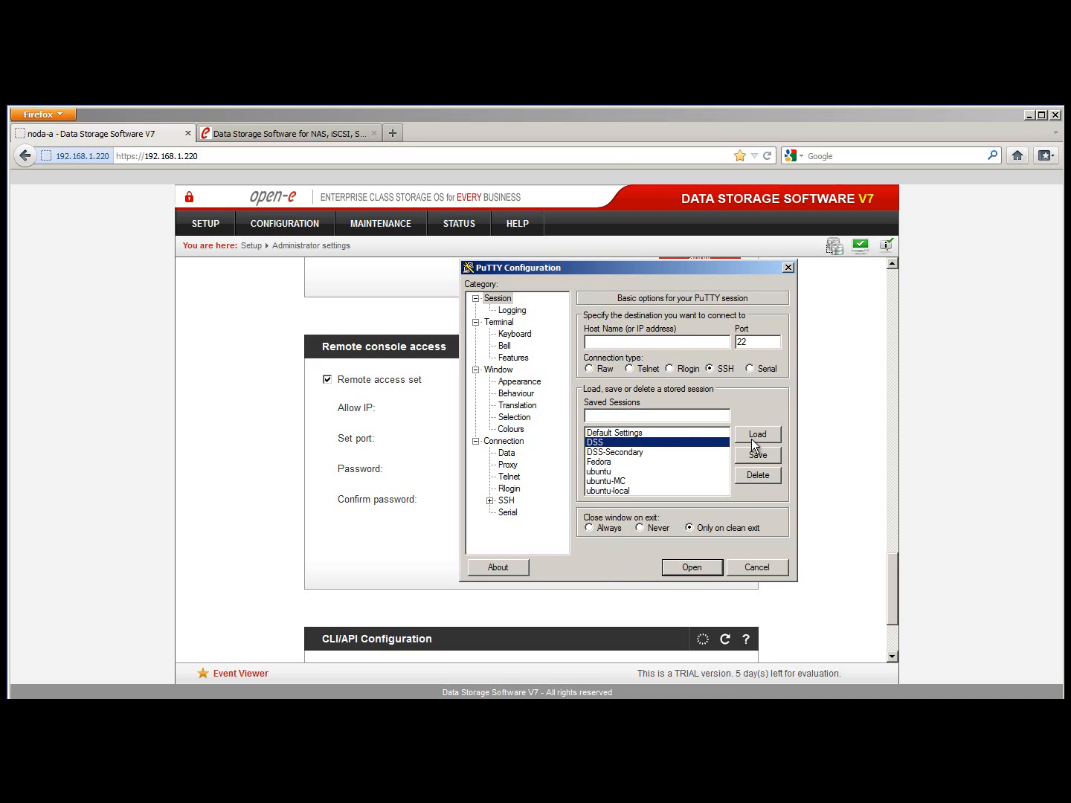
{"action": "left_click", "coordinate": [751, 439]}
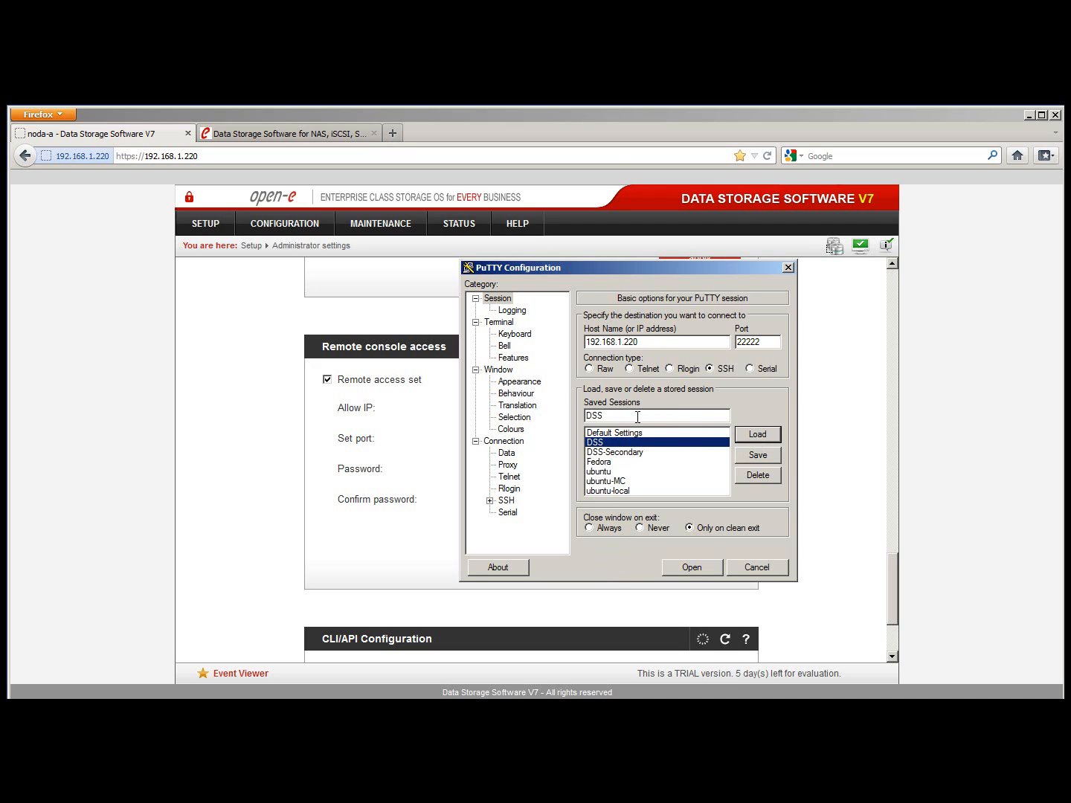
{"action": "left_click_drag", "start_coordinate": [764, 342], "coordinate": [732, 345]}
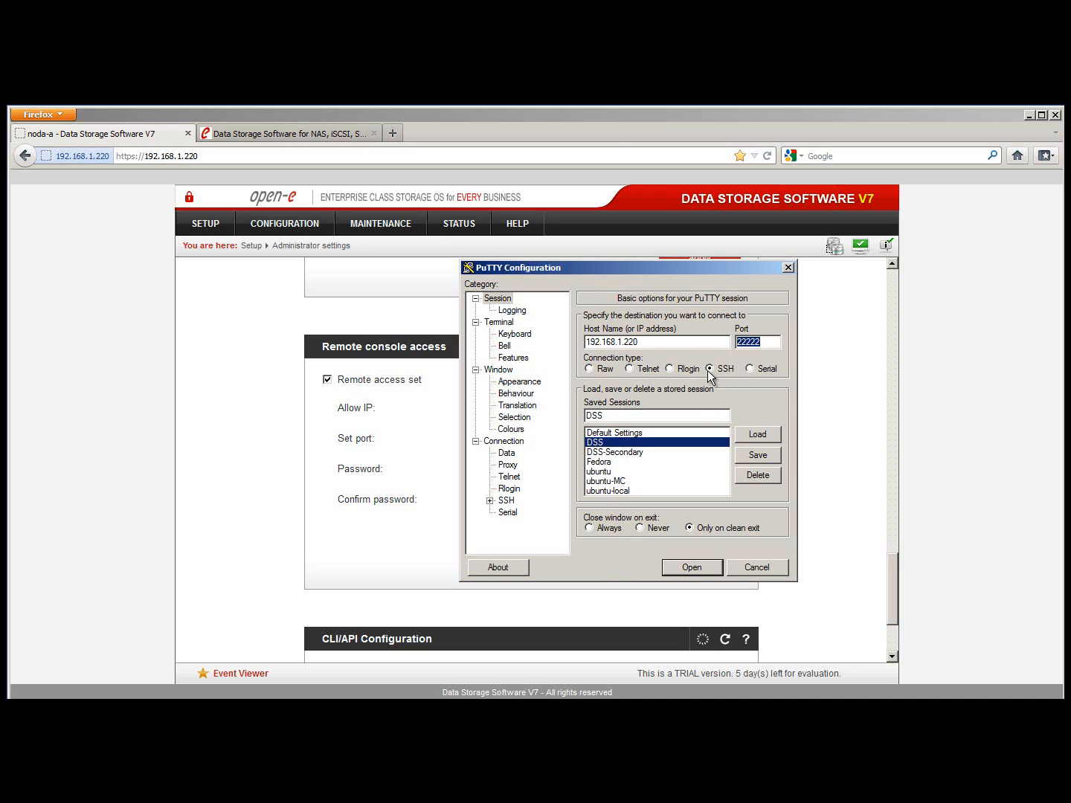
{"action": "left_click_drag", "start_coordinate": [643, 344], "coordinate": [576, 344]}
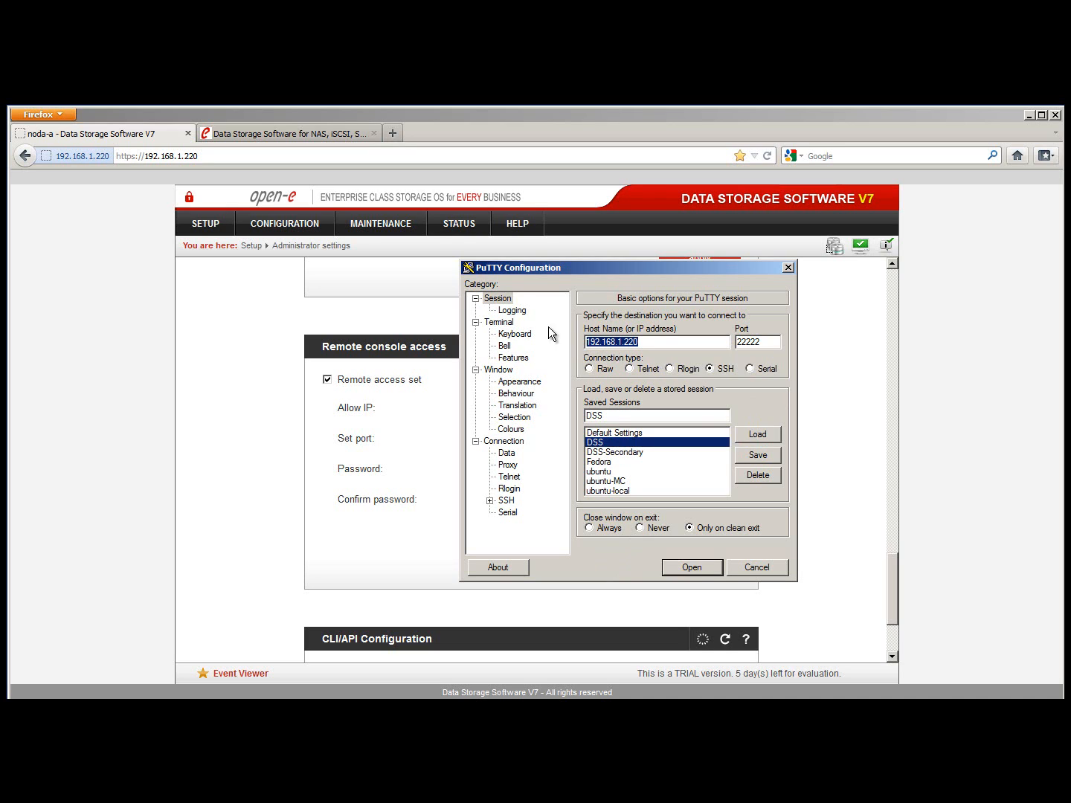
Check the Terminal > Keyboard function keys, keep ESC[n~, and connect to the server
{"action": "left_click", "coordinate": [500, 324]}
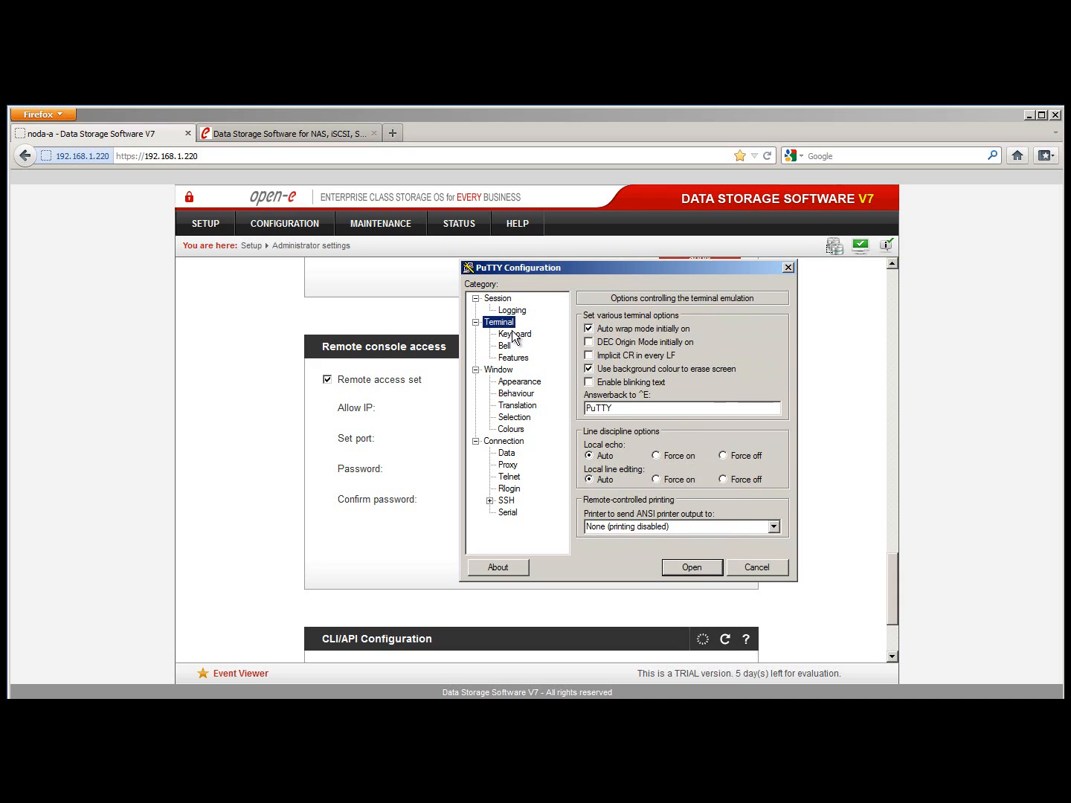
{"action": "left_click", "coordinate": [514, 334]}
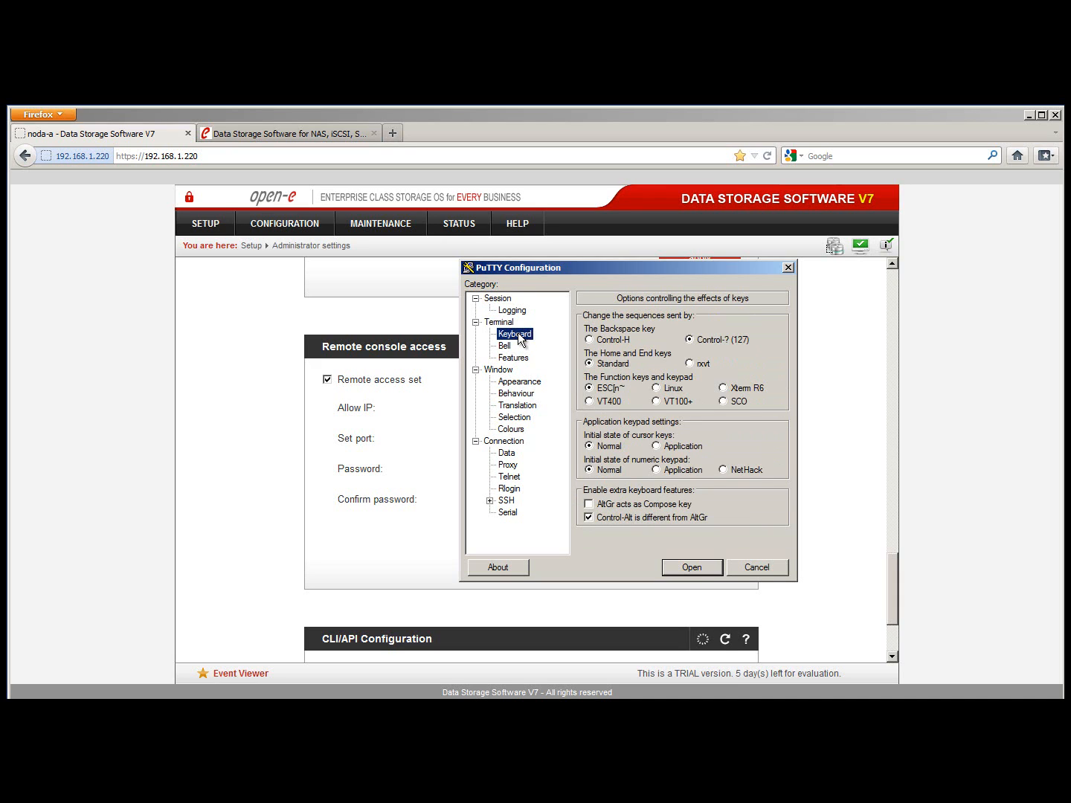
{"action": "left_click", "coordinate": [656, 402]}
{"action": "left_click", "coordinate": [589, 388]}
{"action": "left_click", "coordinate": [498, 298]}
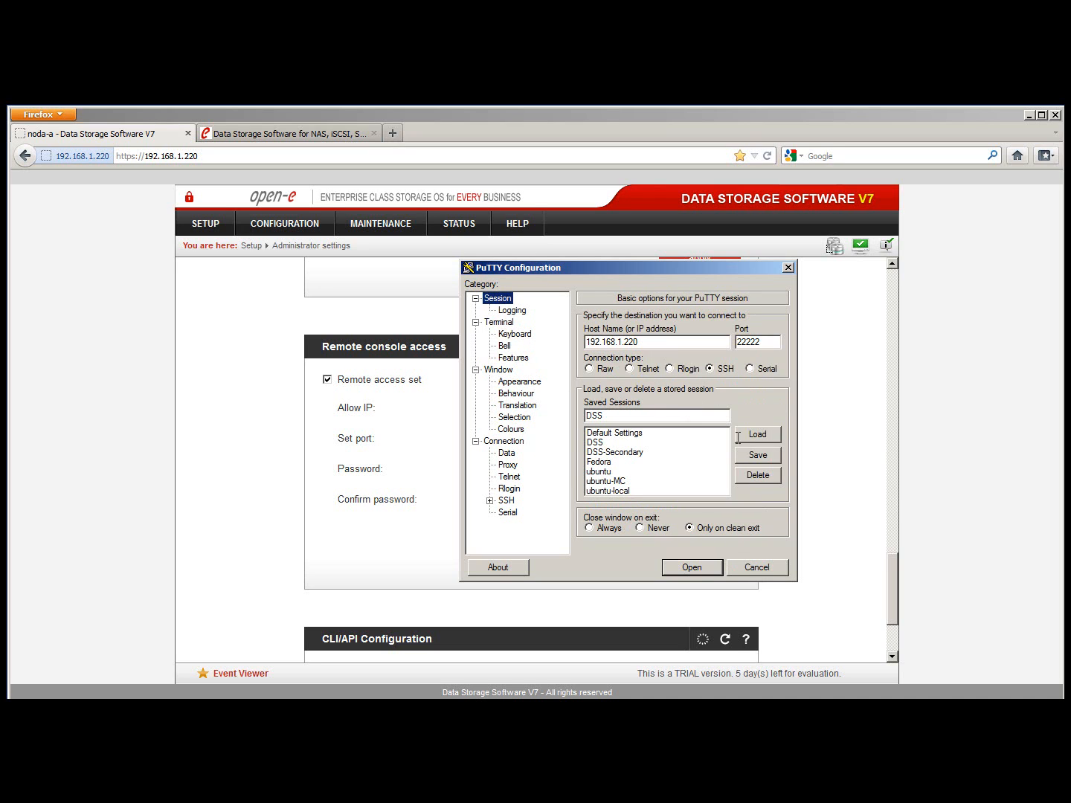
{"action": "left_click", "coordinate": [767, 569]}
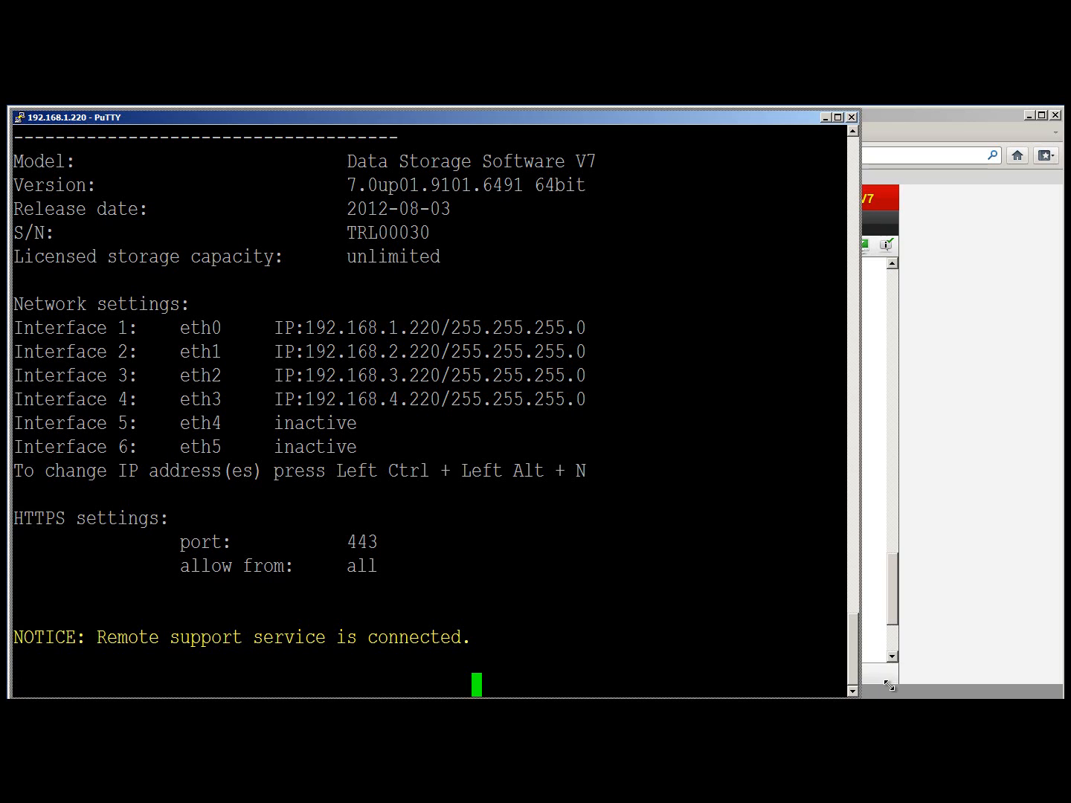
From the Ctrl+Alt+T console tools, launch File commander under Add-ons
{"action": "left_click_drag", "start_coordinate": [641, 120], "coordinate": [666, 118]}
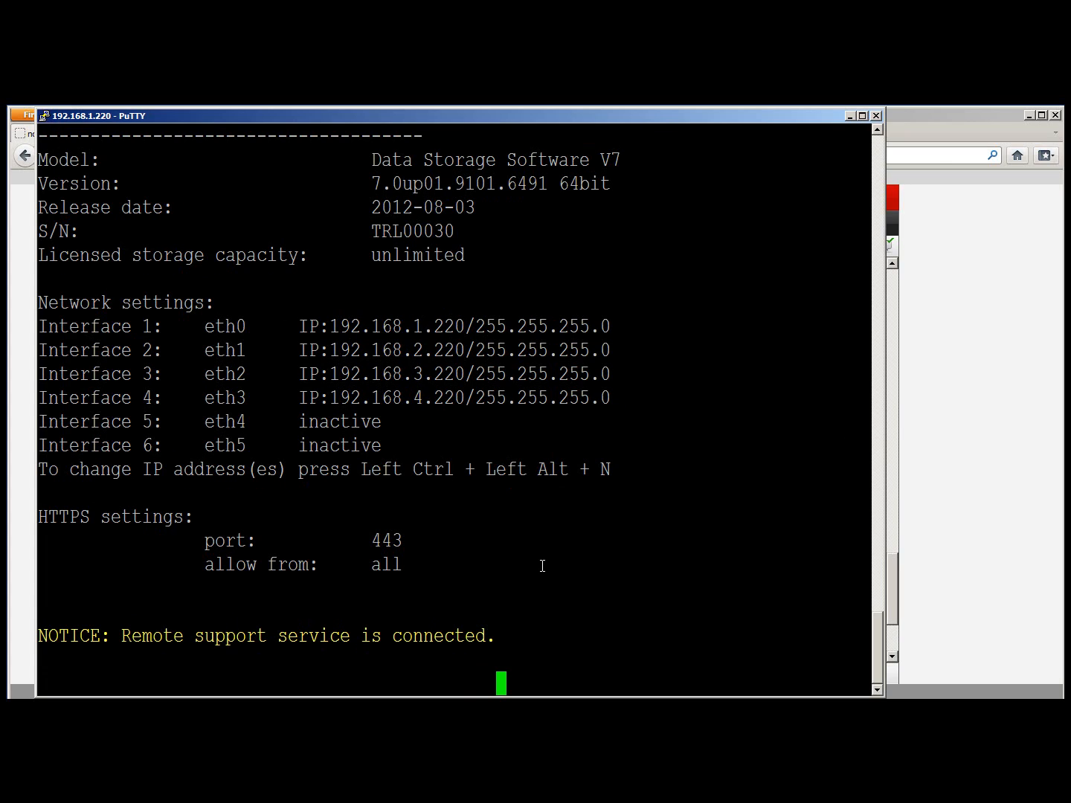
{"action": "key", "text": "ctrl+alt+t"}
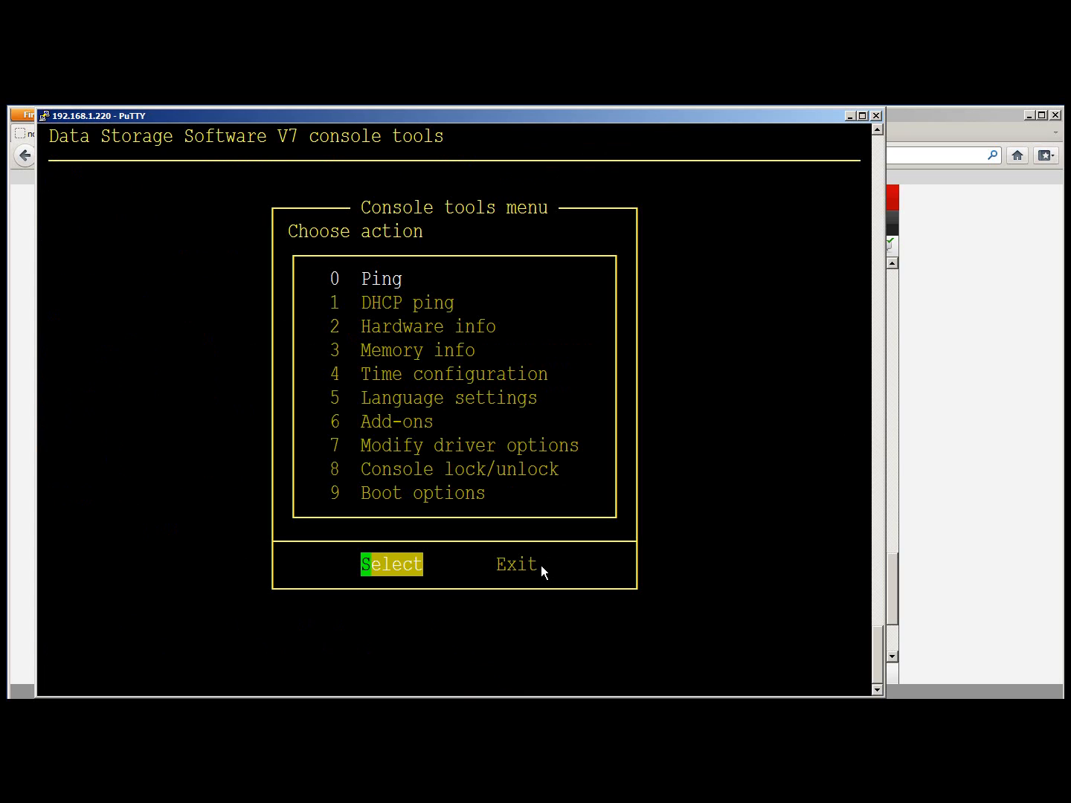
{"action": "key", "text": "Down"}
{"action": "key", "text": "Down"}
{"action": "key", "text": "Down"}
{"action": "key", "text": "Down"}
{"action": "key", "text": "Down"}
{"action": "key", "text": "Down"}
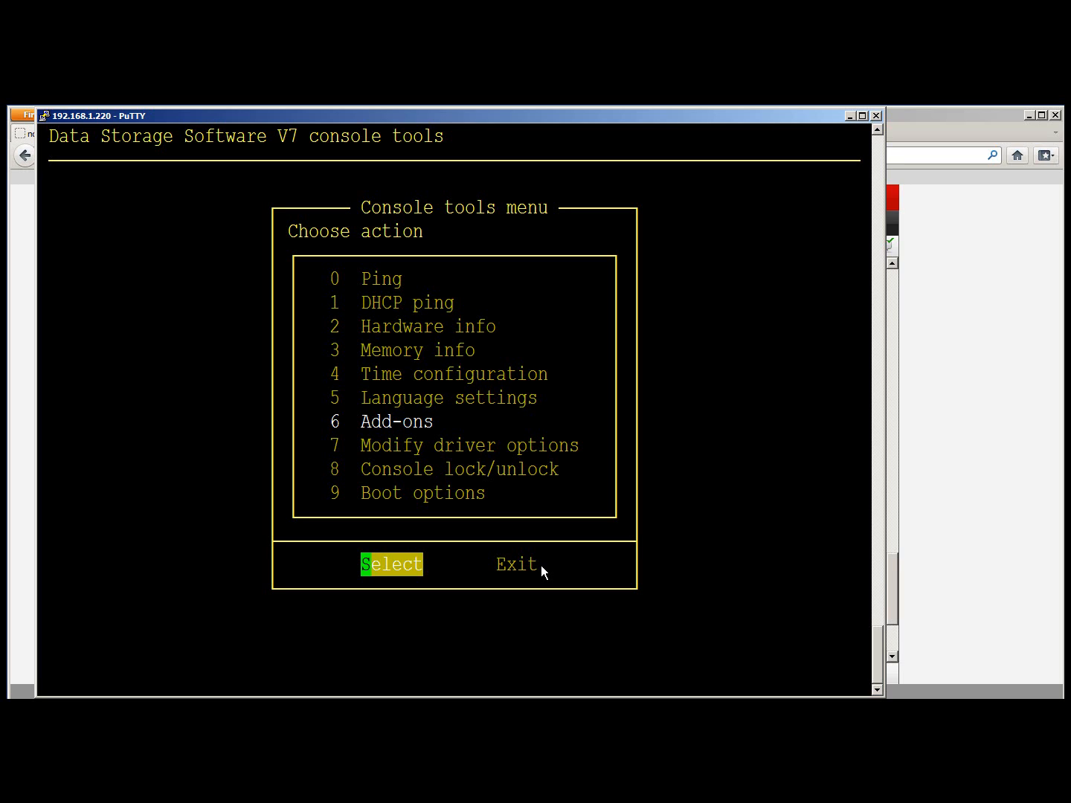
{"action": "key", "text": "Return"}
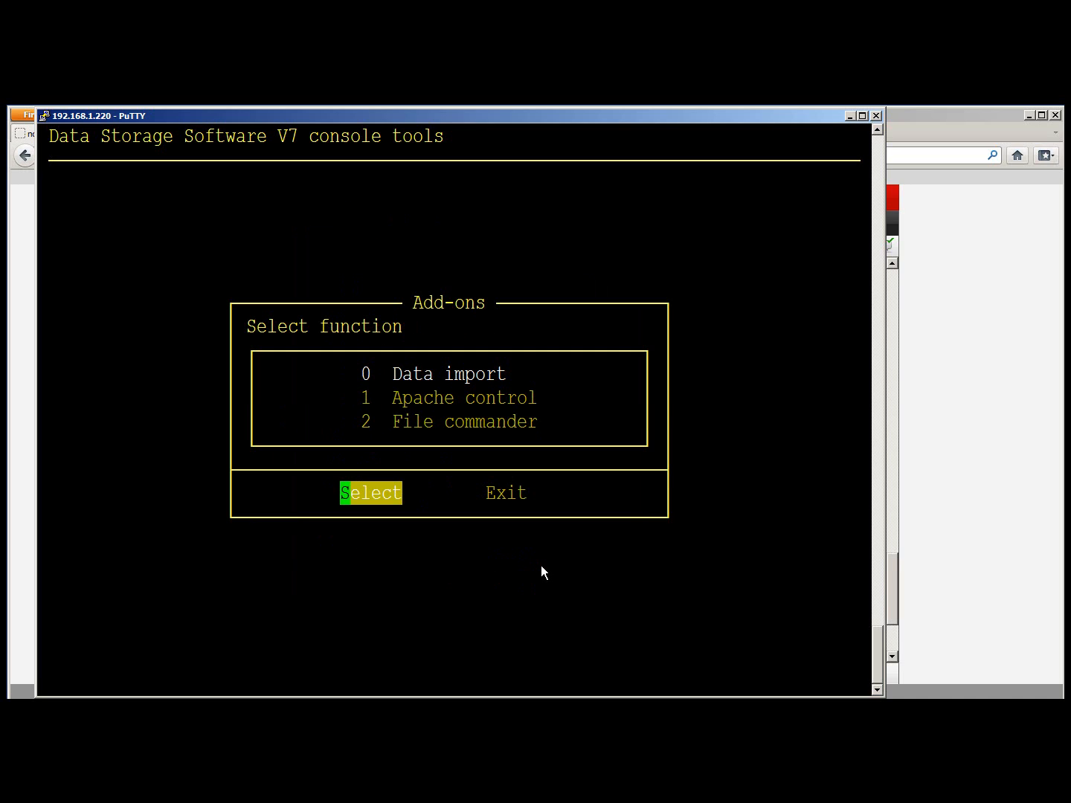
{"action": "key", "text": "Down"}
{"action": "key", "text": "Down"}
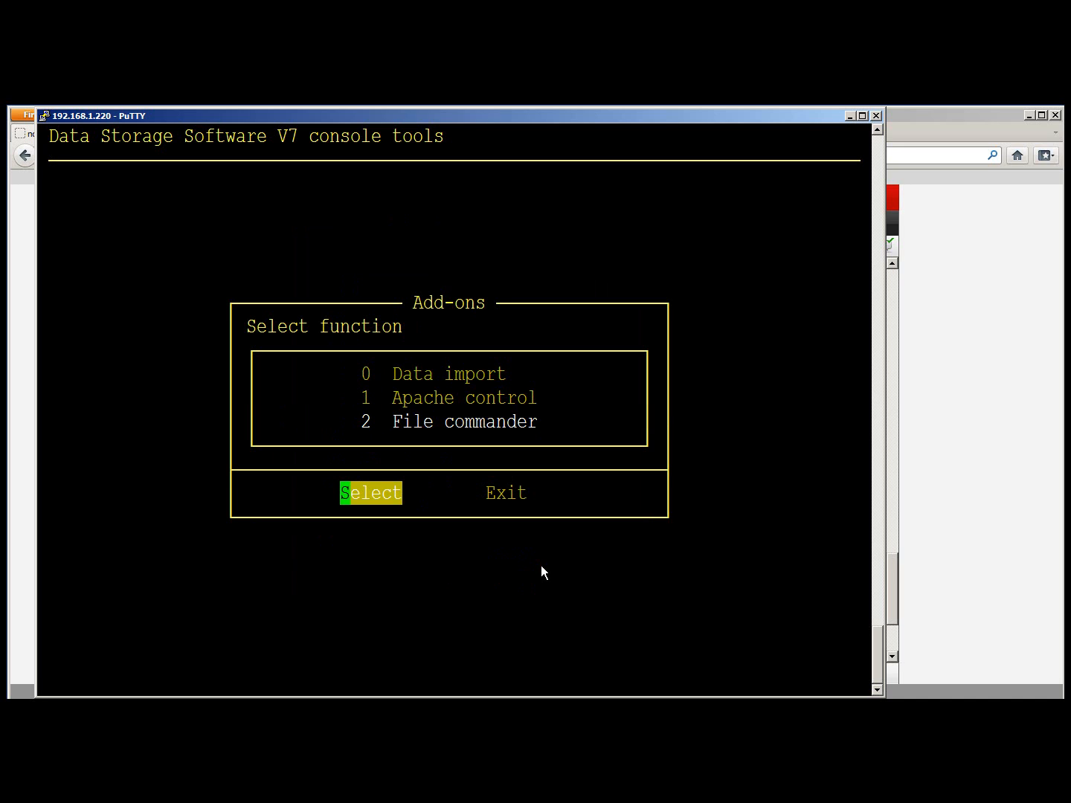
{"action": "key", "text": "Return"}
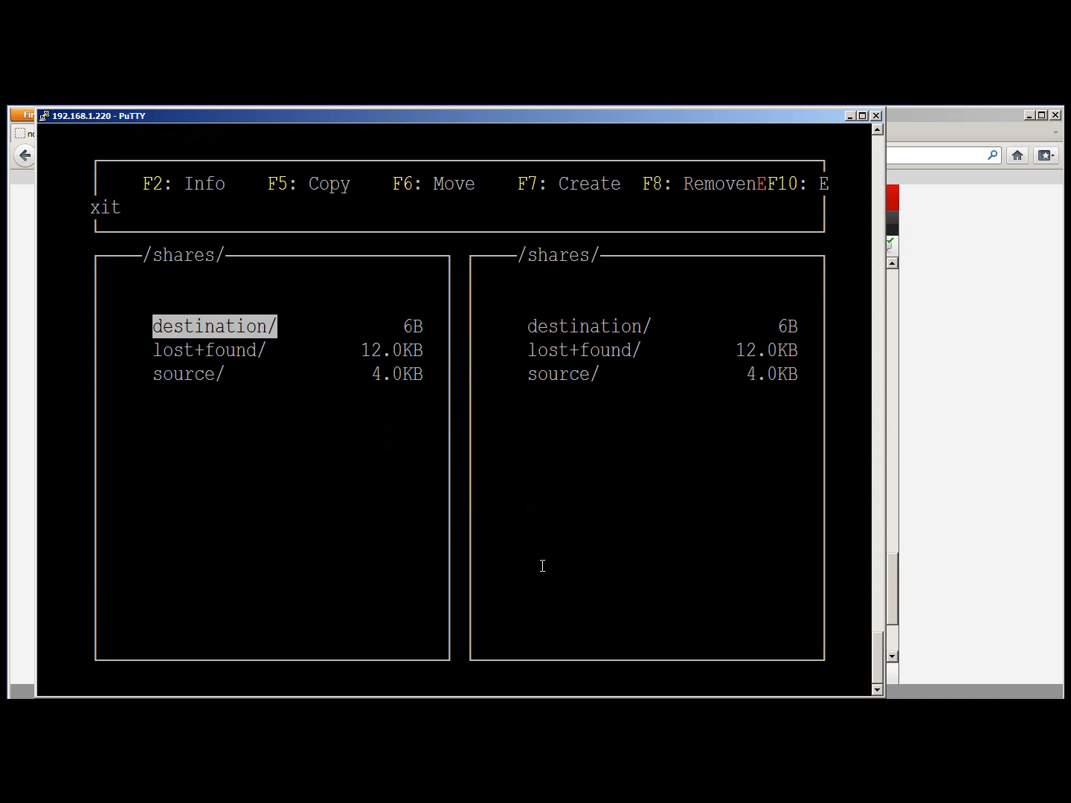
Open source/ in the left pane and destination/ in the right pane
{"action": "key", "text": "Down"}
{"action": "key", "text": "Down"}
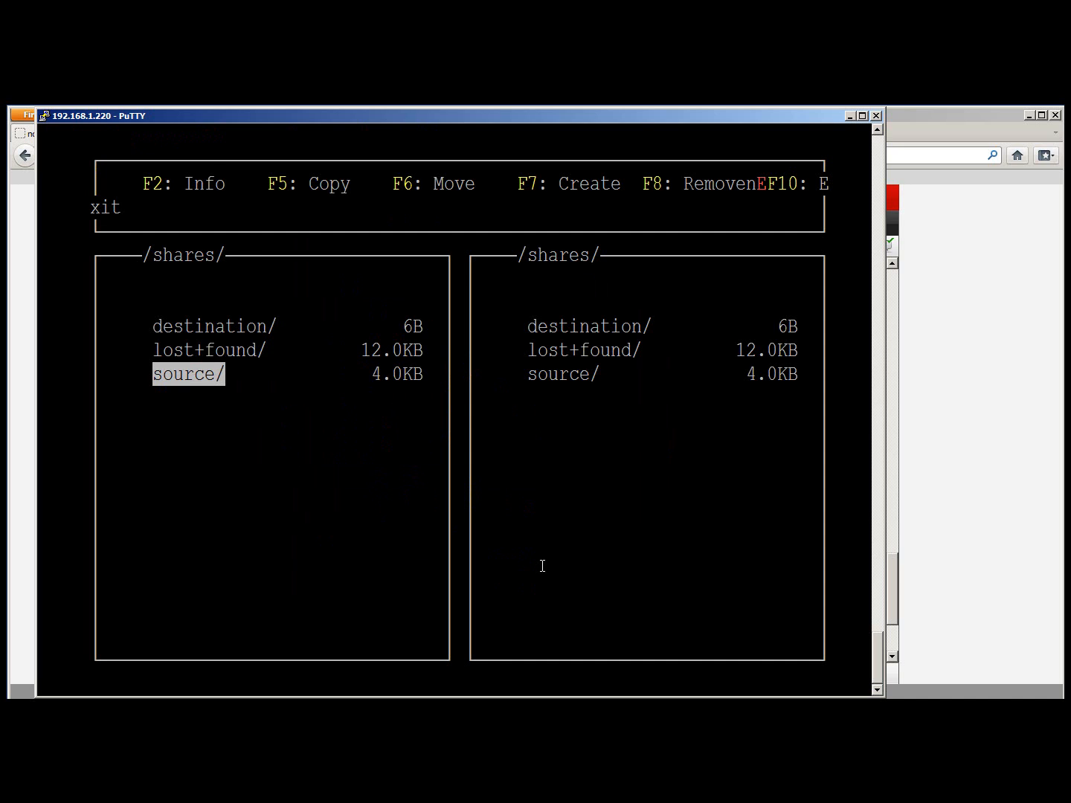
{"action": "key", "text": "Return"}
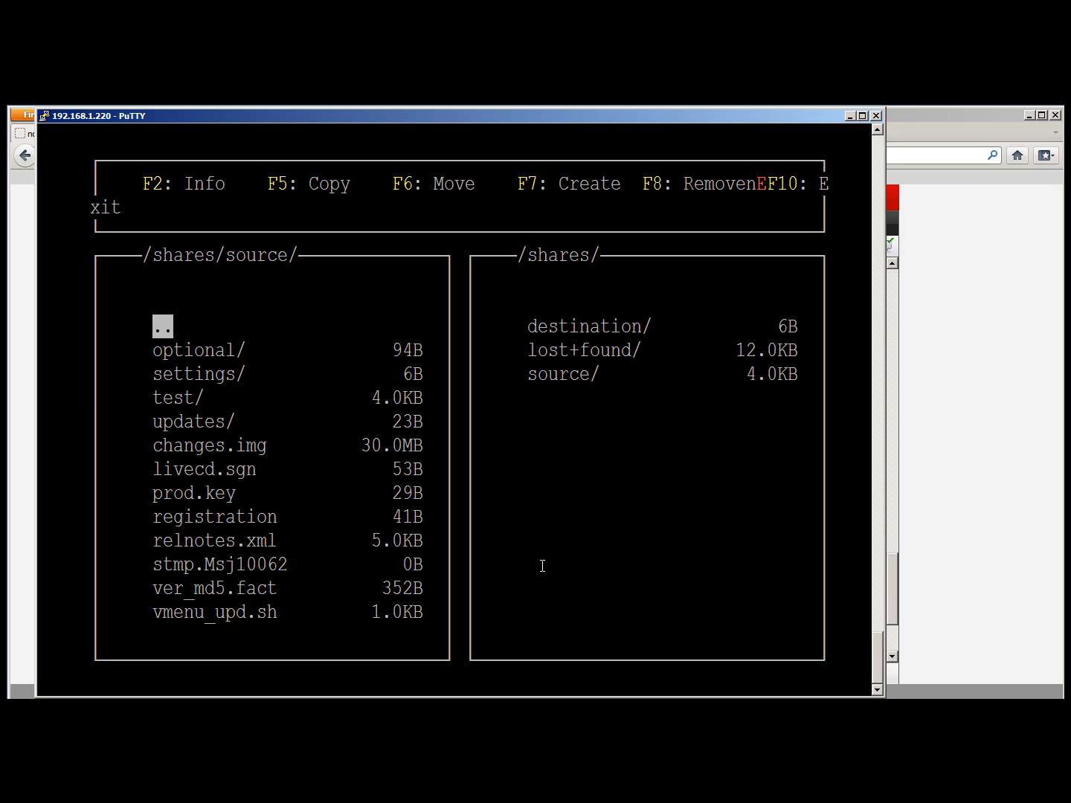
{"action": "key", "text": "Tab"}
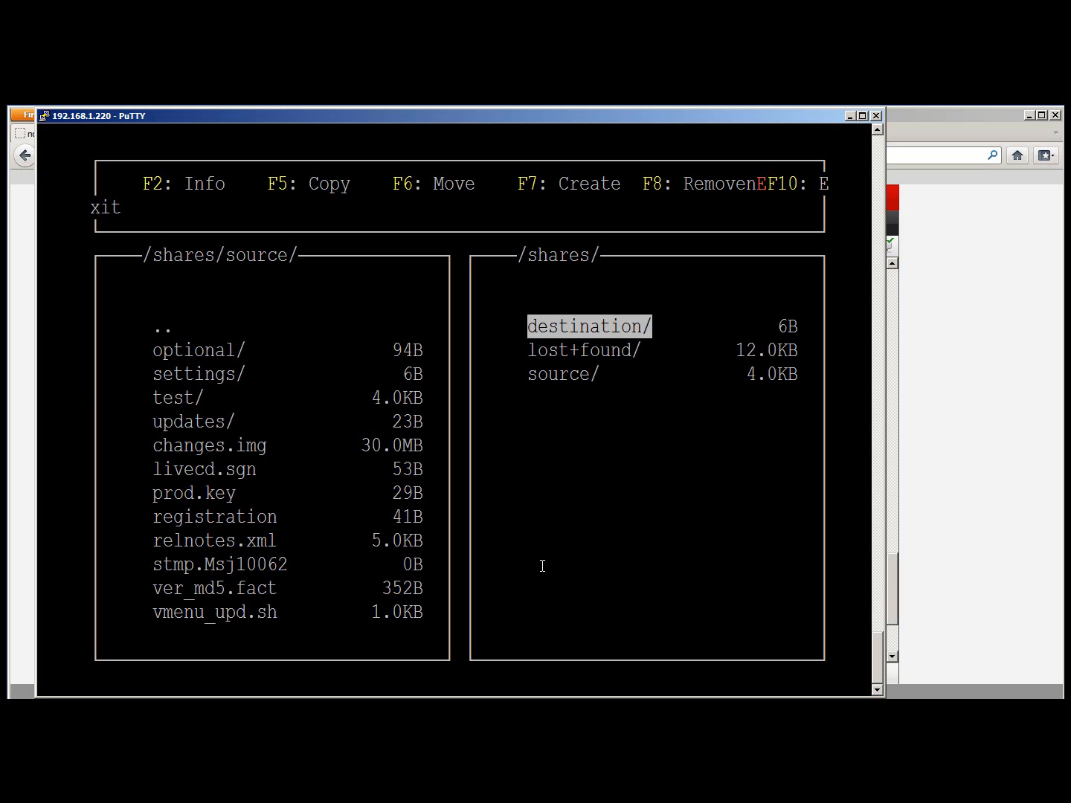
{"action": "key", "text": "Return"}
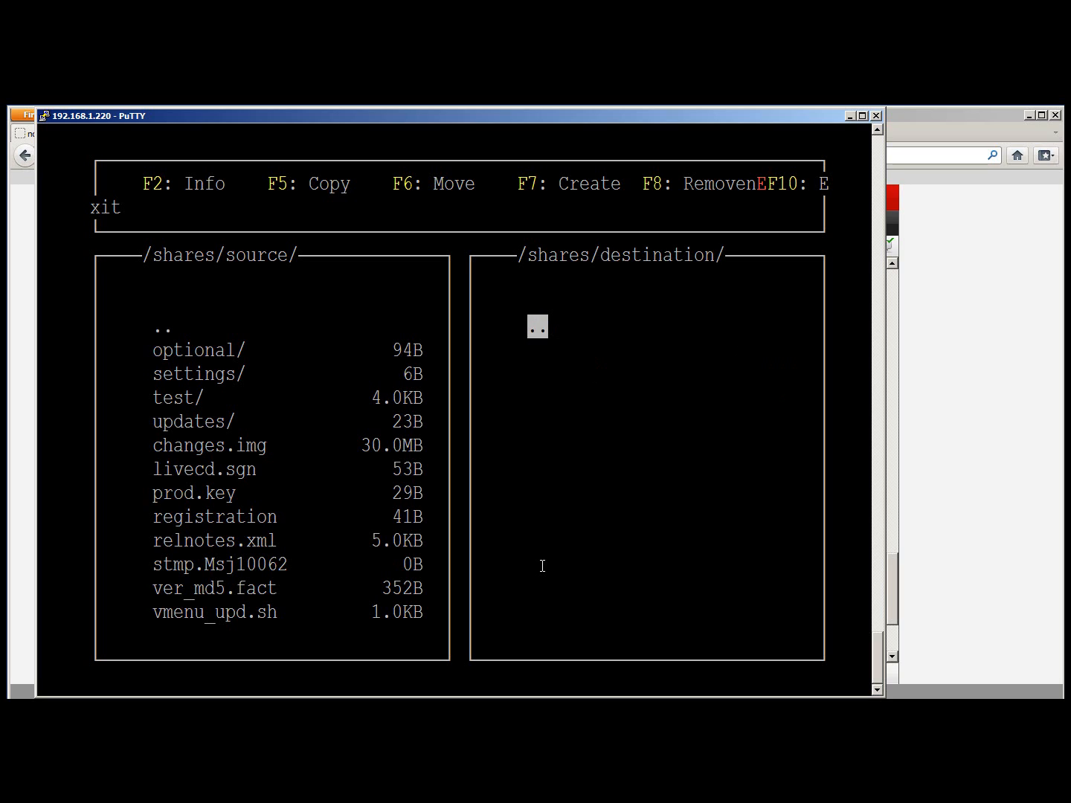
{"action": "key", "text": "Tab"}
Mark optional/, settings/, test/ and livecd.sgn in the source pane for copying
{"action": "key", "text": "Down"}
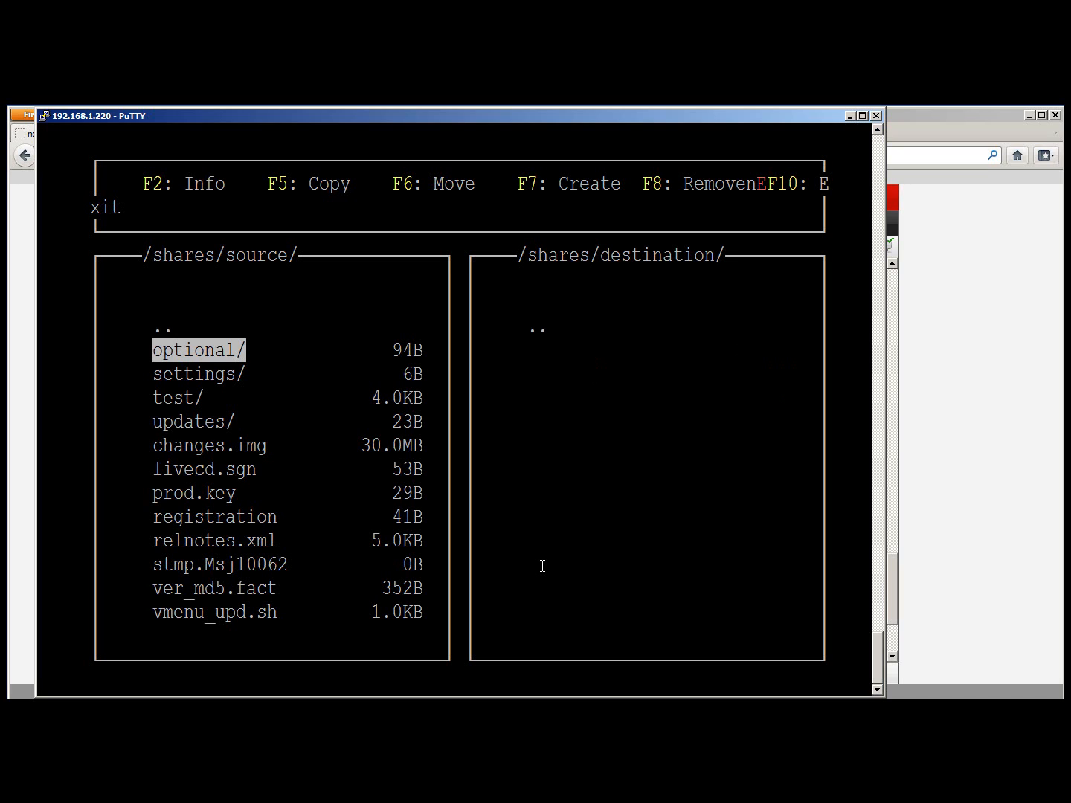
{"action": "key", "text": "Insert"}
{"action": "key", "text": "Insert"}
{"action": "key", "text": "Insert"}
{"action": "key", "text": "Down"}
{"action": "key", "text": "Down"}
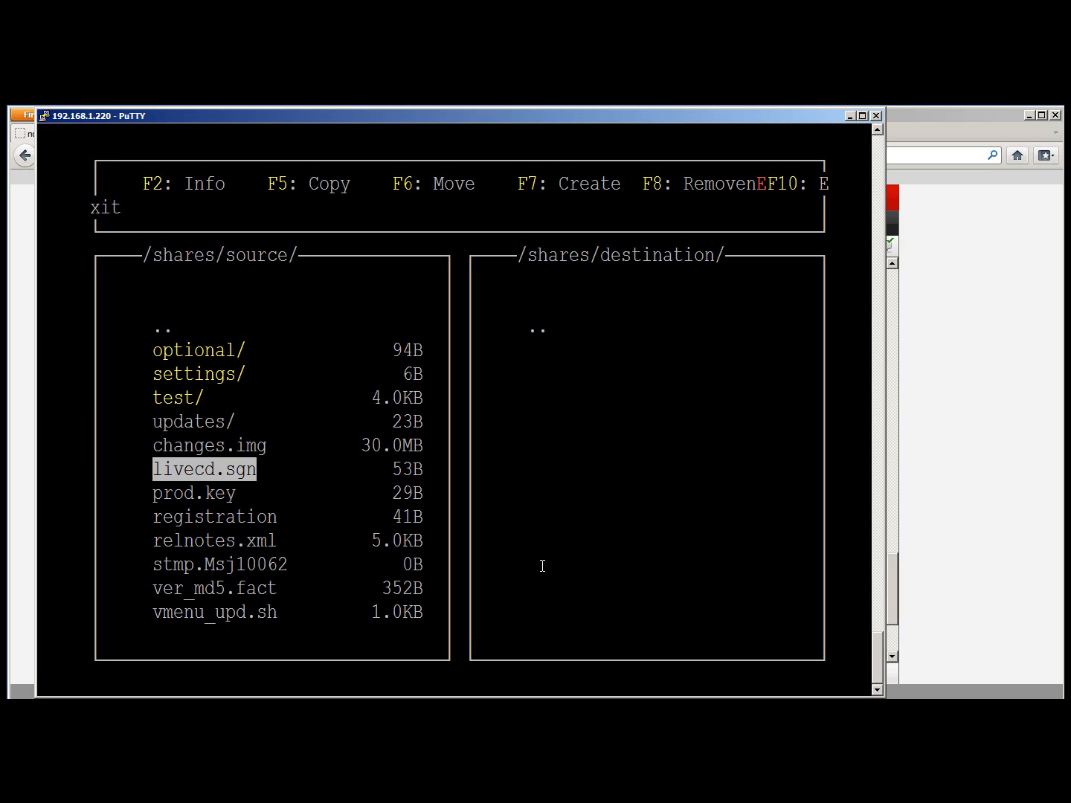
{"action": "key", "text": "Insert"}
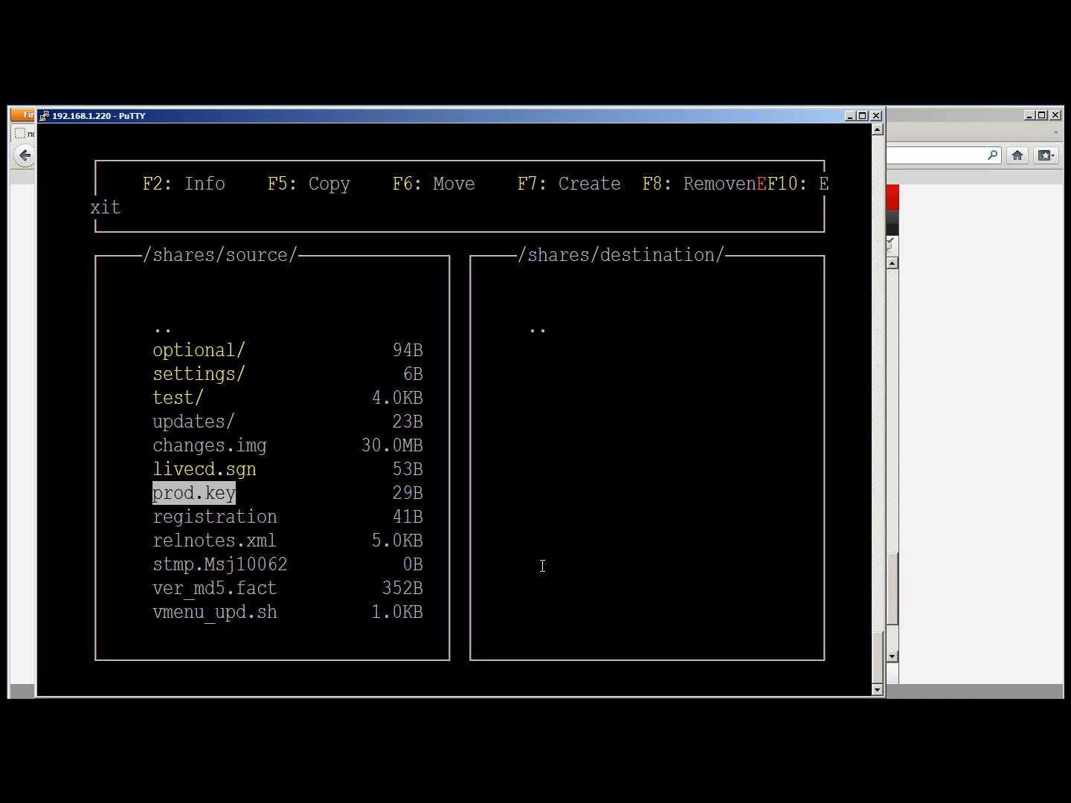
{"action": "key", "text": "Up"}
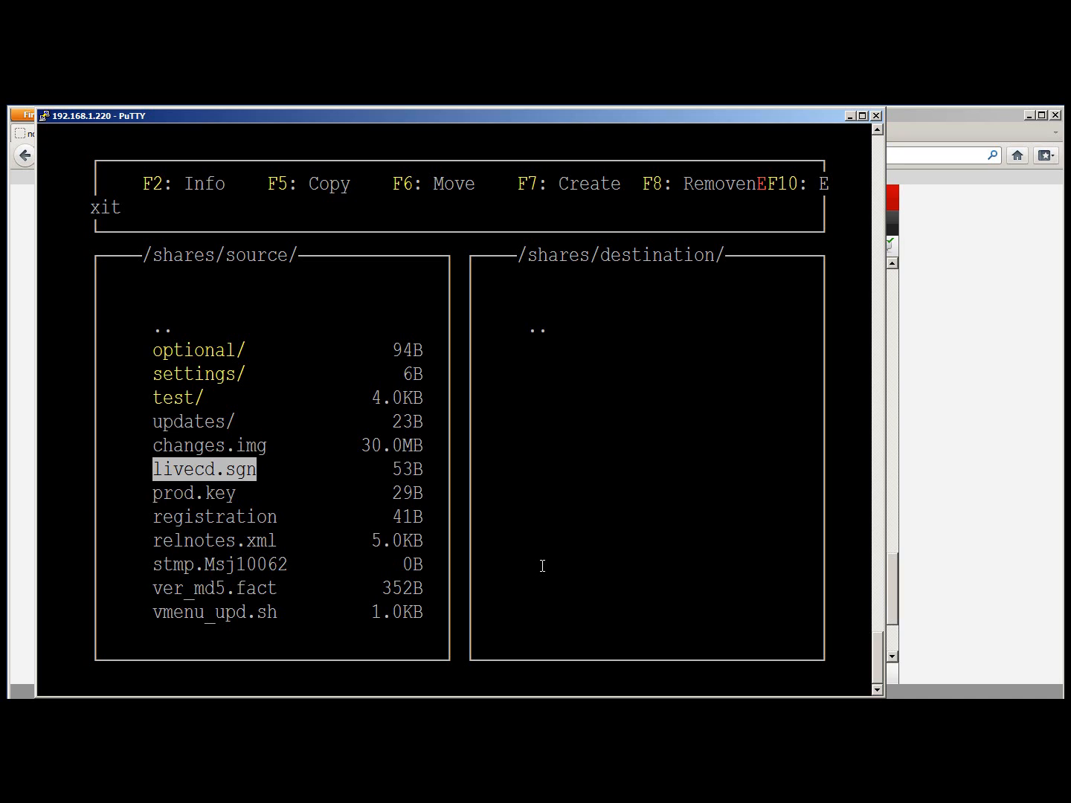
{"action": "key", "text": "Down"}
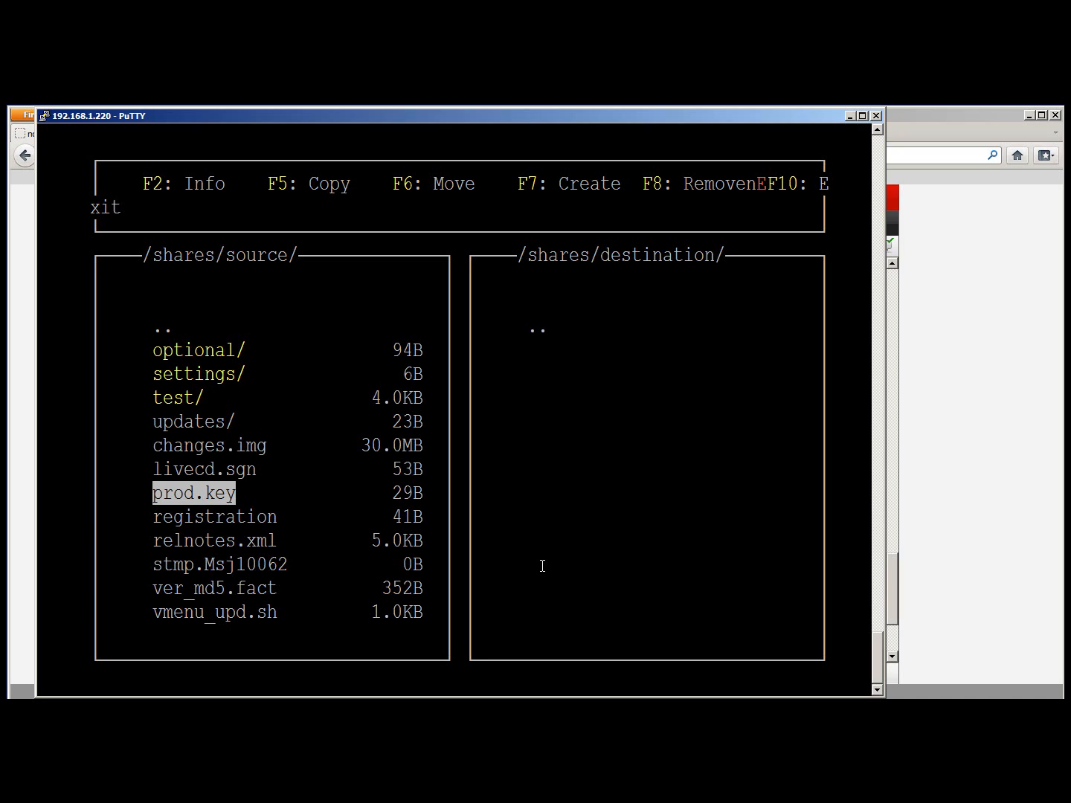
{"action": "key", "text": "Up"}
{"action": "key", "text": "Insert"}
Copy the marked items into the destination share with F5
{"action": "key", "text": "F5"}
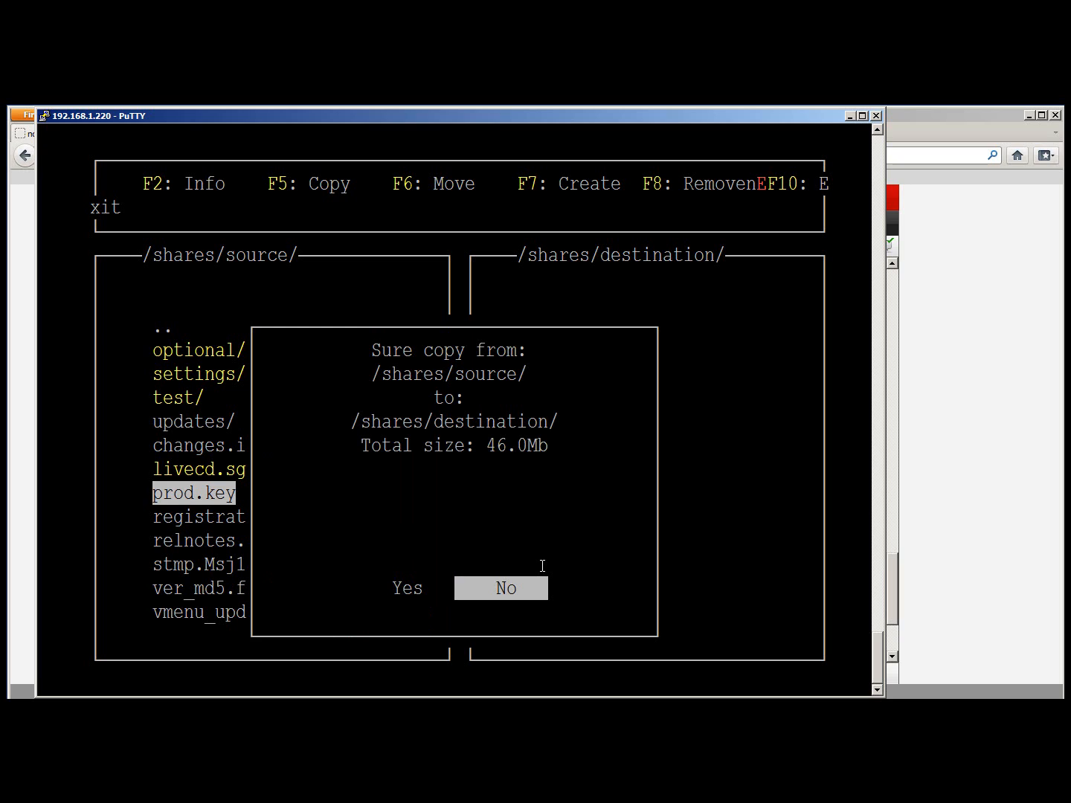
{"action": "key", "text": "Left"}
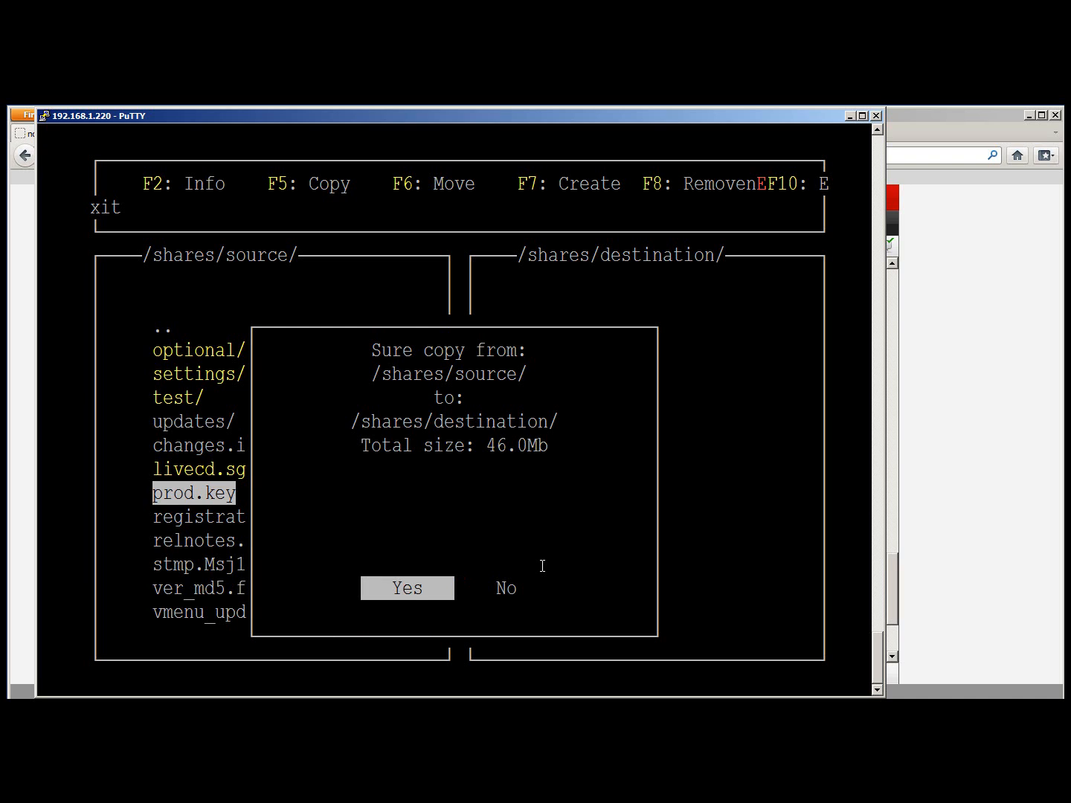
{"action": "key", "text": "Return"}
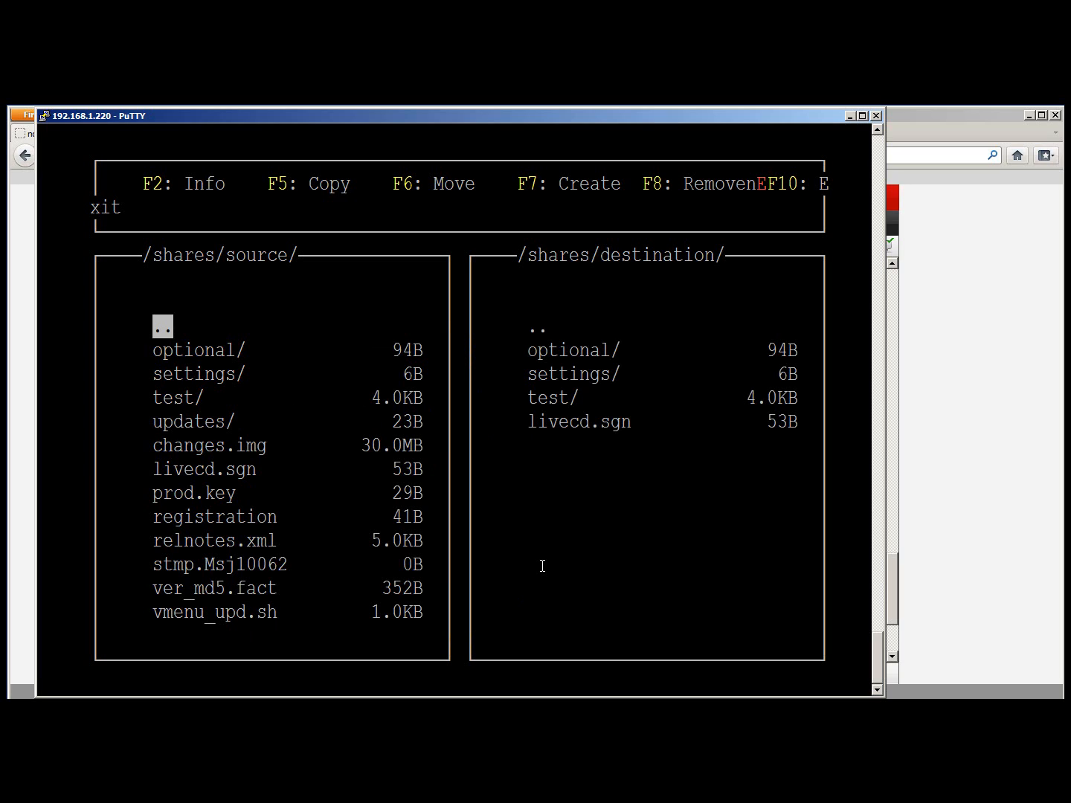
Delete the copied optional, settings and test folders from destination, then start deleting livecd.sgn
{"action": "key", "text": "Tab"}
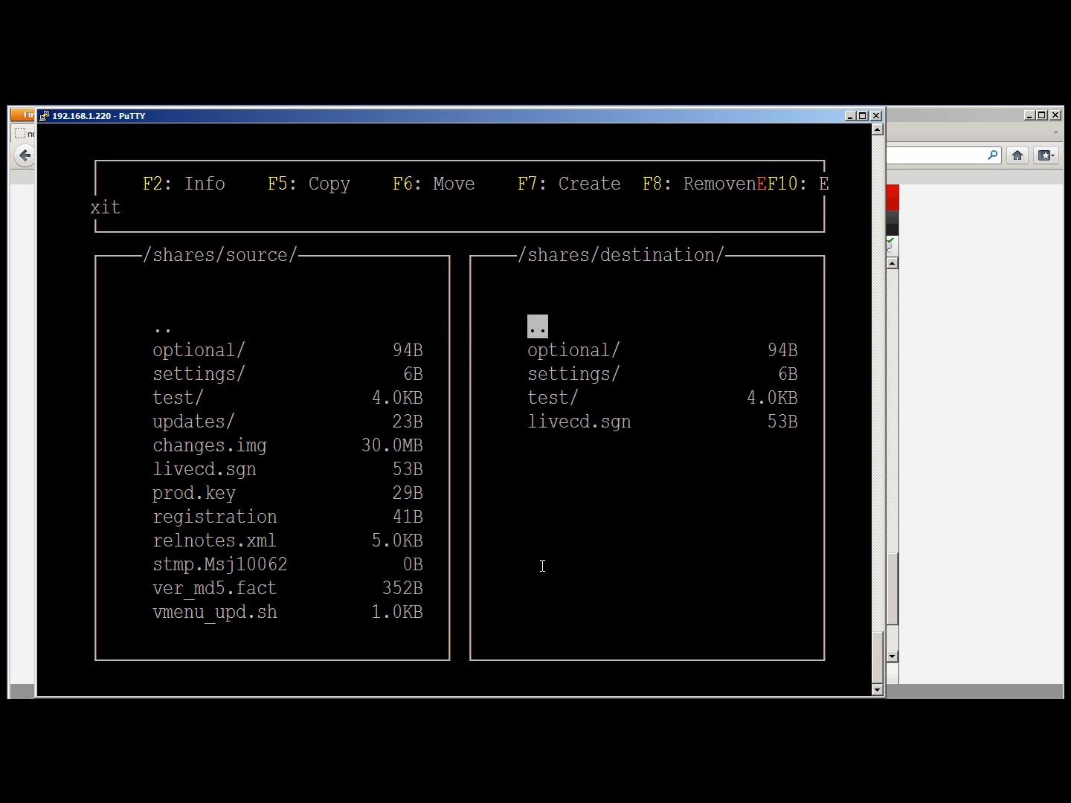
{"action": "key", "text": "Down"}
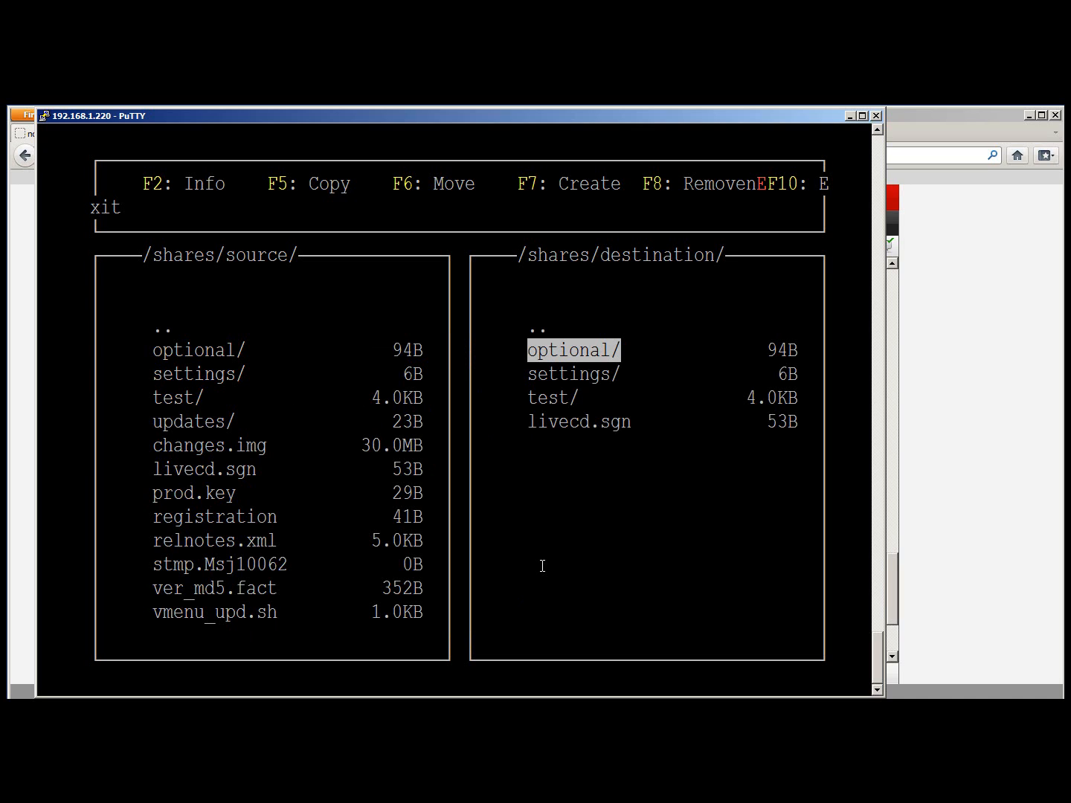
{"action": "key", "text": "Insert"}
{"action": "key", "text": "Insert"}
{"action": "key", "text": "Insert"}
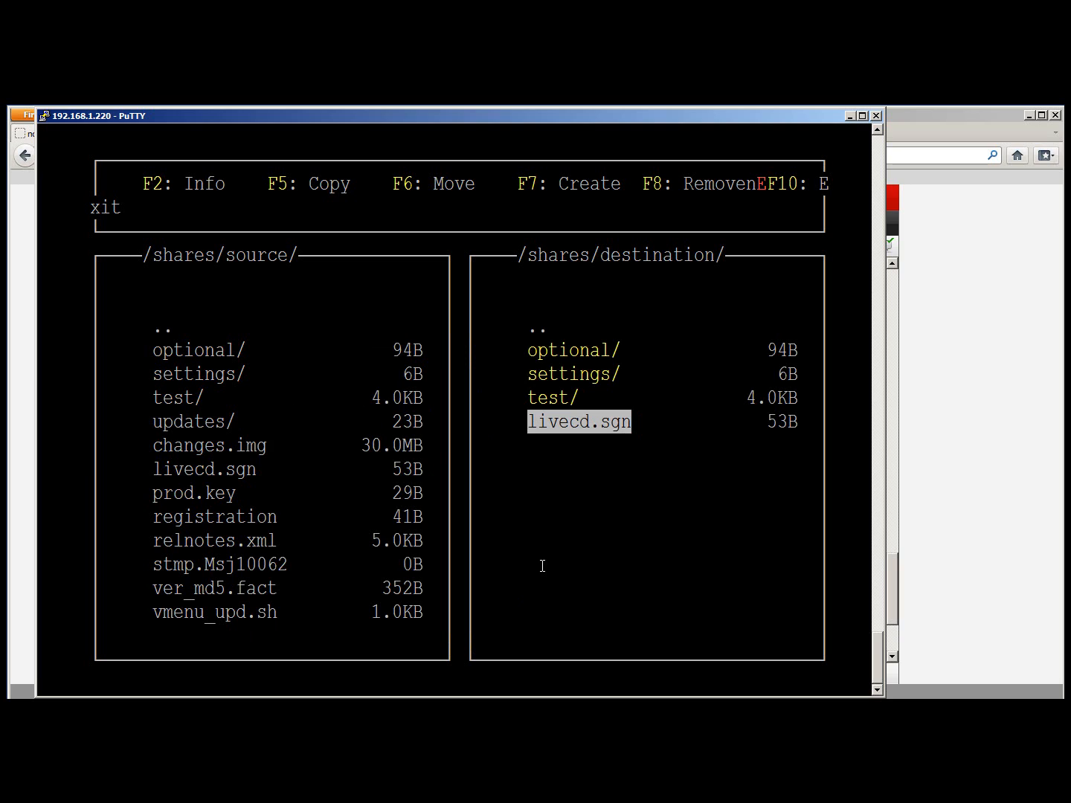
{"action": "key", "text": "F8"}
{"action": "key", "text": "Left"}
{"action": "key", "text": "Return"}
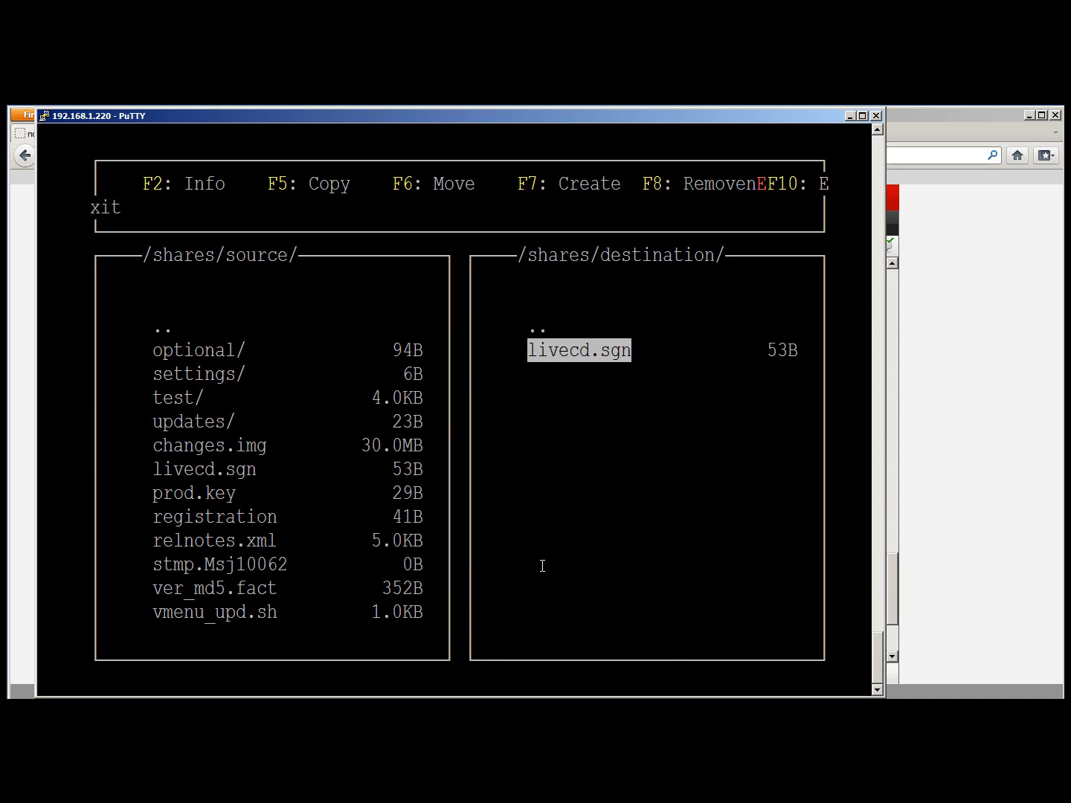
{"action": "key", "text": "F8"}
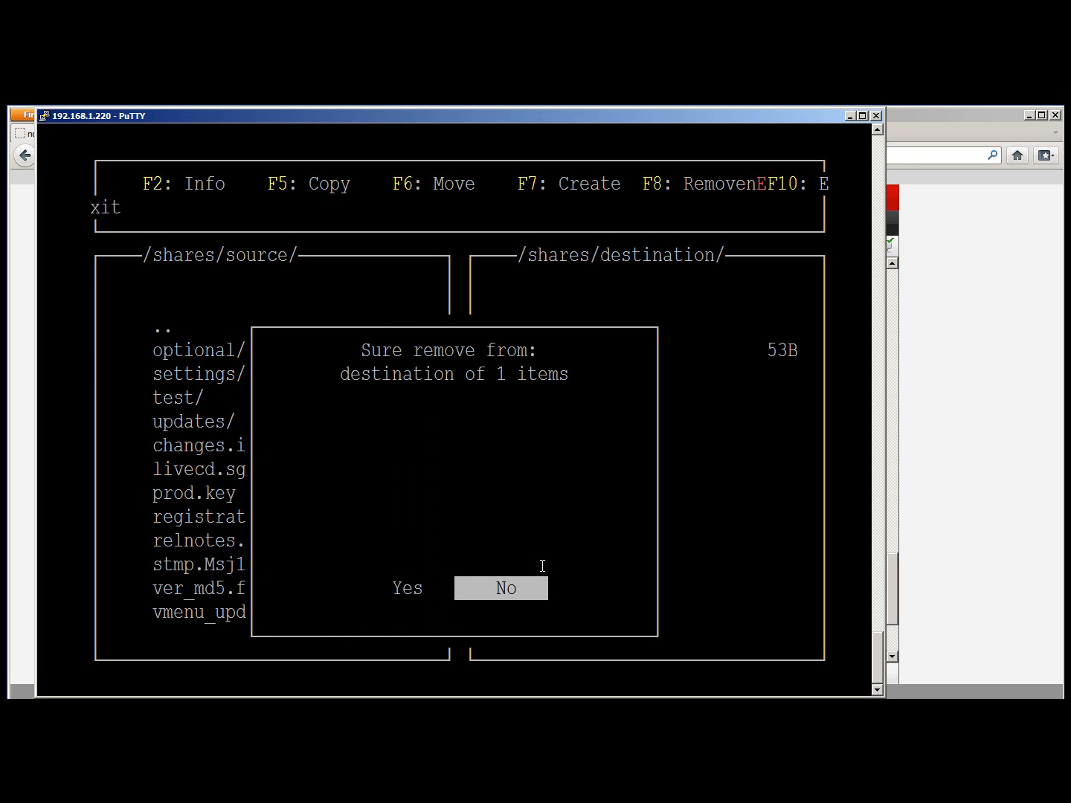
Confirm removing livecd.sgn from destination, then mark every item in the source share
{"action": "key", "text": "Left"}
{"action": "key", "text": "Return"}
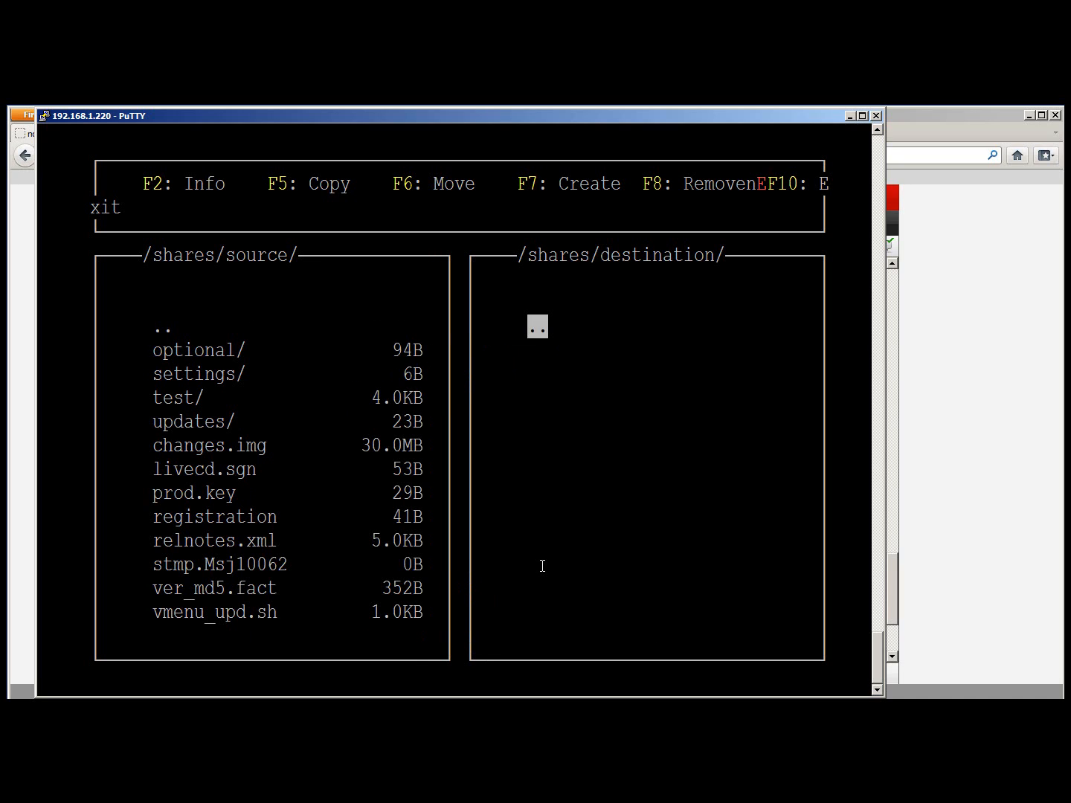
{"action": "key", "text": "Tab"}
{"action": "key", "text": "Down"}
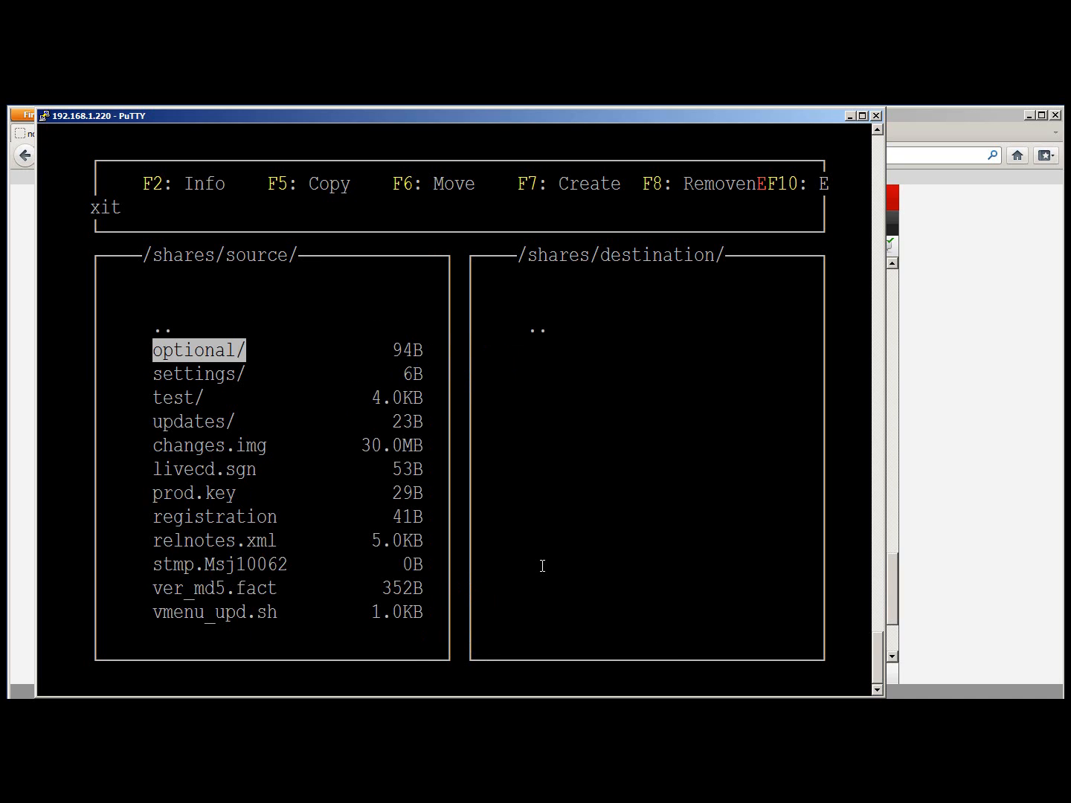
{"action": "key", "text": "Insert"}
{"action": "key", "text": "Insert"}
{"action": "key", "text": "Insert"}
{"action": "key", "text": "Insert"}
{"action": "key", "text": "Insert"}
{"action": "key", "text": "Insert"}
{"action": "key", "text": "Insert"}
{"action": "key", "text": "Insert"}
{"action": "key", "text": "Insert"}
{"action": "key", "text": "Insert"}
{"action": "key", "text": "Insert"}
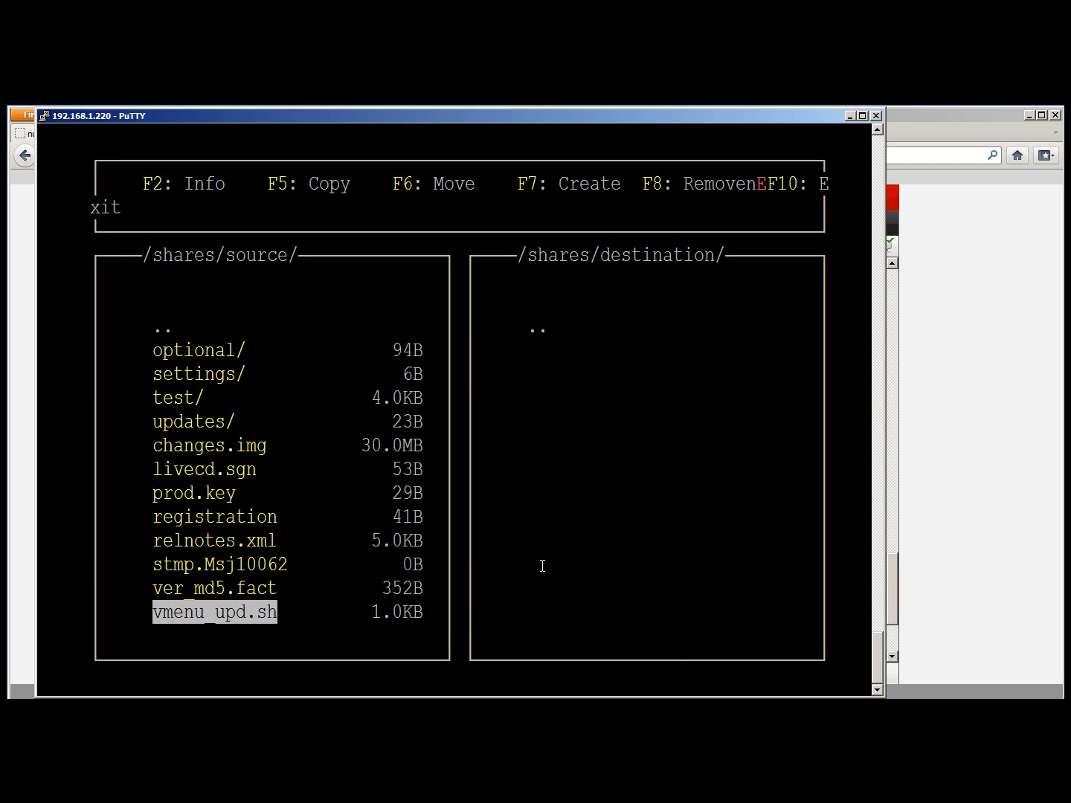
{"action": "key", "text": "Up"}
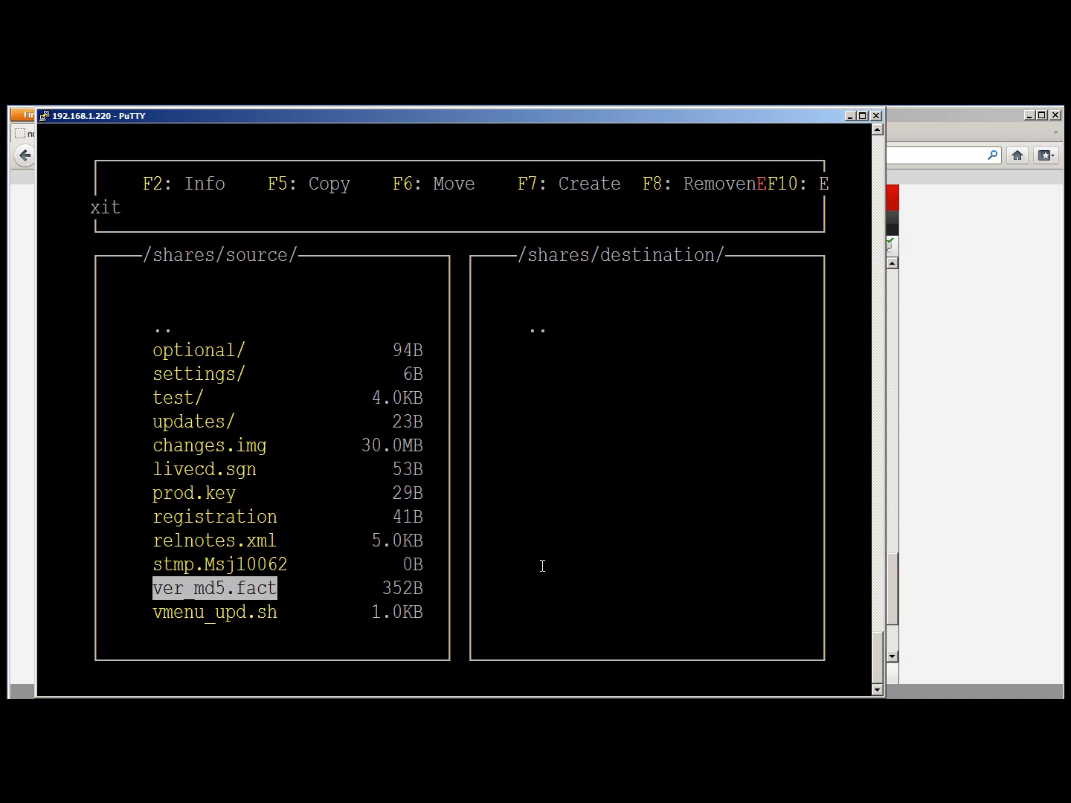
Move all marked source items into the destination share with F6
{"action": "key", "text": "F6"}
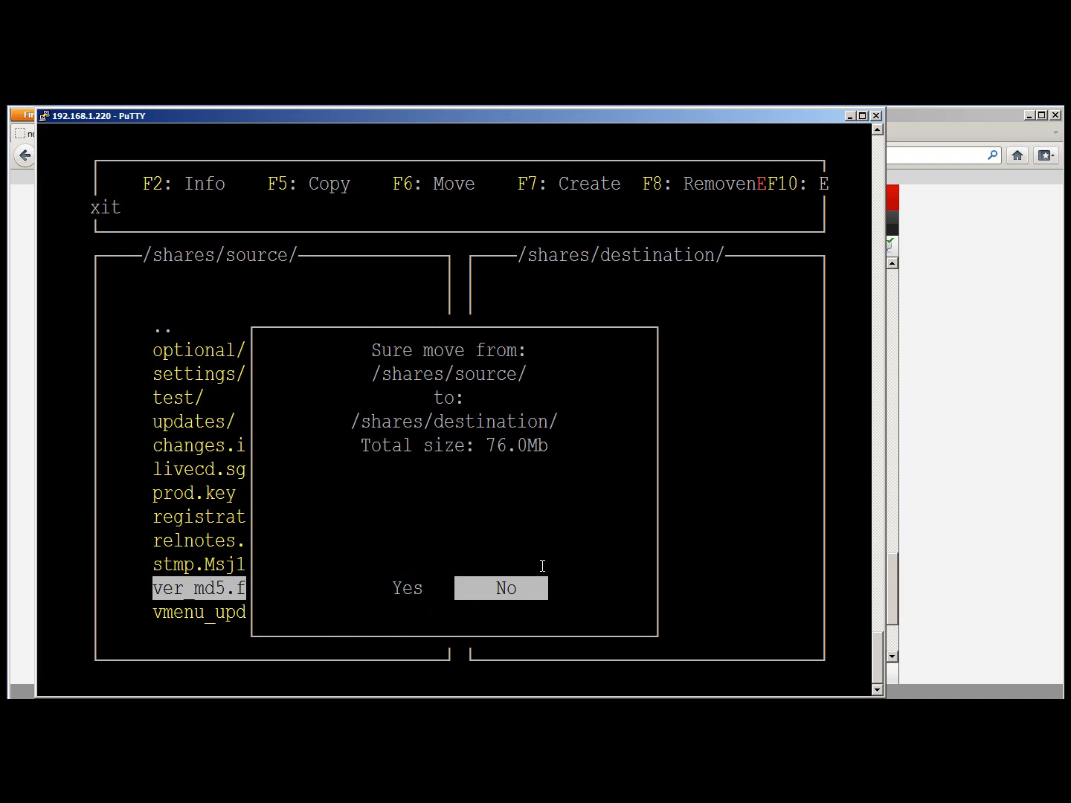
{"action": "key", "text": "Left"}
{"action": "key", "text": "Return"}
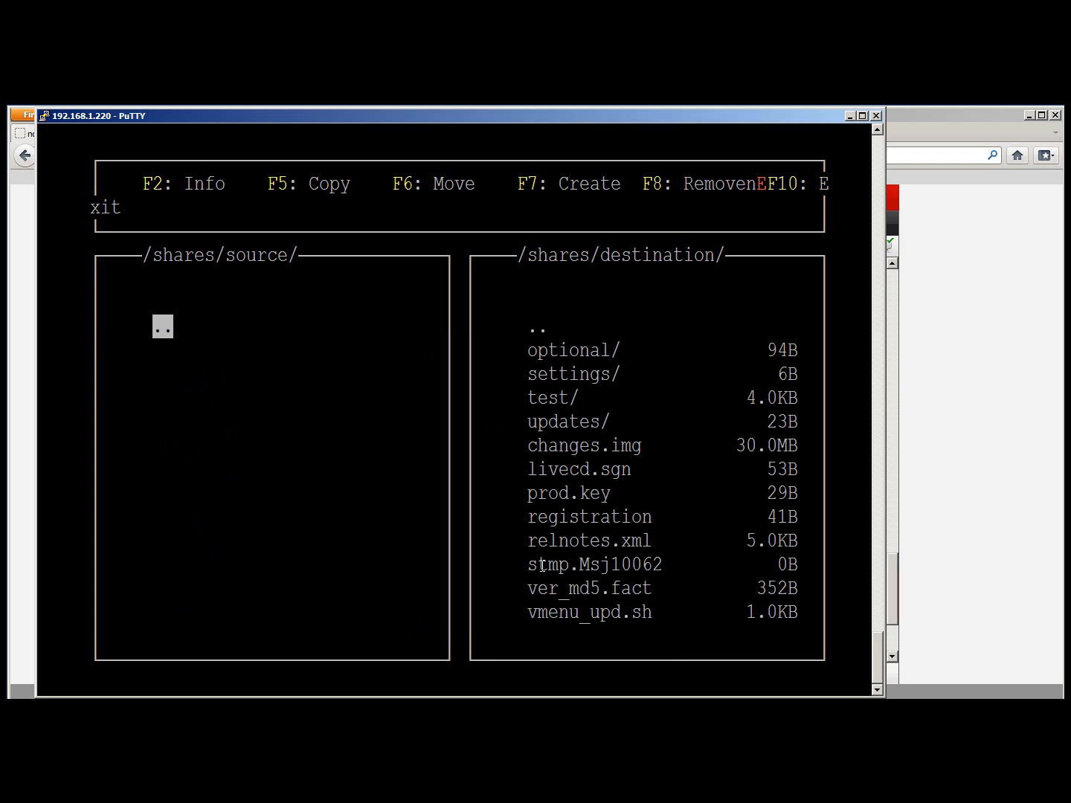
Move everything from destination back to source, then exit the file commander
{"action": "key", "text": "Tab"}
{"action": "key", "text": "Insert"}
{"action": "key", "text": "Insert"}
{"action": "key", "text": "Insert"}
{"action": "key", "text": "Insert"}
{"action": "key", "text": "Insert"}
{"action": "key", "text": "Insert"}
{"action": "key", "text": "Insert"}
{"action": "key", "text": "Insert"}
{"action": "key", "text": "Insert"}
{"action": "key", "text": "Insert"}
{"action": "key", "text": "Insert"}
{"action": "key", "text": "Insert"}
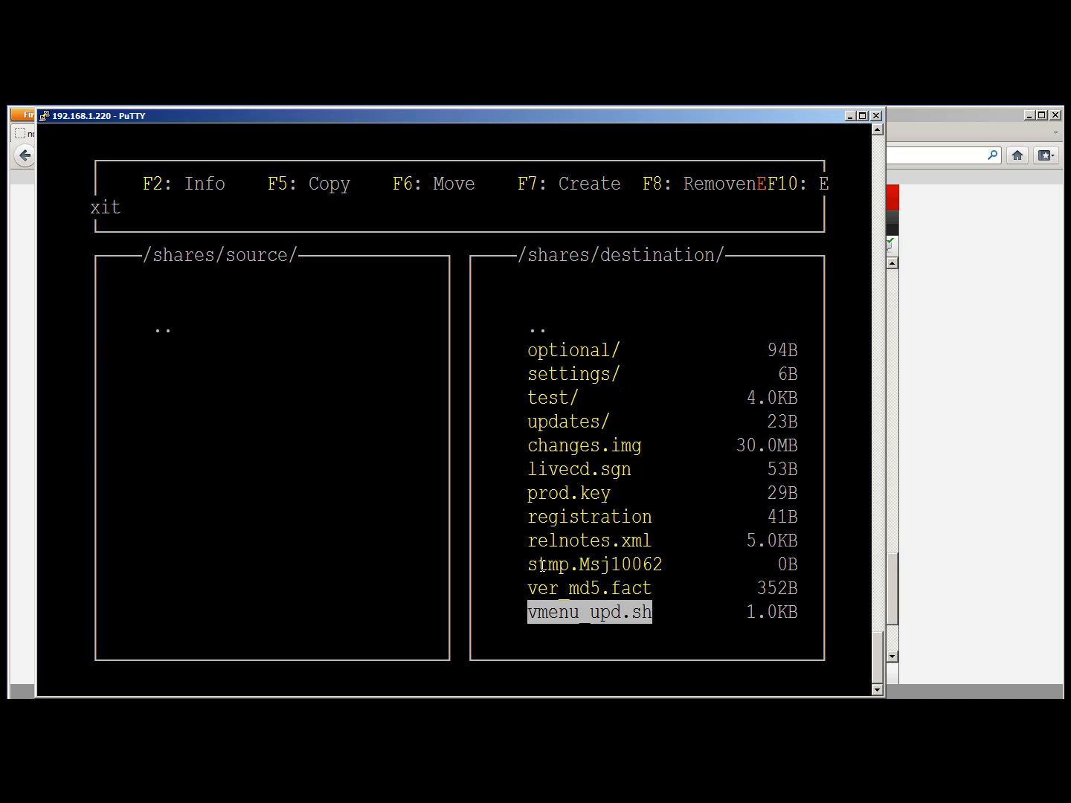
{"action": "key", "text": "Up"}
{"action": "key", "text": "Down"}
{"action": "key", "text": "F6"}
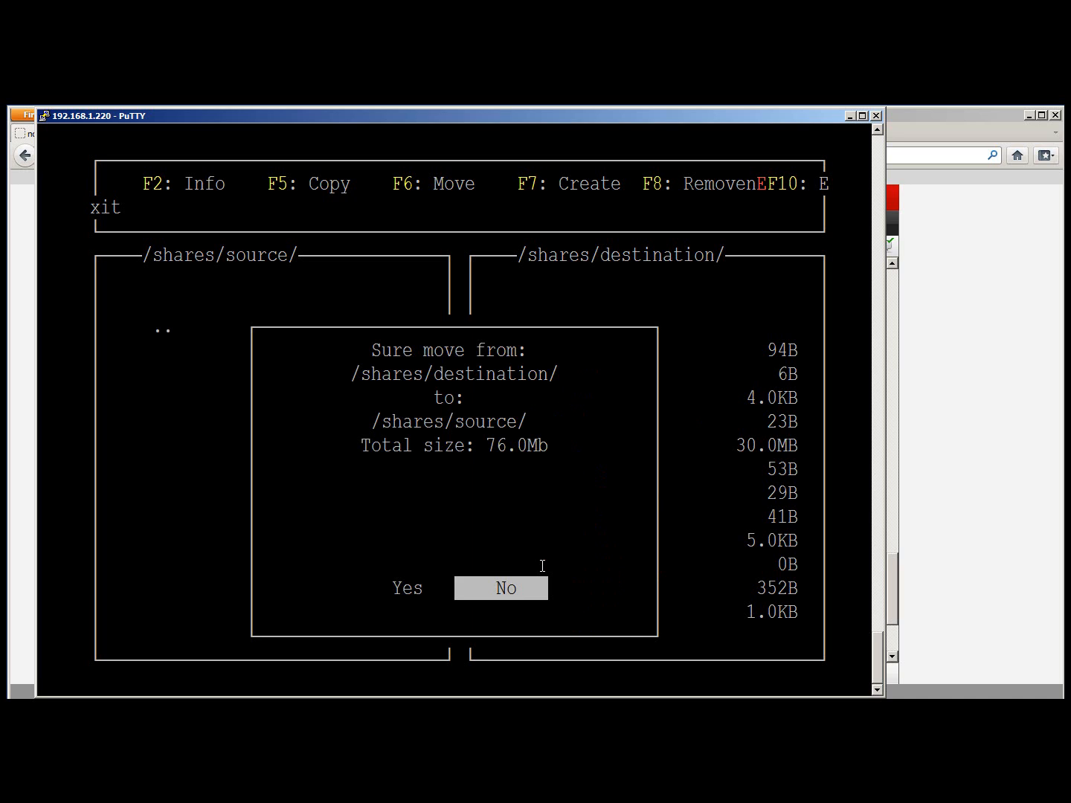
{"action": "key", "text": "Left"}
{"action": "key", "text": "Return"}
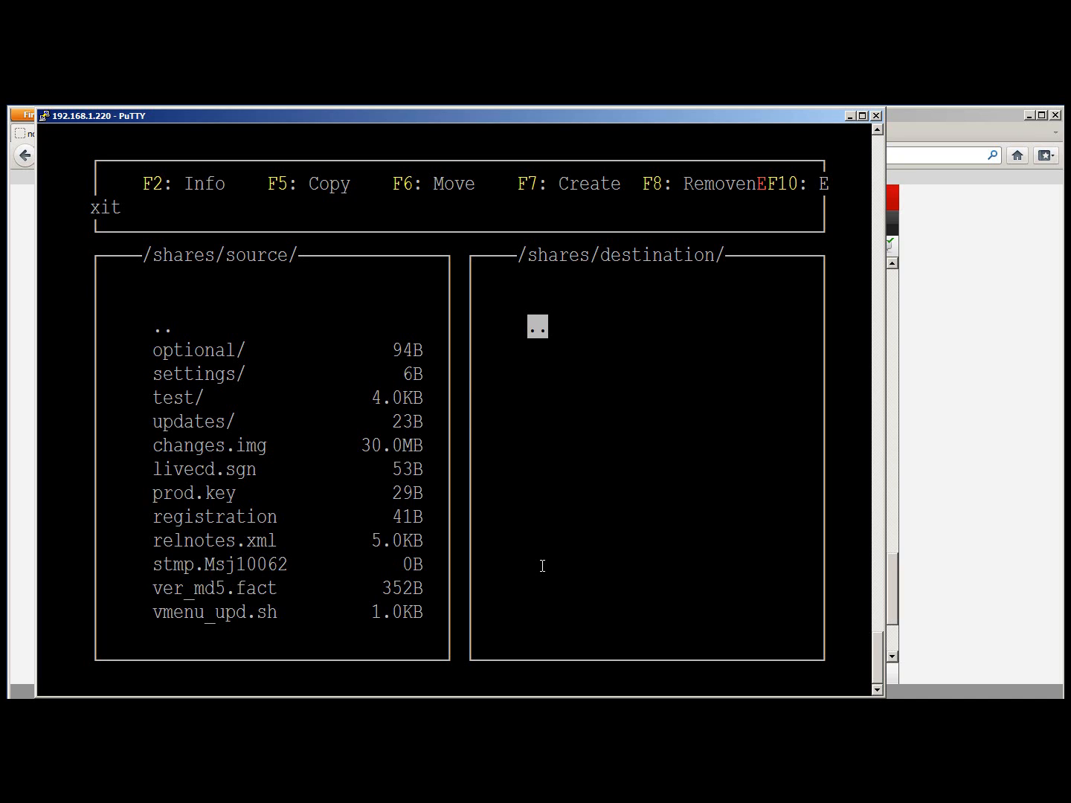
{"action": "key", "text": "F10"}
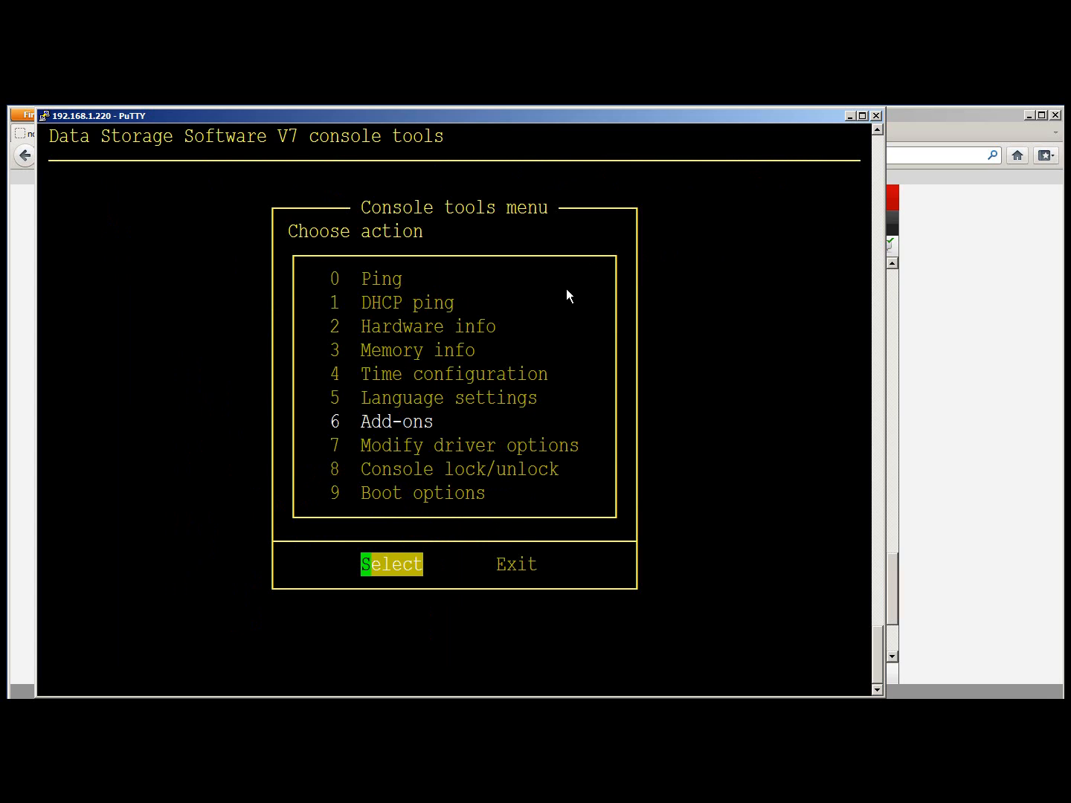
Minimize PuTTY and open volume group vg00 under CONFIGURATION > Volume manager > Volume groups
{"action": "left_click", "coordinate": [847, 117]}
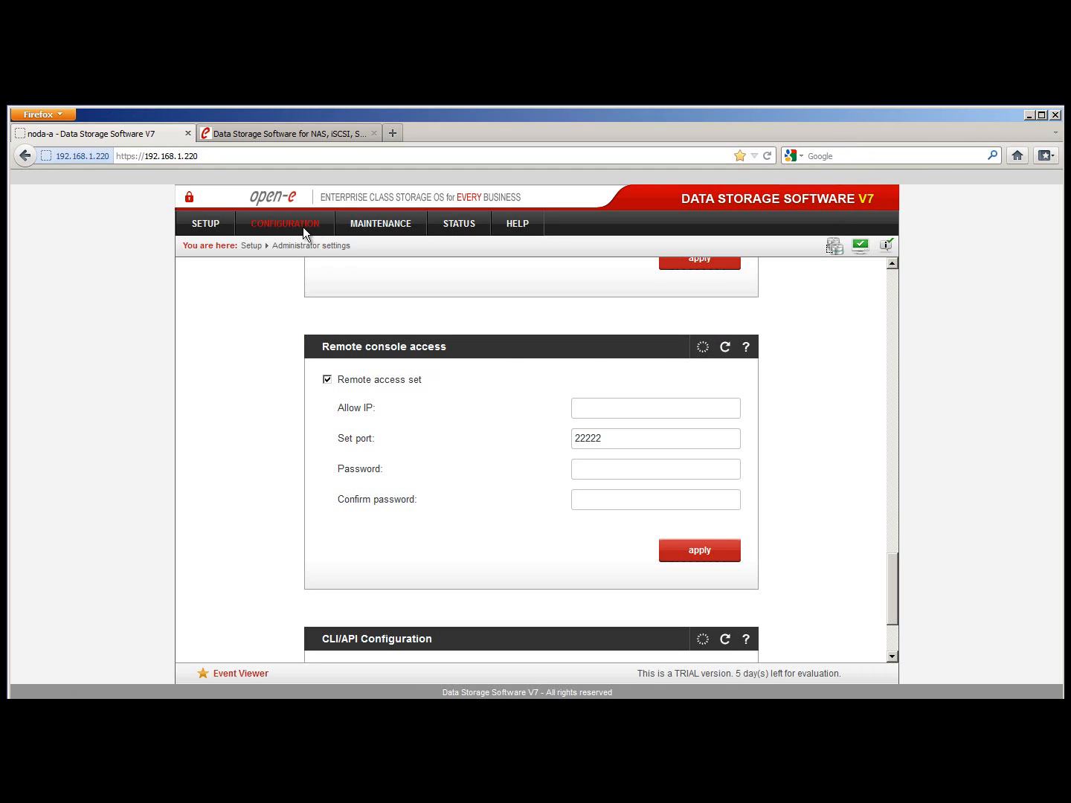
{"action": "left_click", "coordinate": [301, 226]}
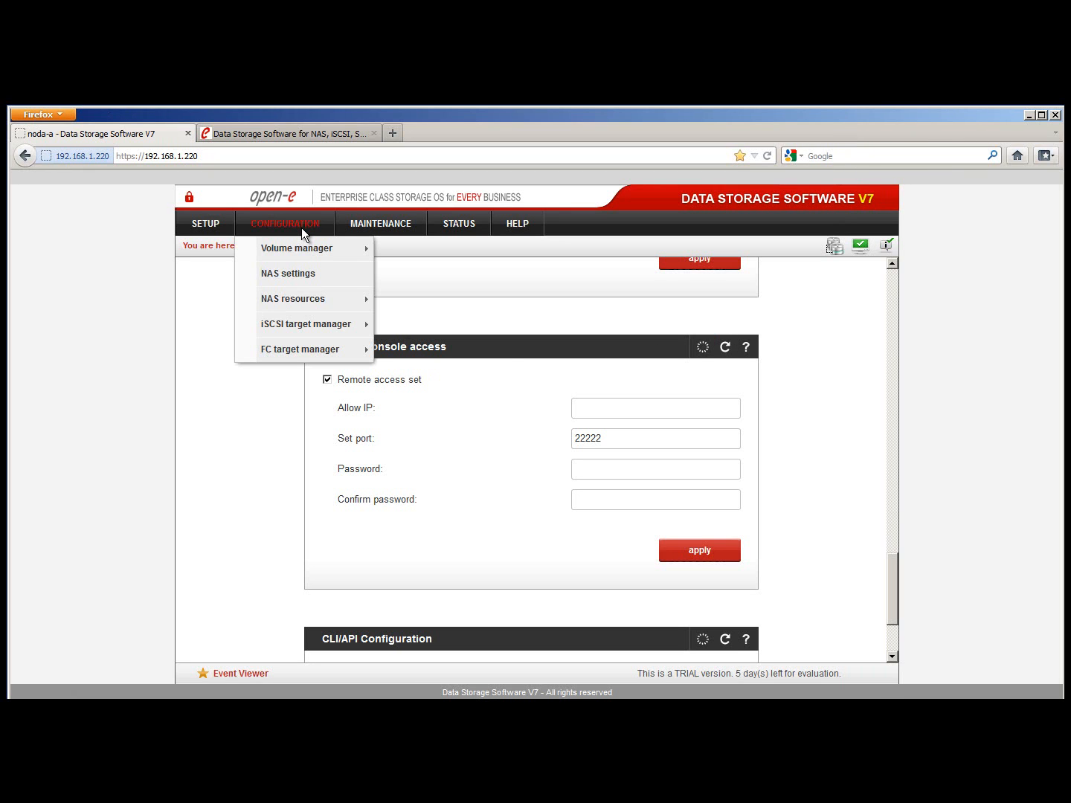
{"action": "mouse_move", "coordinate": [299, 249]}
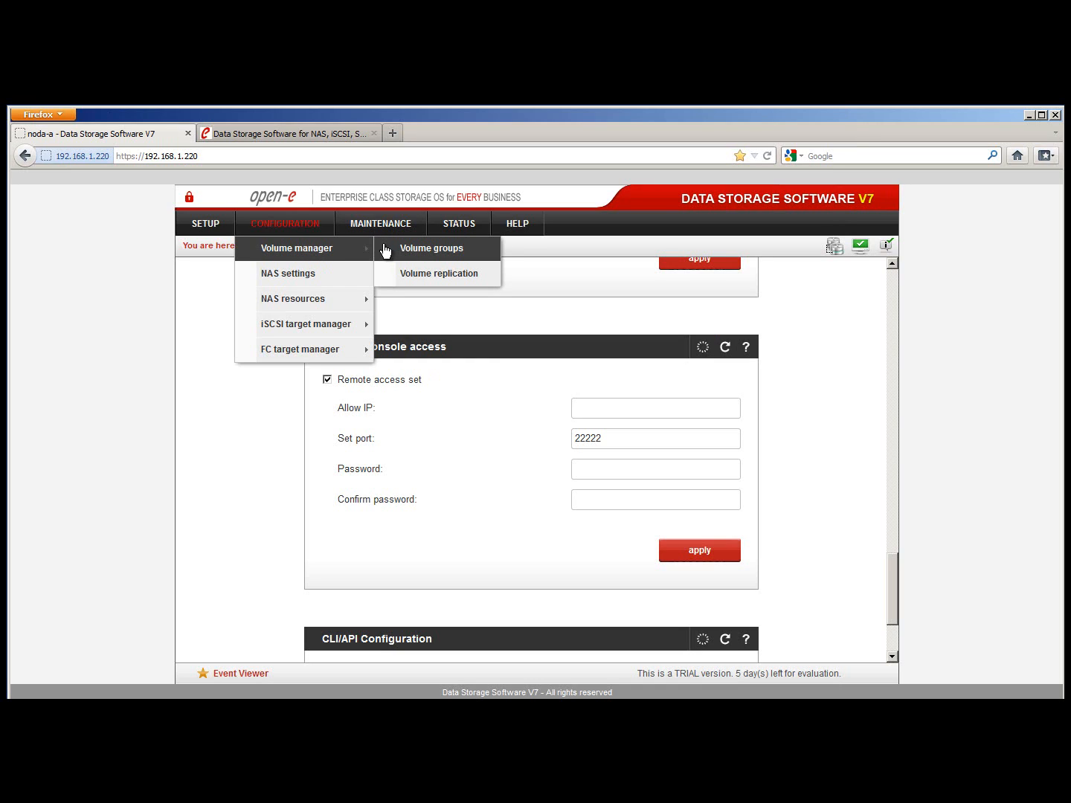
{"action": "left_click", "coordinate": [386, 251]}
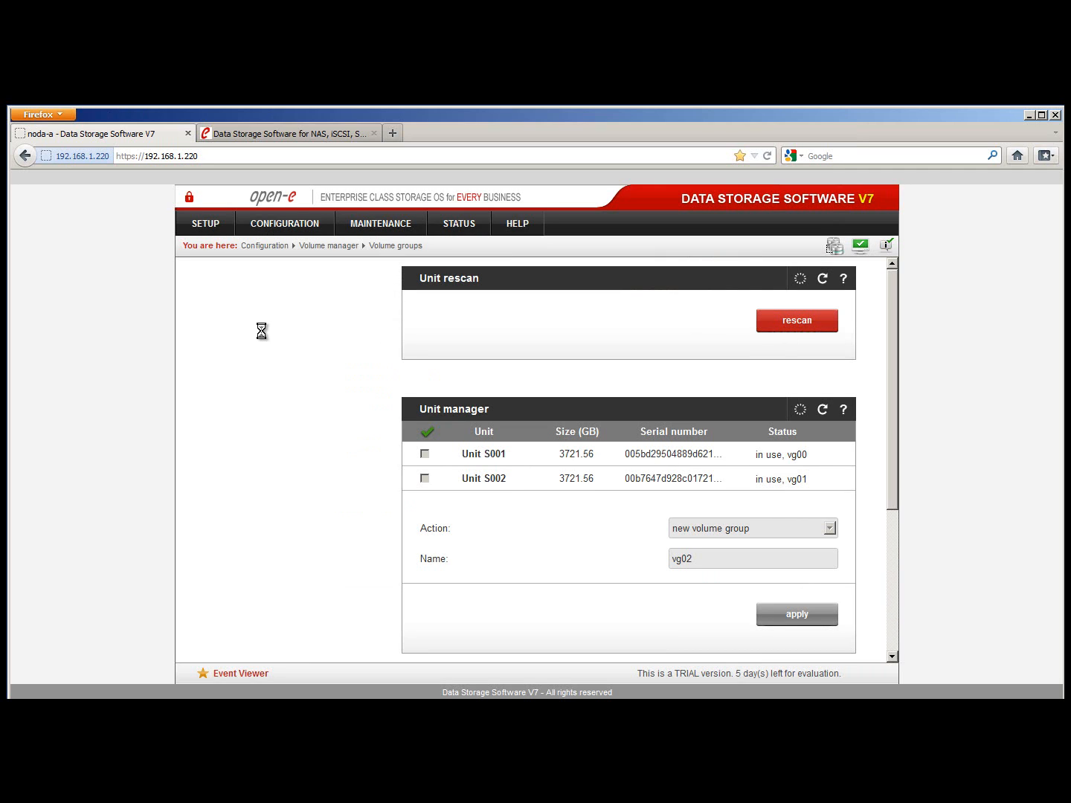
{"action": "left_click", "coordinate": [217, 312]}
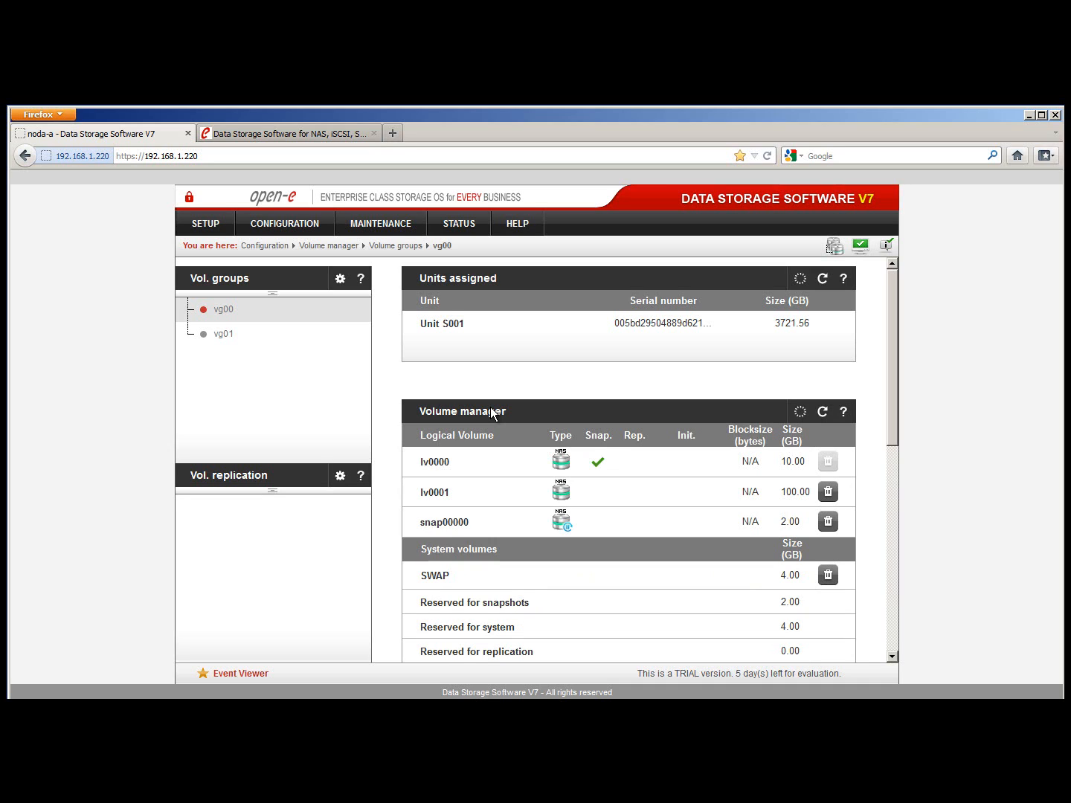
Review vg00's logical volumes lv0000, lv0001 and snap00000, highlighting snap00000
{"action": "mouse_move", "coordinate": [566, 465]}
{"action": "mouse_move", "coordinate": [566, 492]}
{"action": "scroll", "coordinate": [599, 470], "scroll_direction": "down", "scroll_amount": 1}
{"action": "left_click_drag", "start_coordinate": [468, 488], "coordinate": [425, 492]}
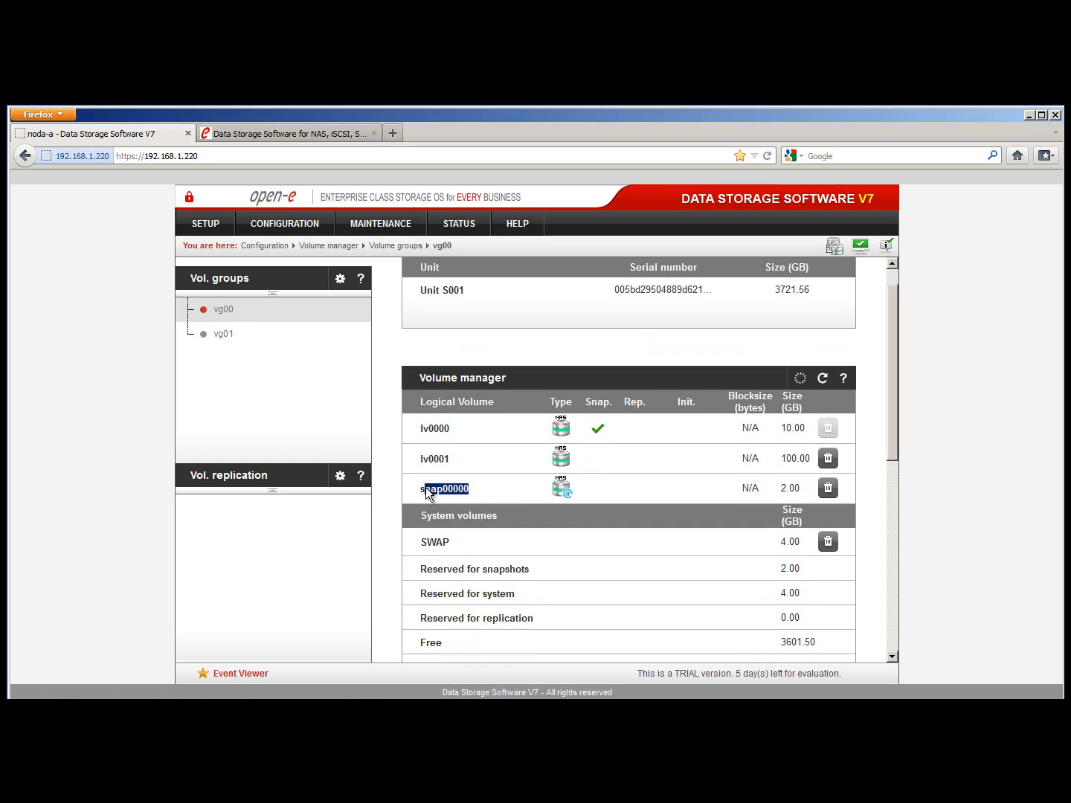
{"action": "left_click", "coordinate": [508, 495]}
{"action": "scroll", "coordinate": [622, 498], "scroll_direction": "down", "scroll_amount": 1}
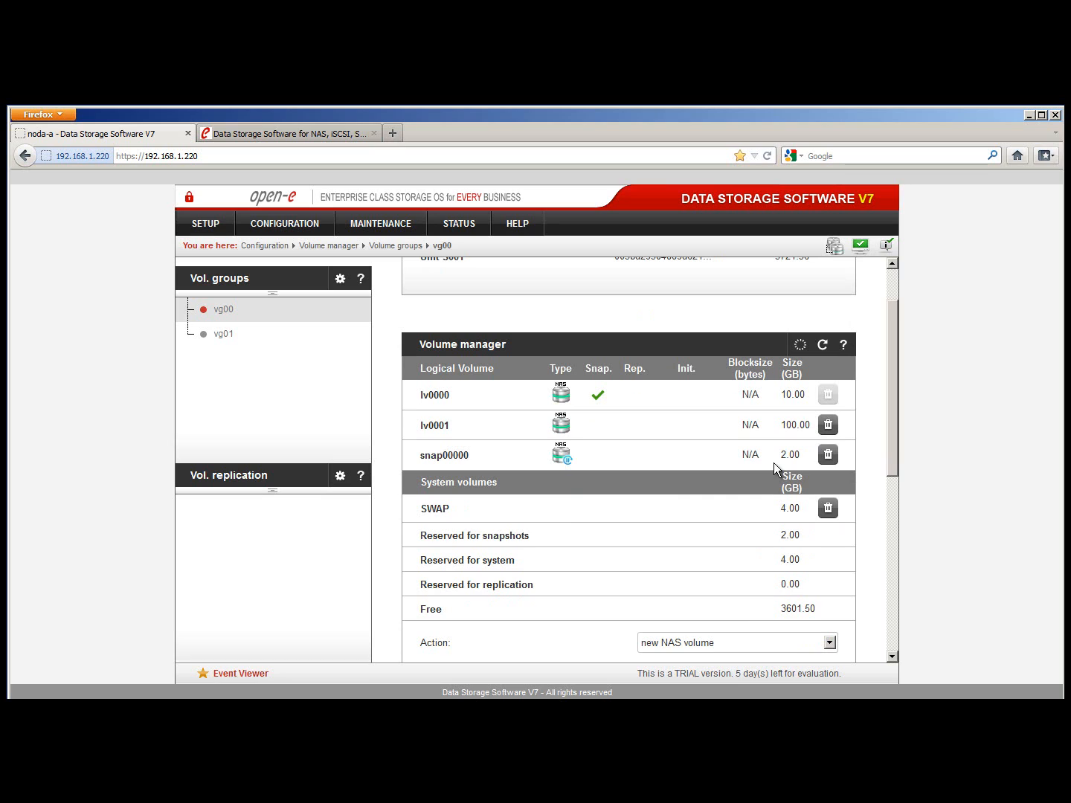
Choose 'new snapshot' as the vg00 action and check snap00000 is assigned to lv0000 at 2.00 GB
{"action": "scroll", "coordinate": [766, 470], "scroll_direction": "down", "scroll_amount": 2}
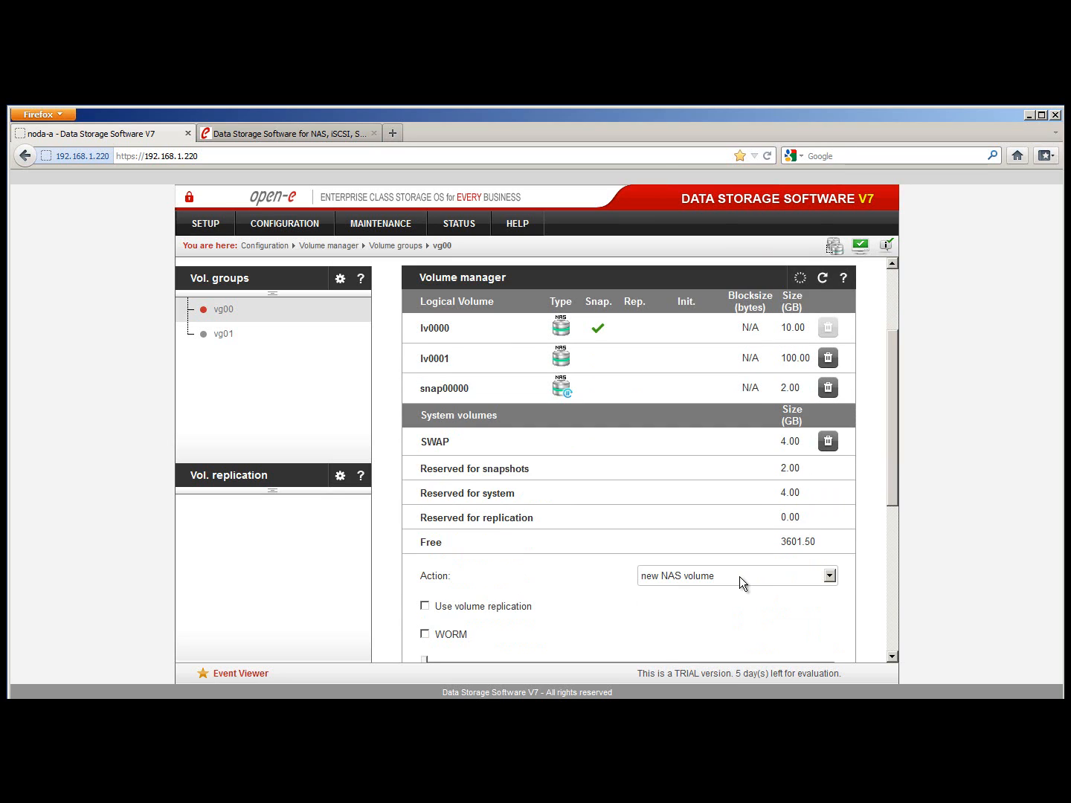
{"action": "scroll", "coordinate": [740, 577], "scroll_direction": "down", "scroll_amount": 1}
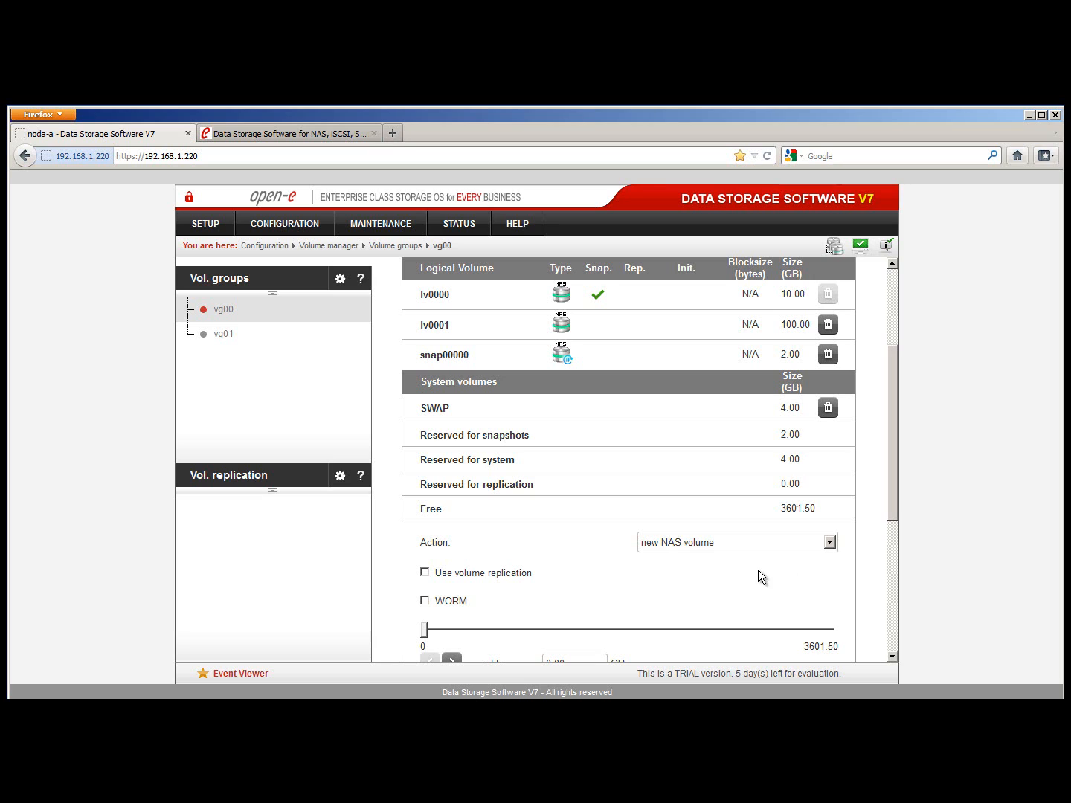
{"action": "left_click", "coordinate": [829, 543]}
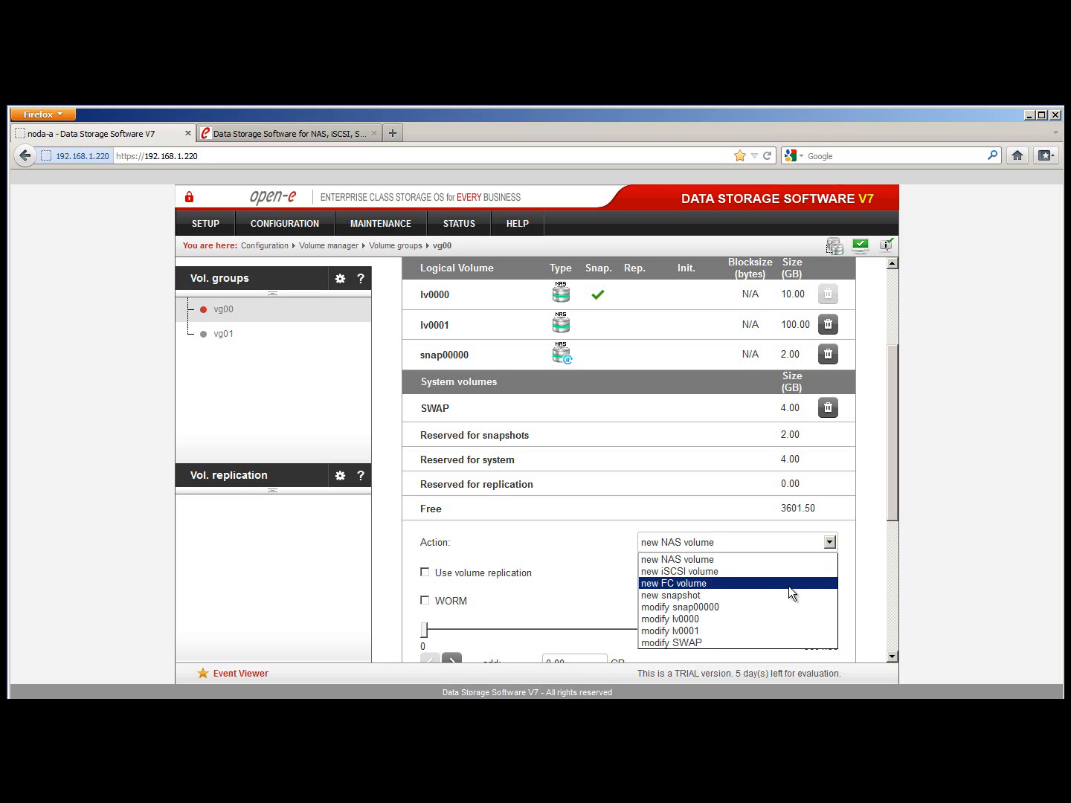
{"action": "left_click", "coordinate": [723, 595]}
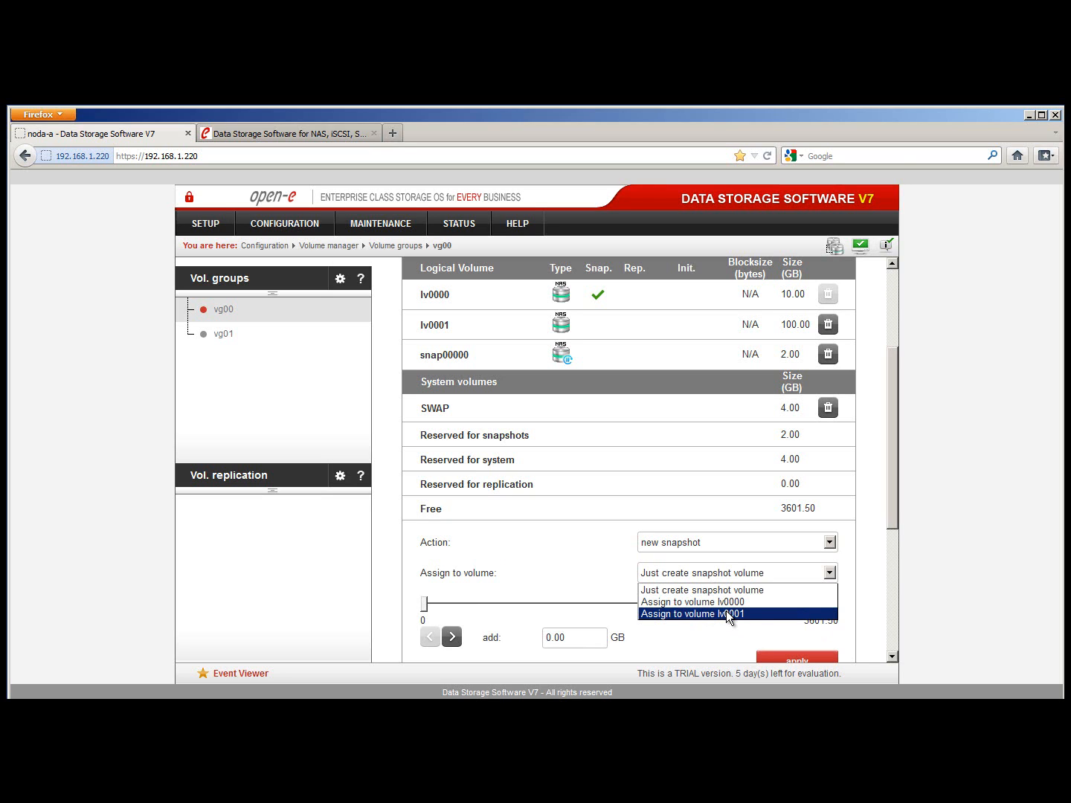
{"action": "left_click", "coordinate": [595, 572]}
{"action": "scroll", "coordinate": [596, 570], "scroll_direction": "down", "scroll_amount": 5}
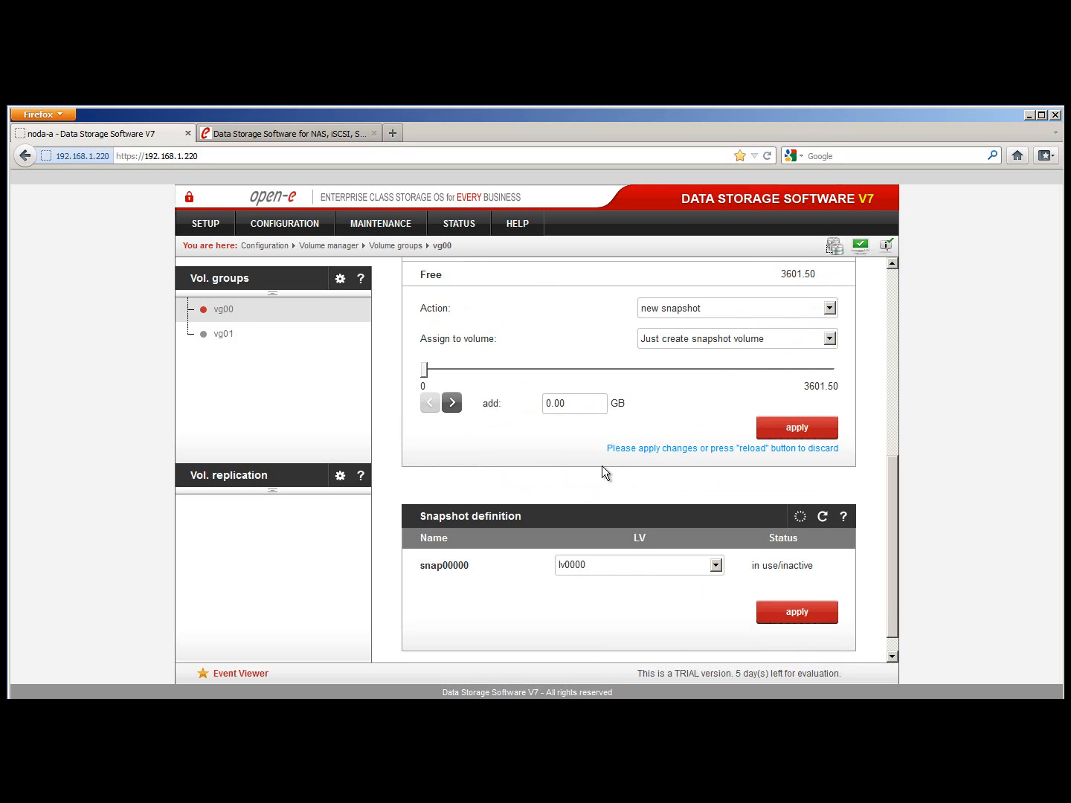
{"action": "scroll", "coordinate": [601, 465], "scroll_direction": "up", "scroll_amount": 5}
{"action": "left_click_drag", "start_coordinate": [466, 297], "coordinate": [420, 302]}
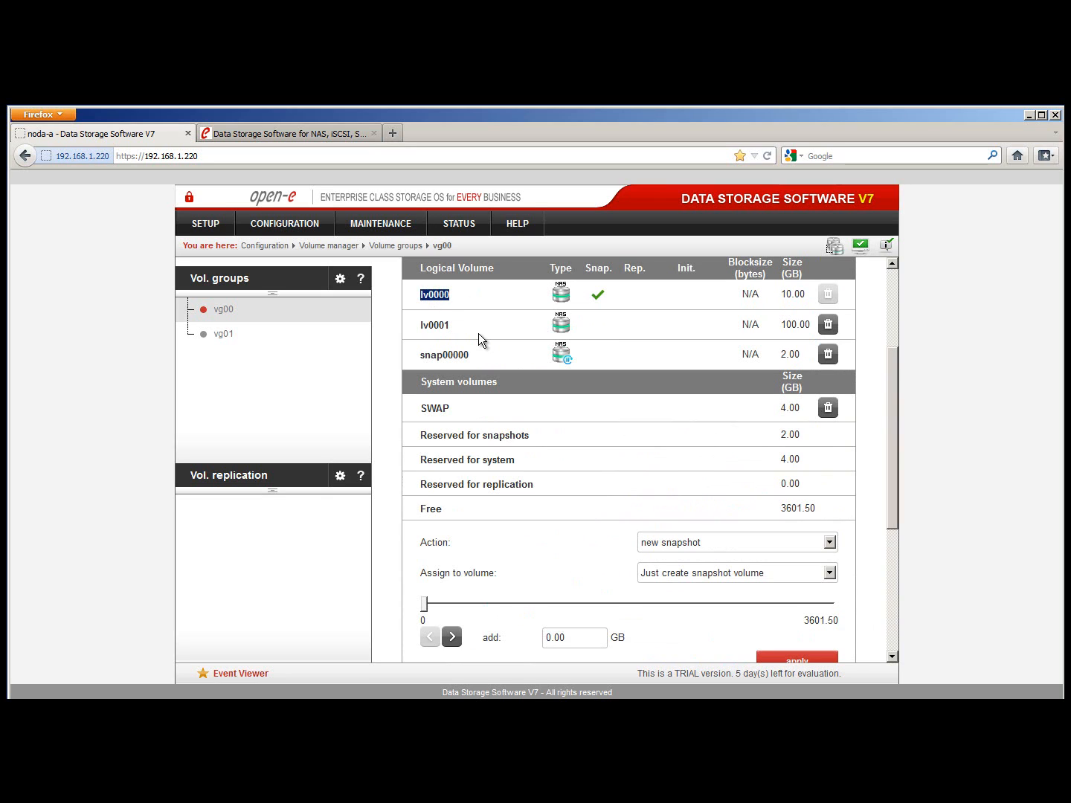
Check on the CONFIGURATION > NAS settings page that the data (file) replication agent is enabled
{"action": "left_click", "coordinate": [302, 227]}
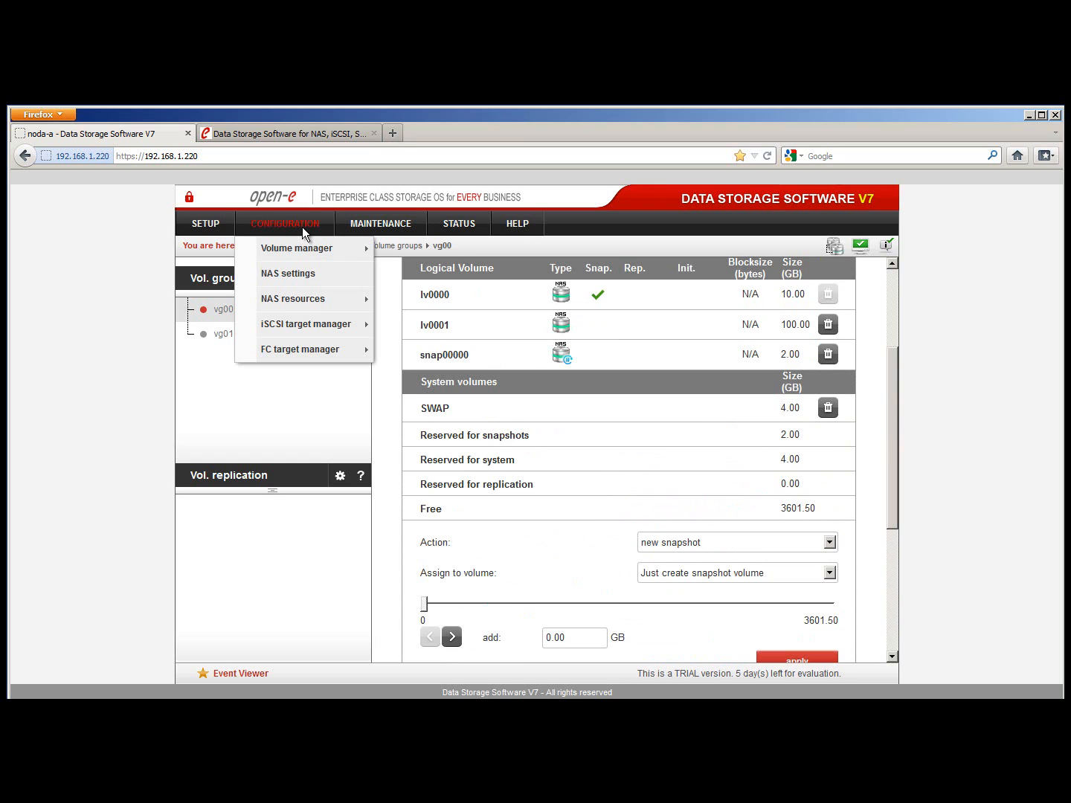
{"action": "left_click", "coordinate": [320, 272]}
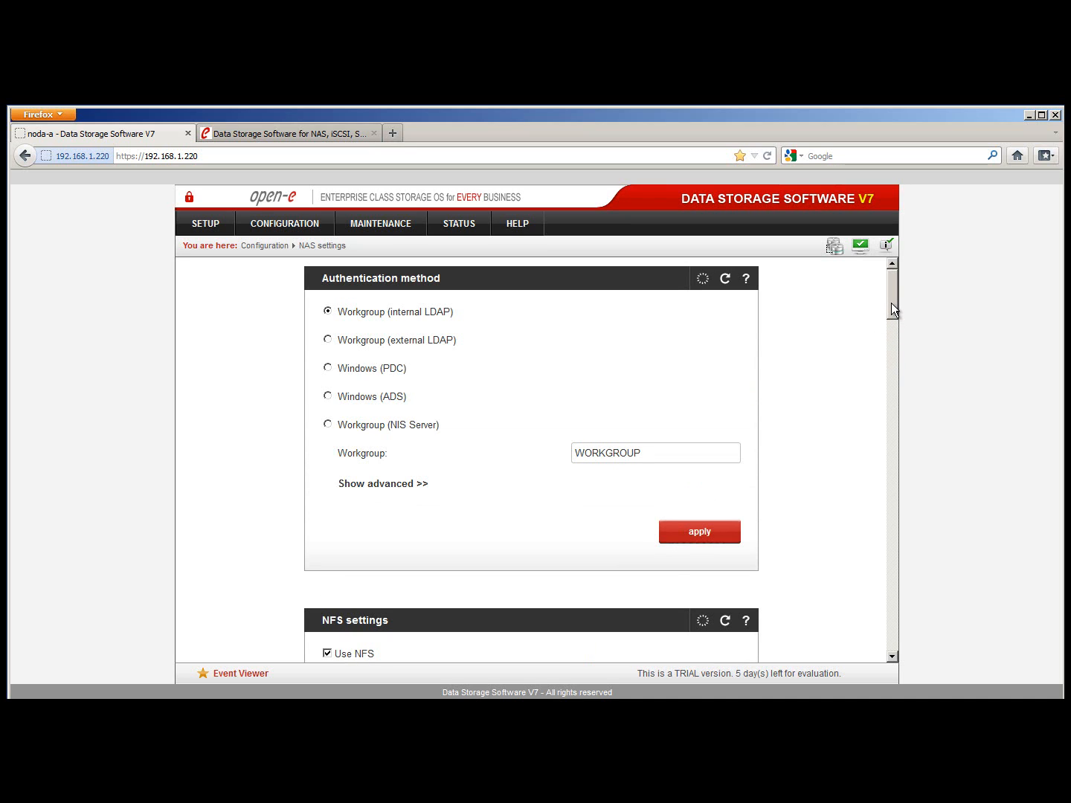
{"action": "left_click_drag", "start_coordinate": [891, 304], "coordinate": [902, 625]}
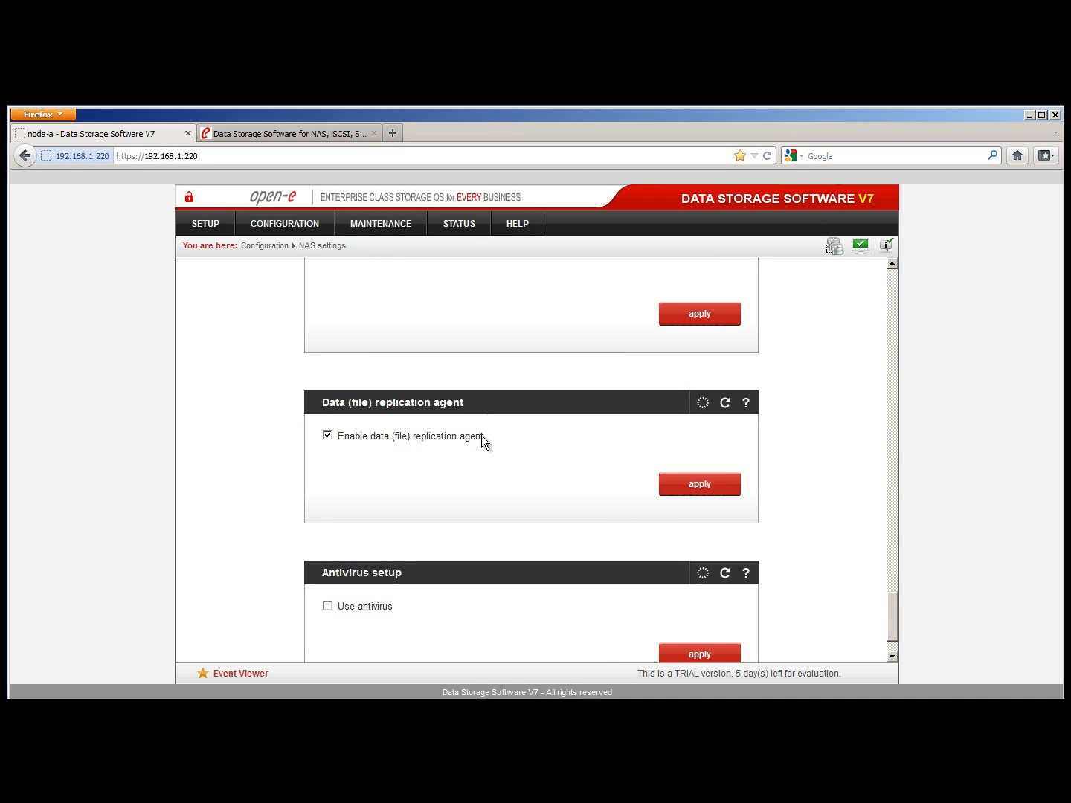
{"action": "left_click", "coordinate": [305, 227]}
{"action": "mouse_move", "coordinate": [308, 301]}
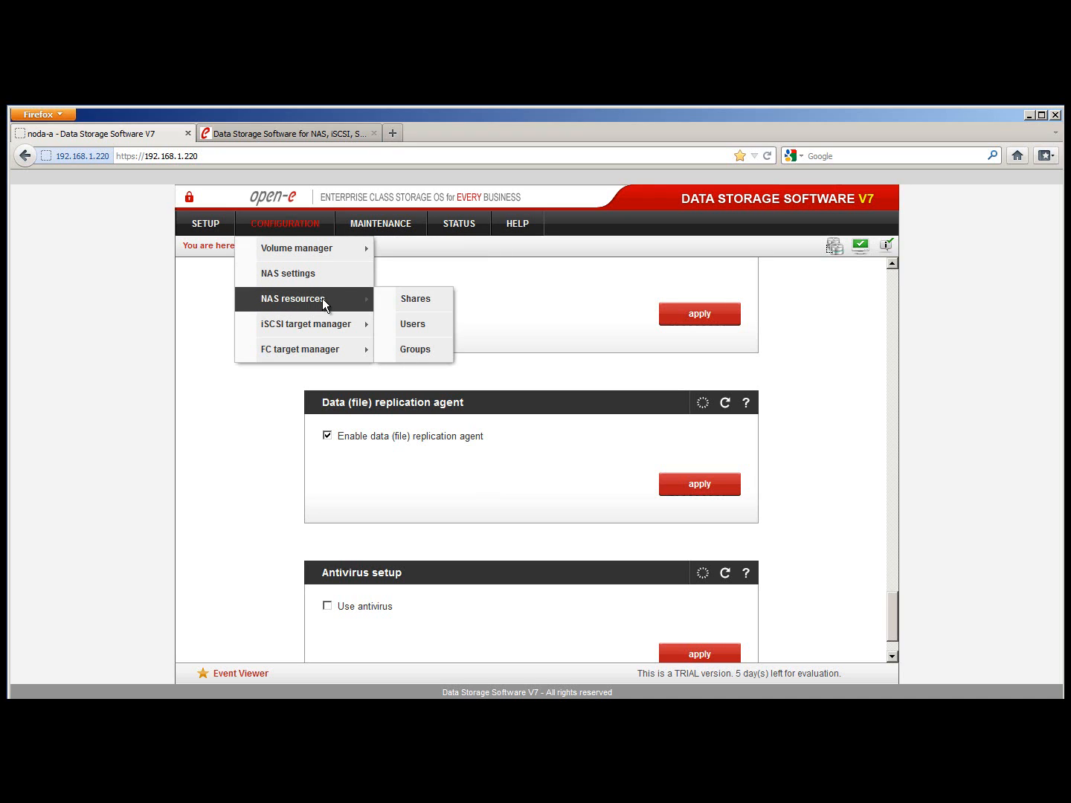
Open the destination share and review its replication settings: enabled, login name test, password and allowed IP
{"action": "left_click", "coordinate": [441, 303]}
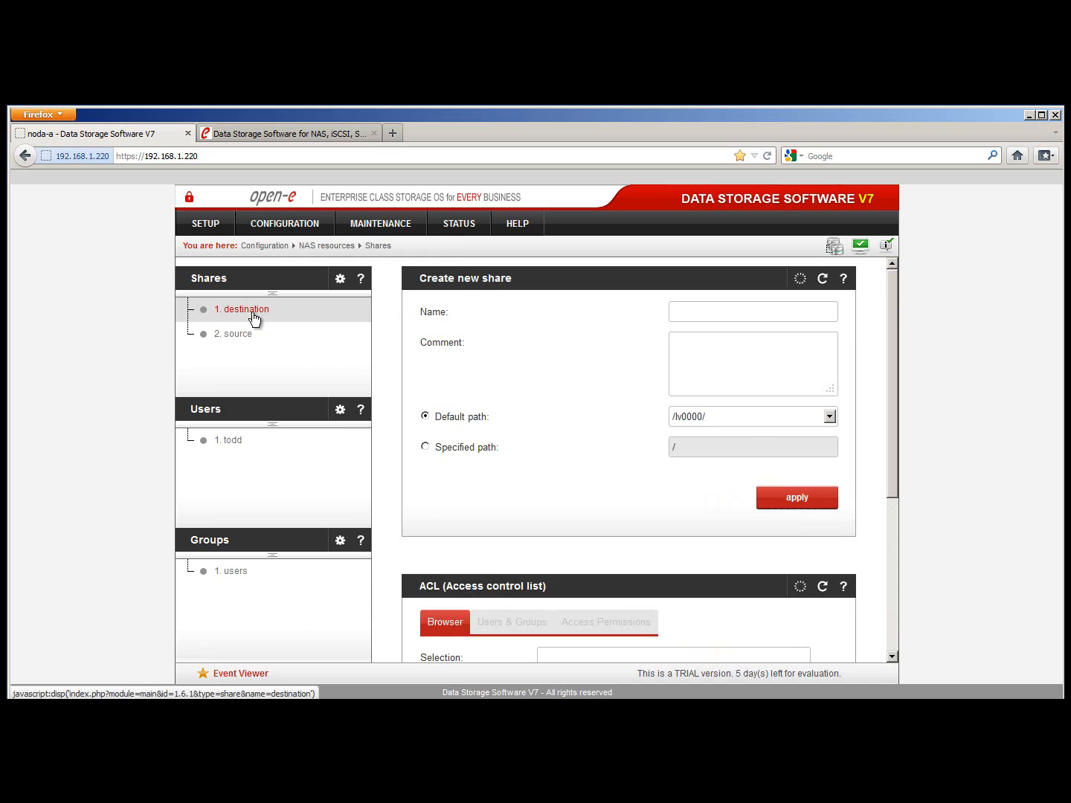
{"action": "left_click", "coordinate": [261, 334]}
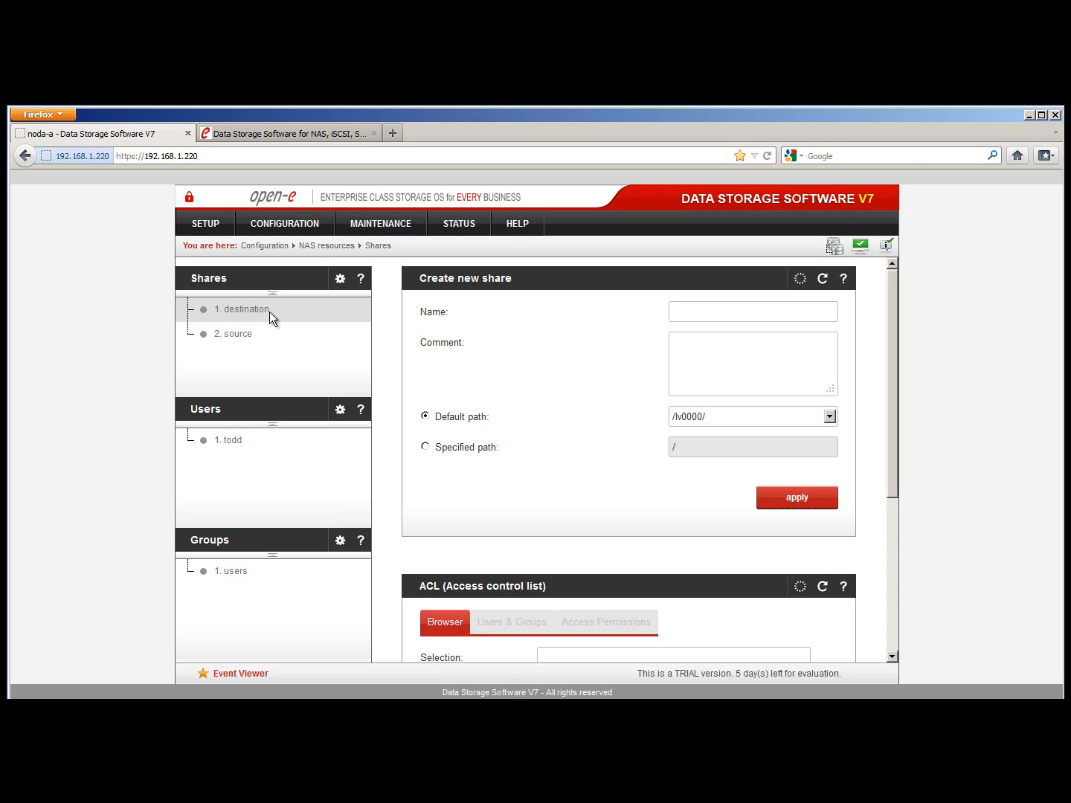
{"action": "left_click", "coordinate": [232, 311]}
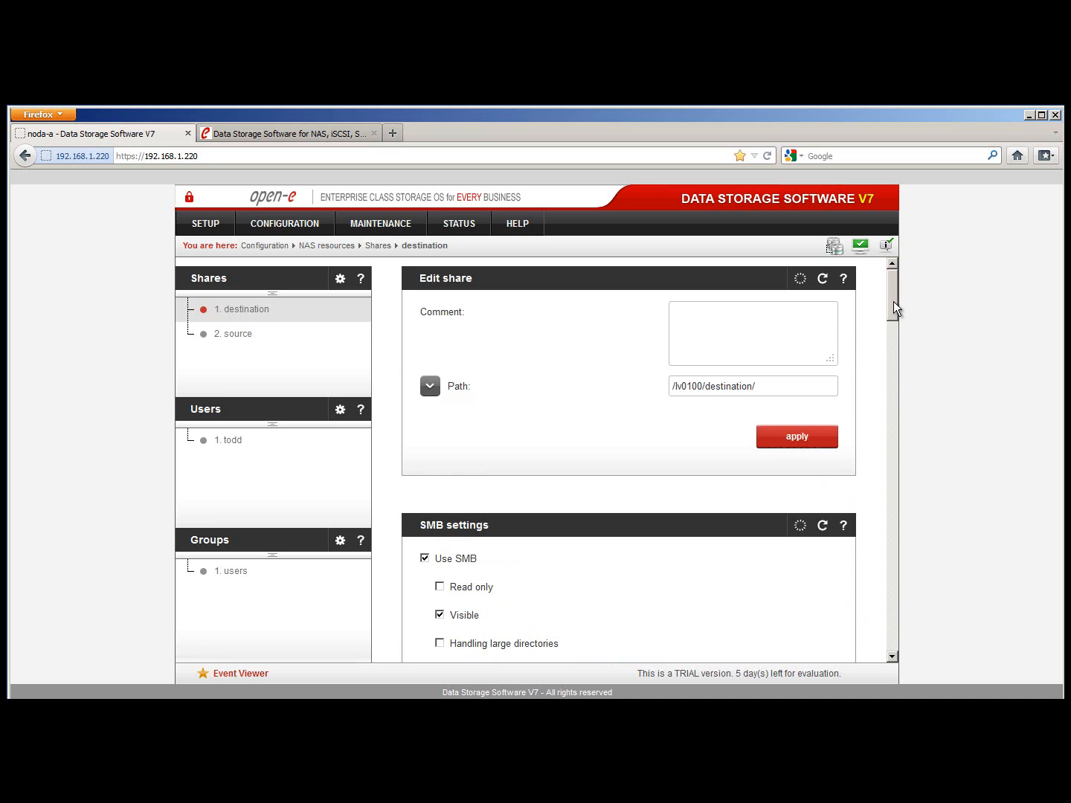
{"action": "left_click_drag", "start_coordinate": [894, 303], "coordinate": [889, 594]}
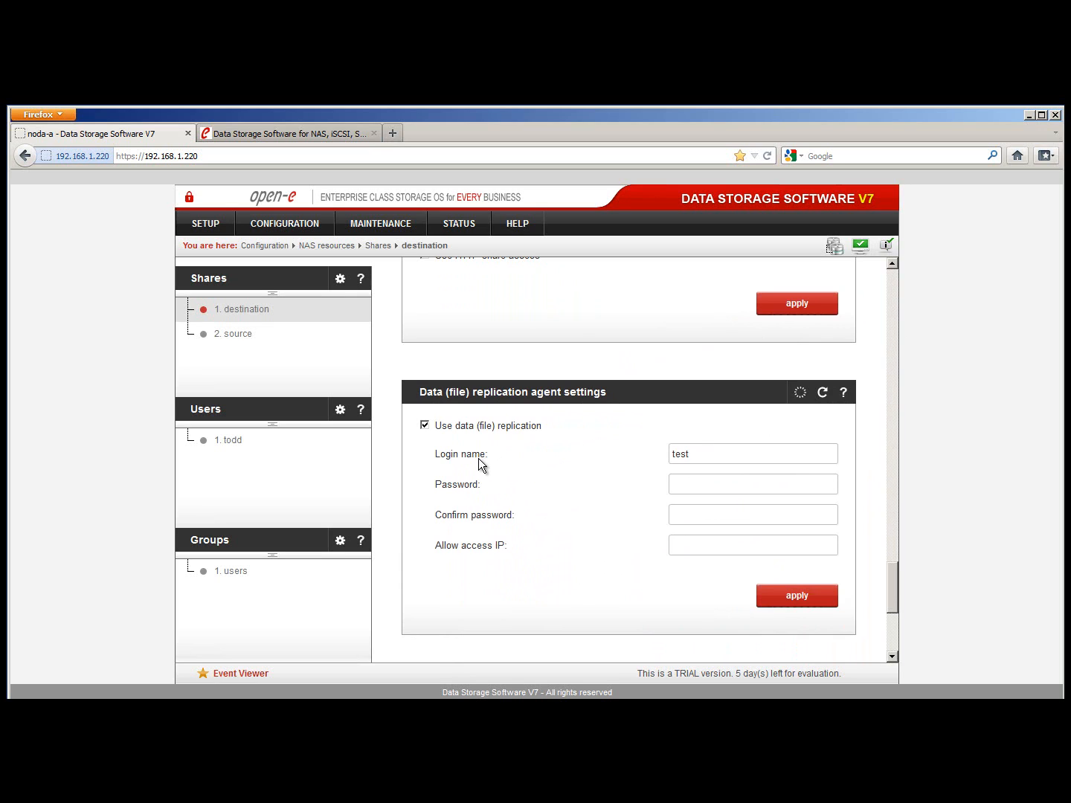
{"action": "left_click", "coordinate": [709, 482]}
{"action": "left_click", "coordinate": [682, 519]}
{"action": "left_click", "coordinate": [688, 548]}
Start a new data replication task named 'test' with source as the share to replicate
{"action": "left_click", "coordinate": [404, 223]}
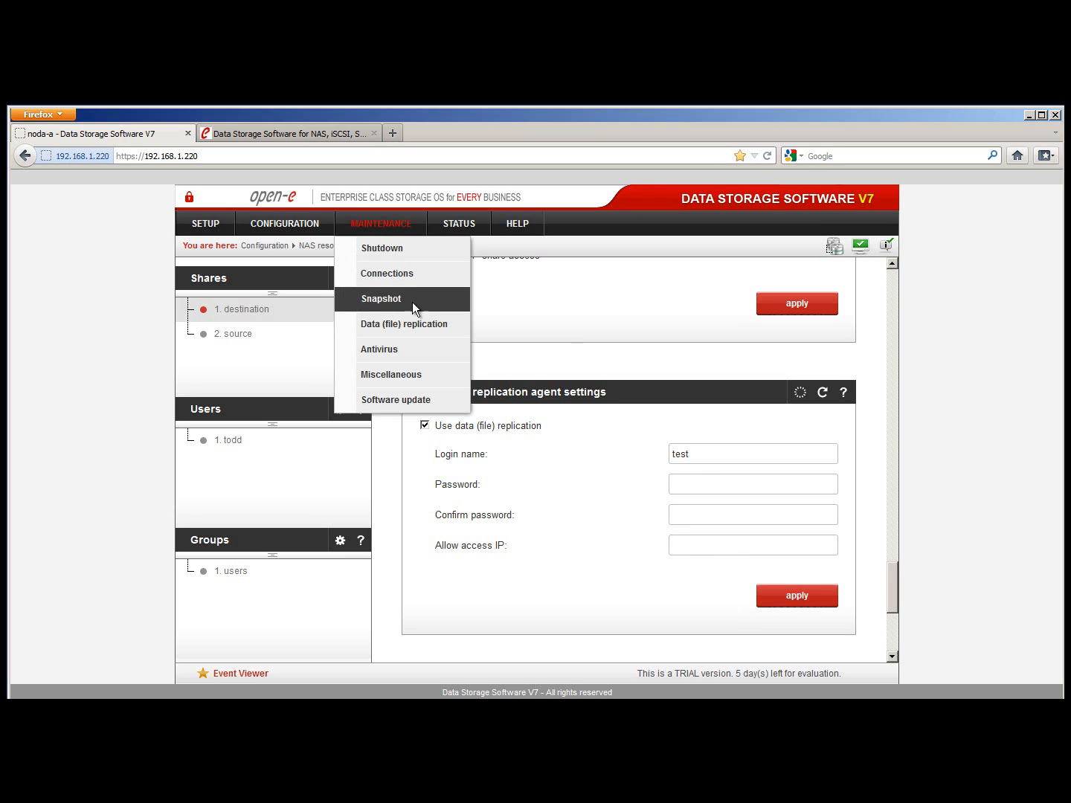
{"action": "left_click", "coordinate": [433, 325]}
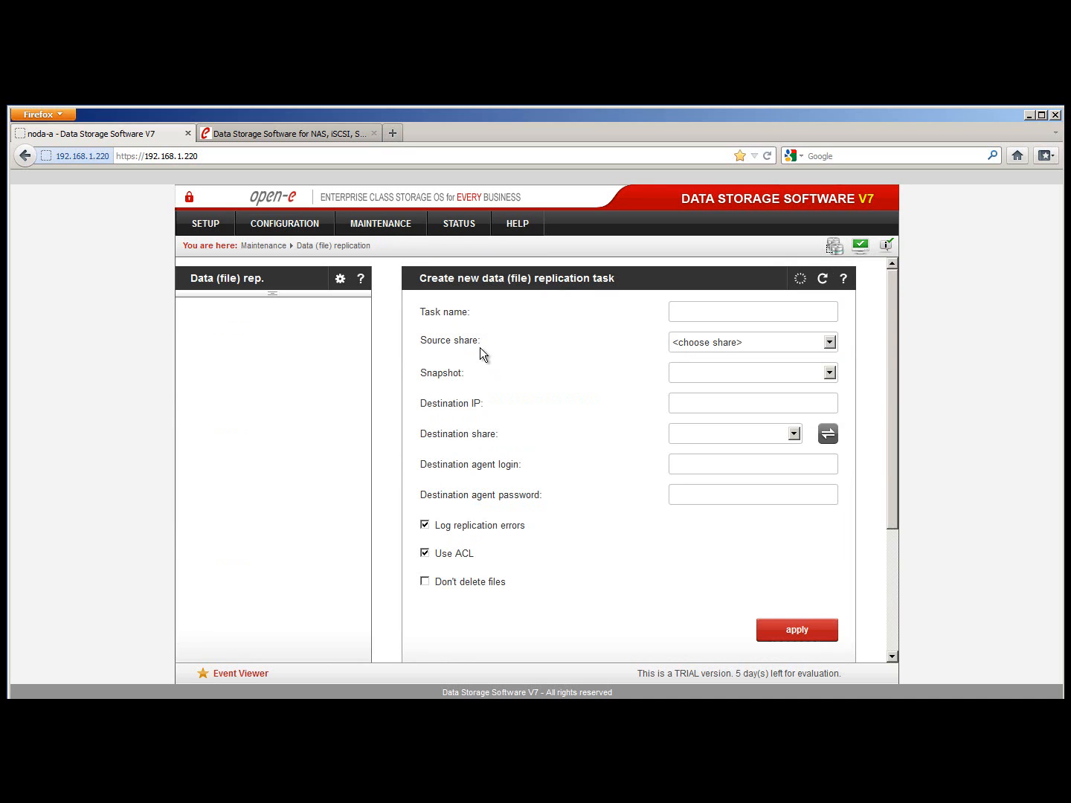
{"action": "left_click", "coordinate": [693, 317]}
{"action": "type", "text": "test"}
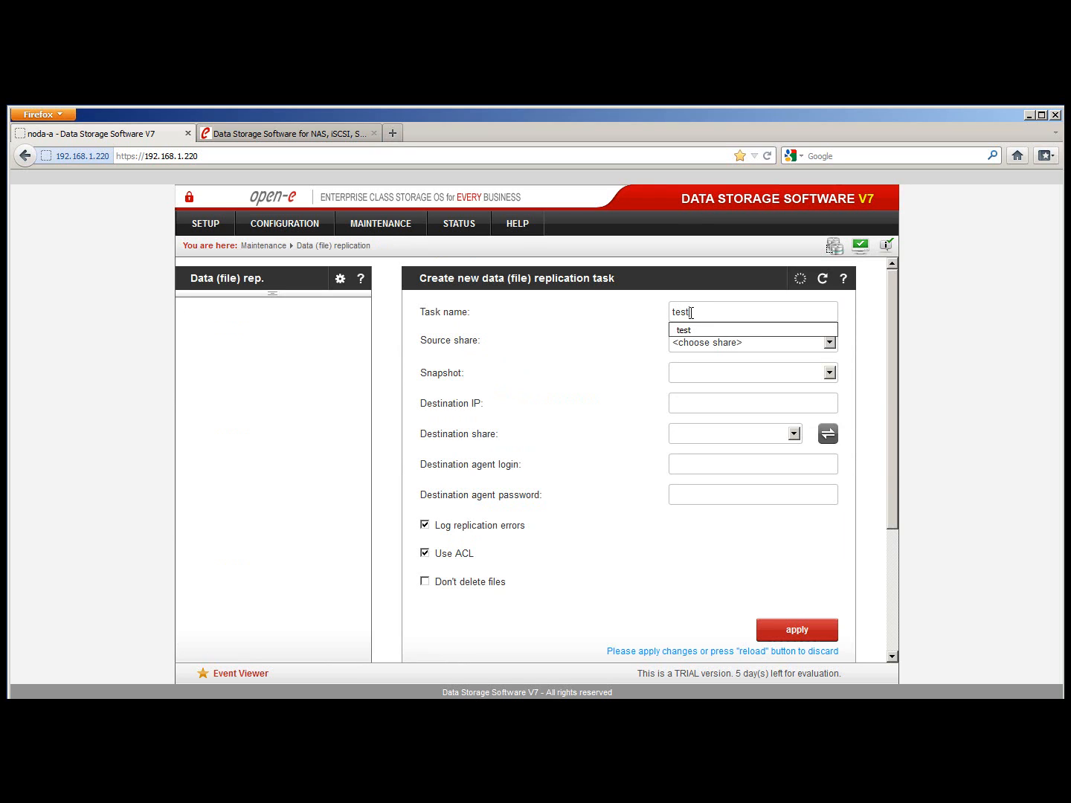
{"action": "left_click", "coordinate": [688, 328]}
{"action": "left_click", "coordinate": [832, 343]}
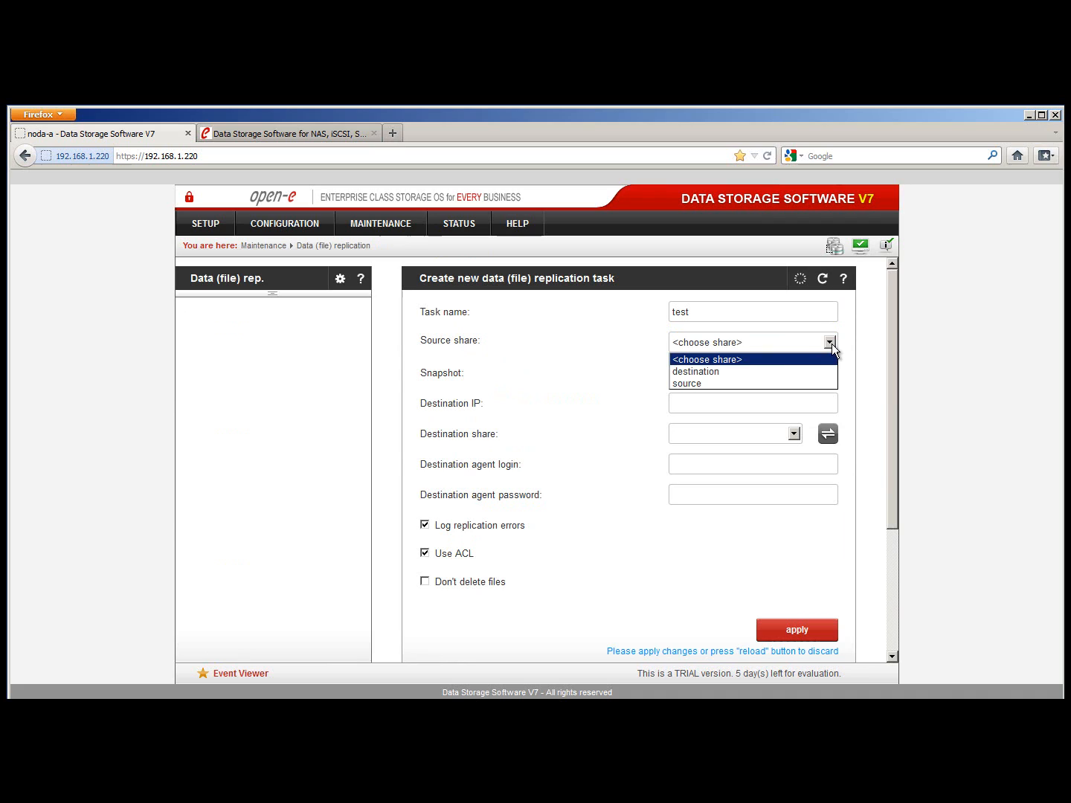
{"action": "left_click", "coordinate": [740, 383]}
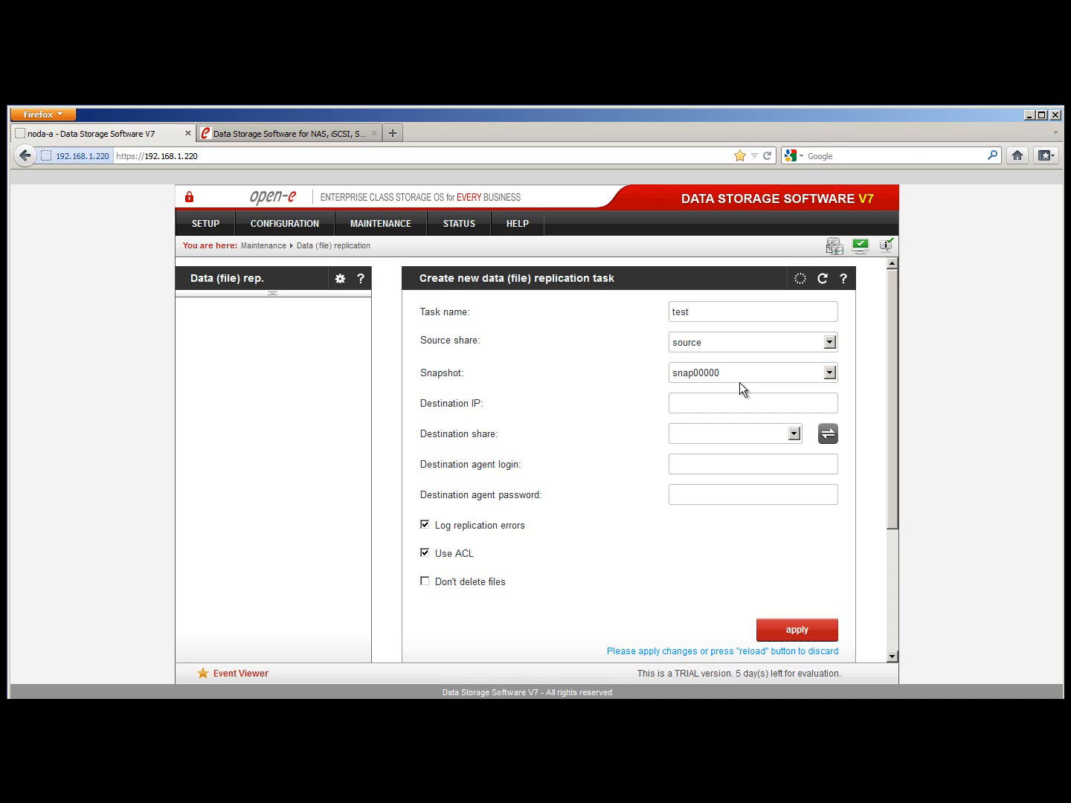
Set destination IP 127.0.0.1, scan it for shares, and choose the destination share
{"action": "left_click", "coordinate": [739, 399]}
{"action": "type", "text": "1"}
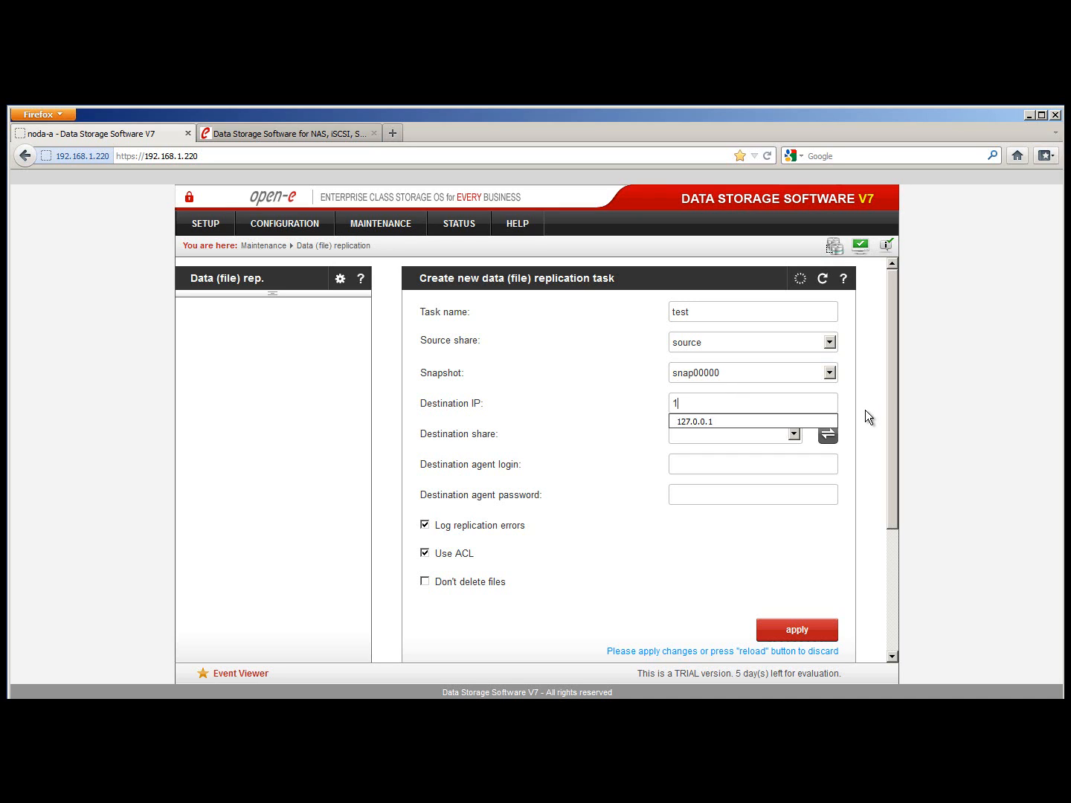
{"action": "type", "text": "27.0.0.1"}
{"action": "left_click", "coordinate": [865, 410]}
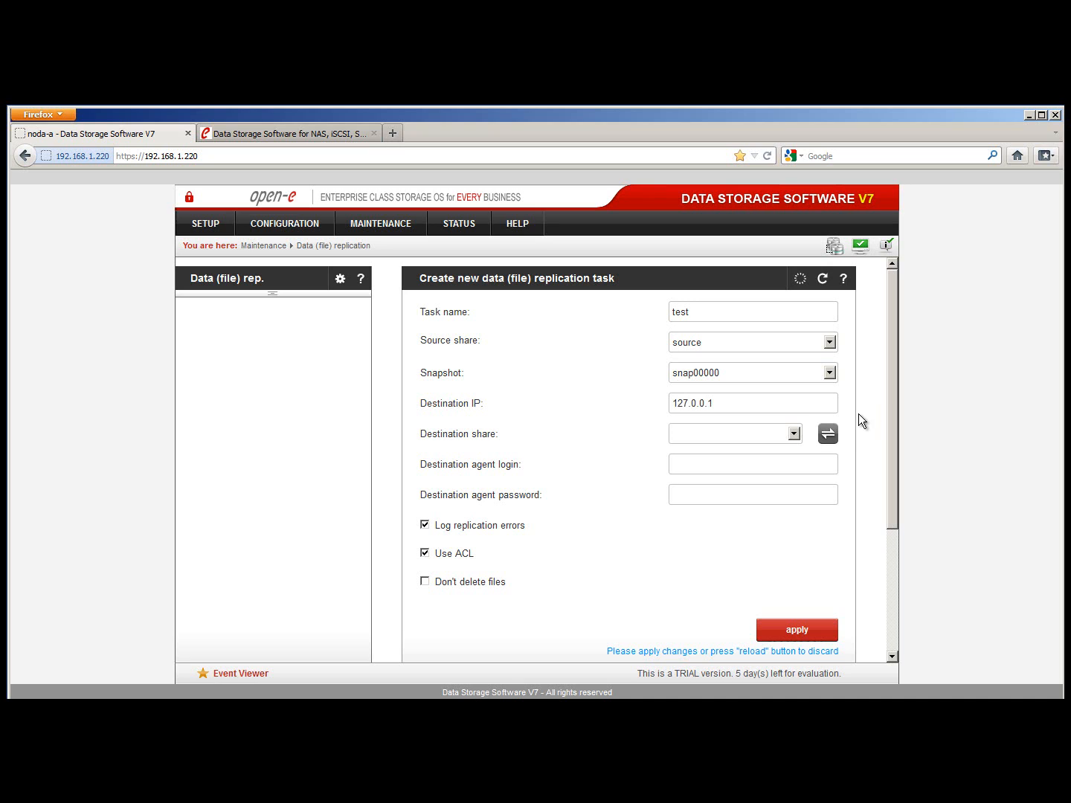
{"action": "left_click", "coordinate": [828, 437]}
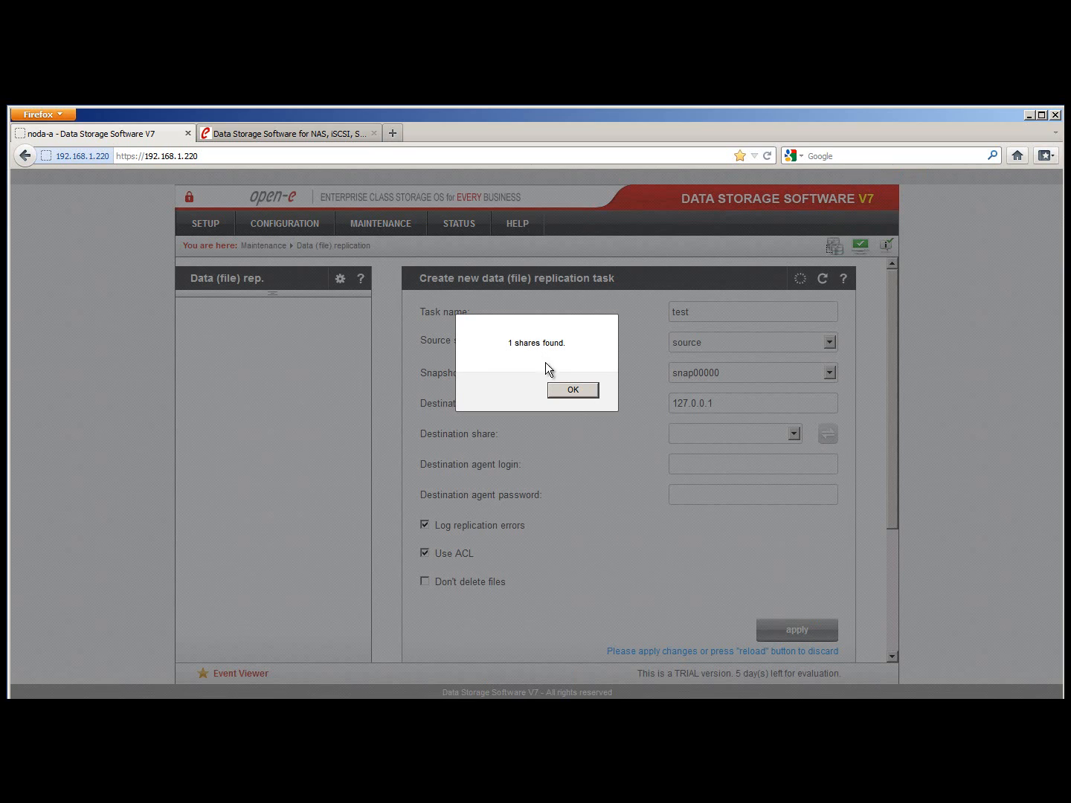
{"action": "left_click", "coordinate": [559, 389]}
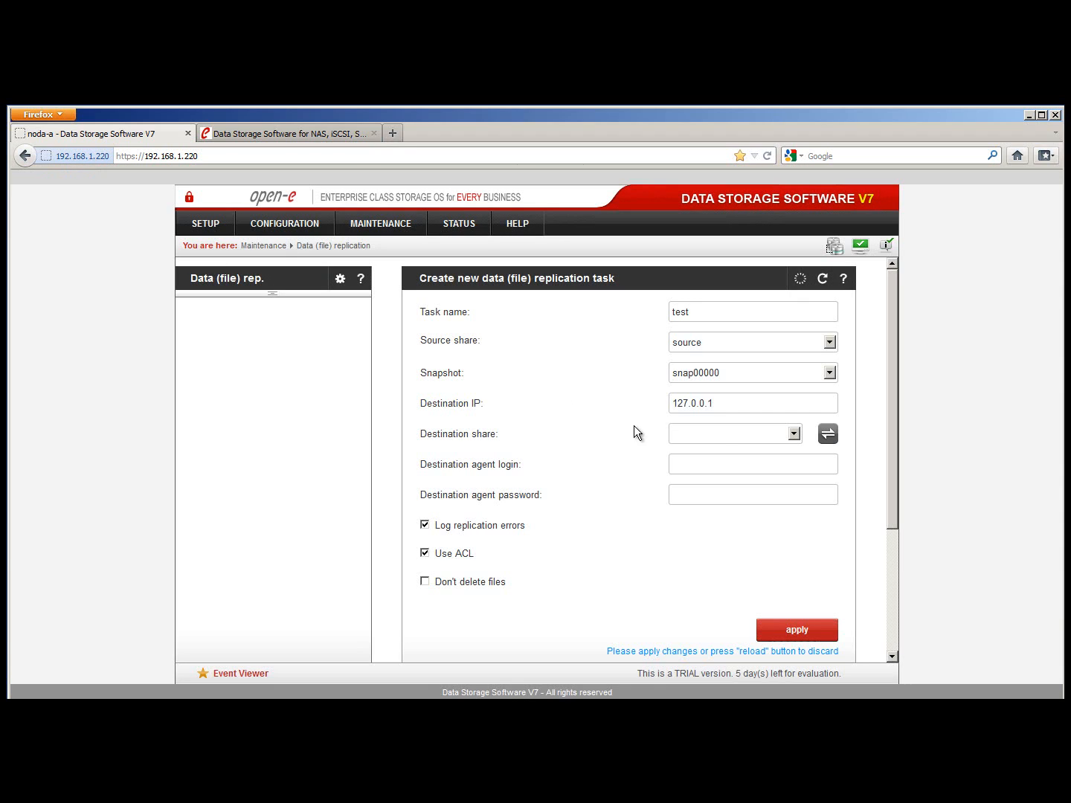
{"action": "left_click", "coordinate": [779, 432]}
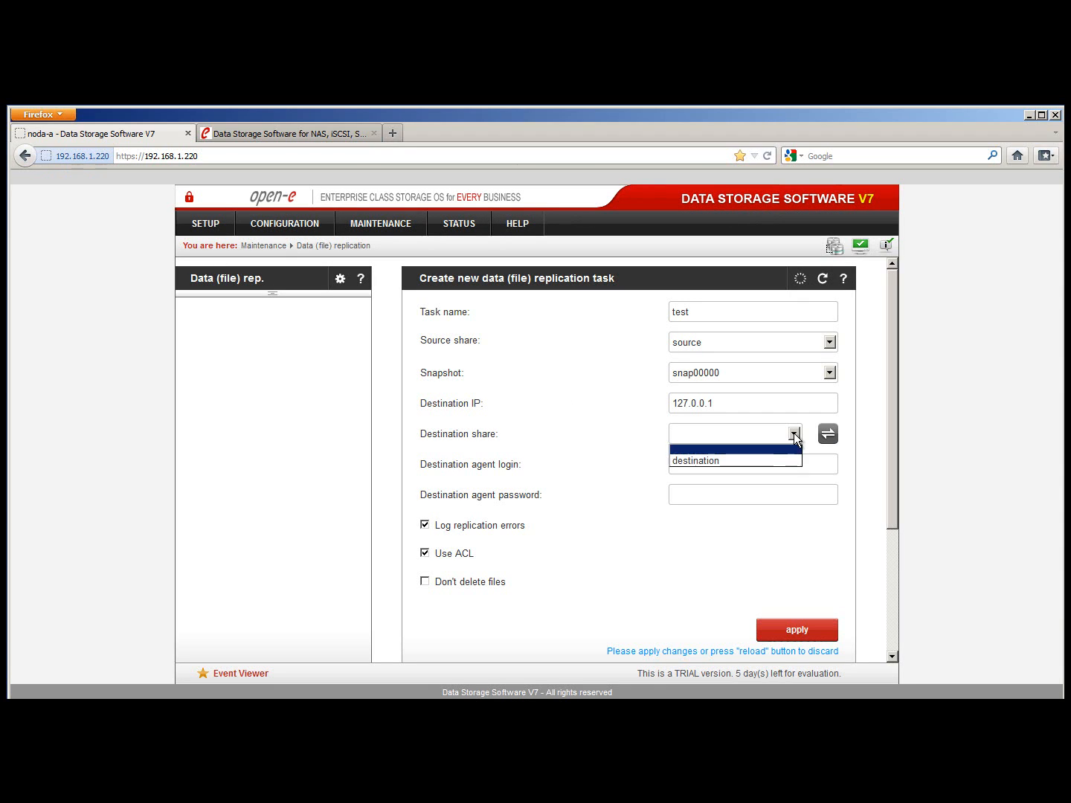
{"action": "left_click", "coordinate": [746, 460]}
Enter the destination agent login and password, turn off ACL, and save the task
{"action": "left_click", "coordinate": [746, 461]}
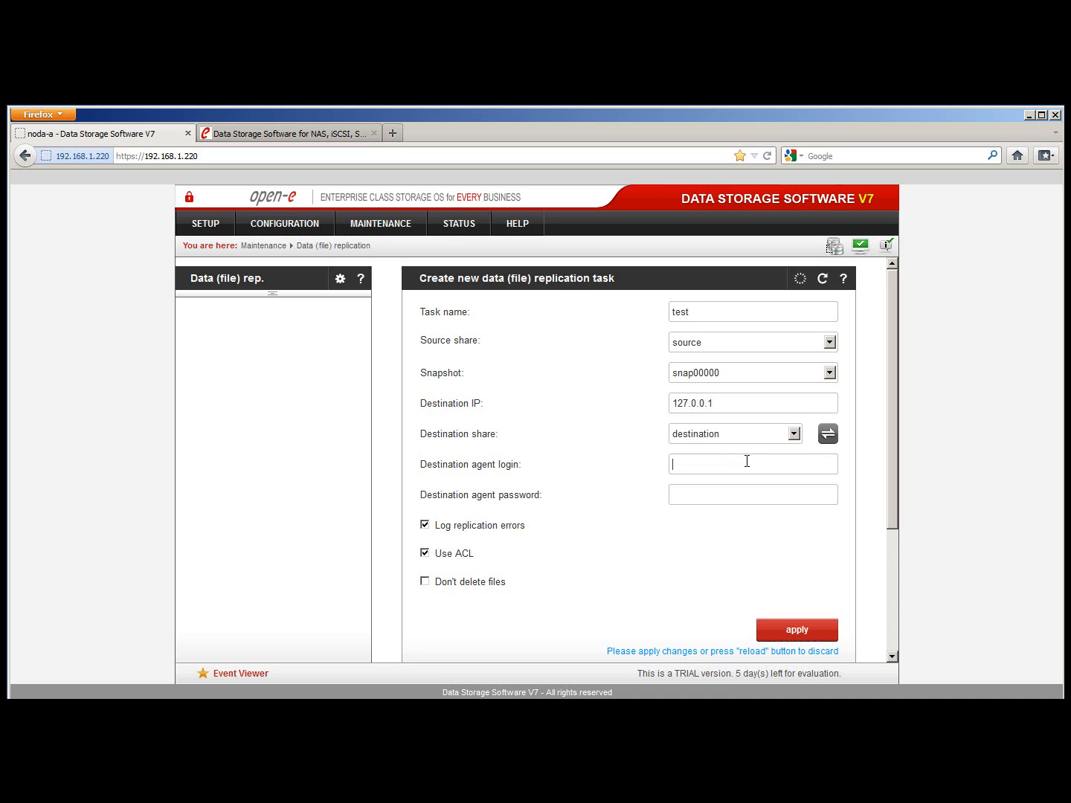
{"action": "type", "text": "test"}
{"action": "left_click", "coordinate": [730, 495]}
{"action": "type", "text": "test"}
{"action": "left_click", "coordinate": [425, 554]}
{"action": "scroll", "coordinate": [769, 607], "scroll_direction": "down", "scroll_amount": 2}
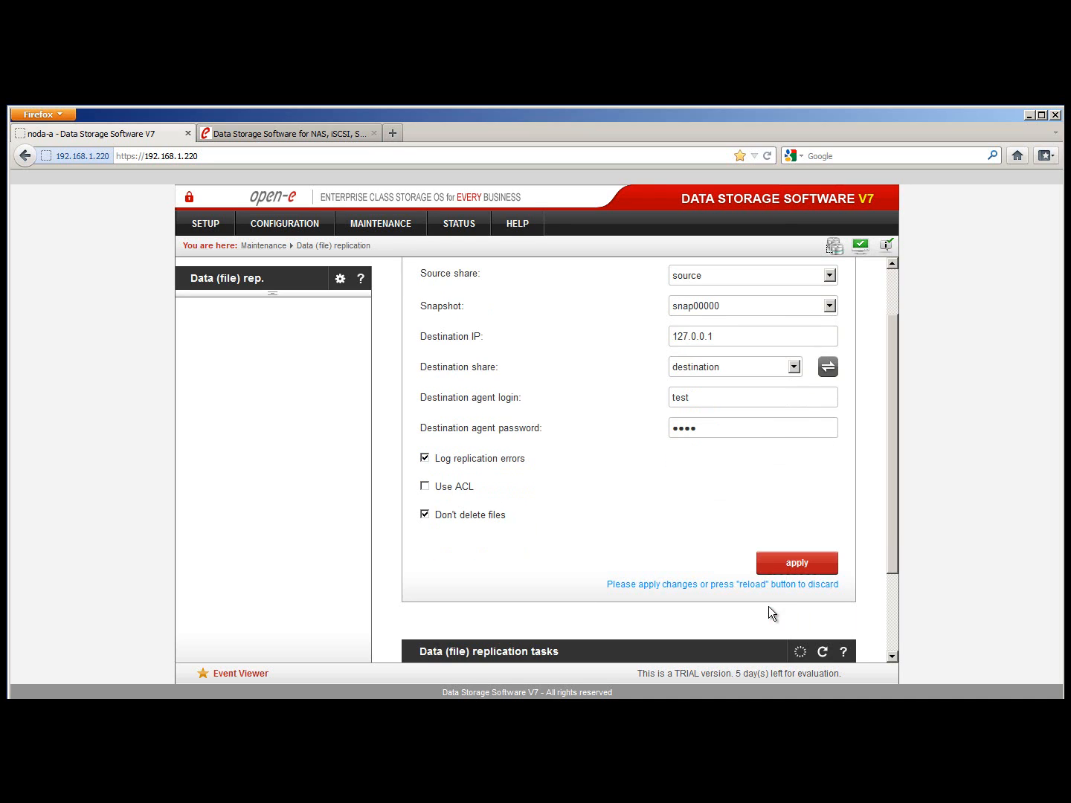
{"action": "left_click", "coordinate": [788, 565]}
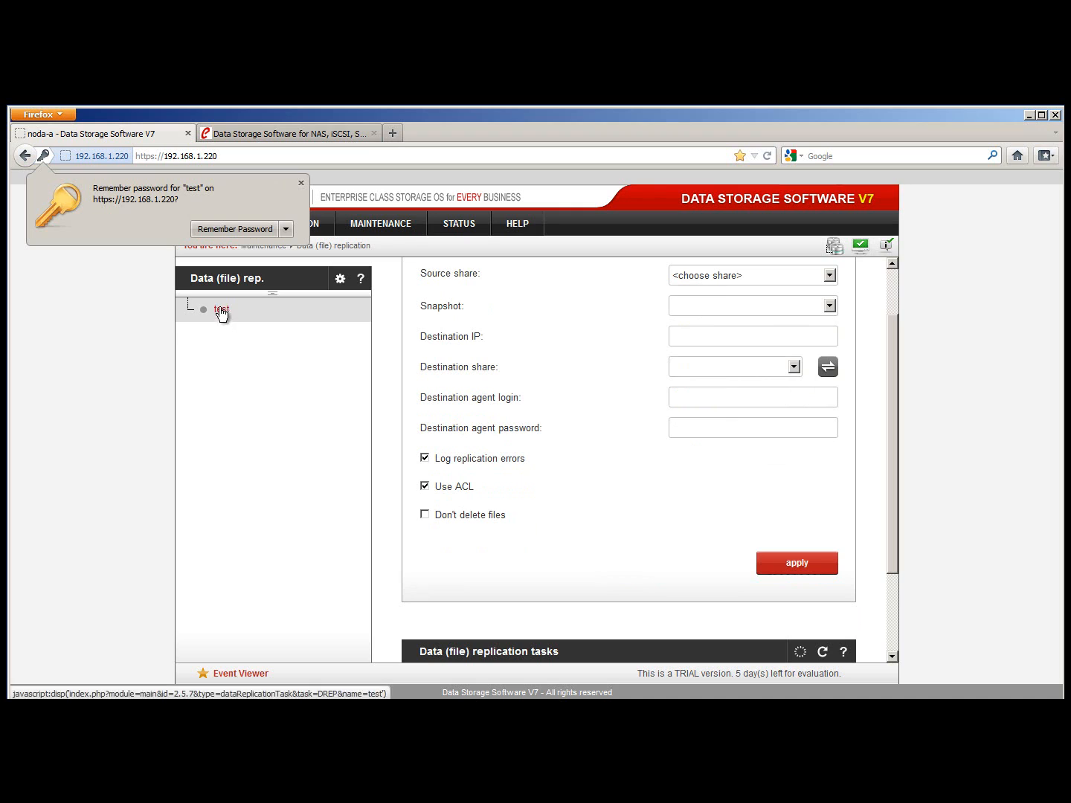
{"action": "left_click", "coordinate": [300, 184]}
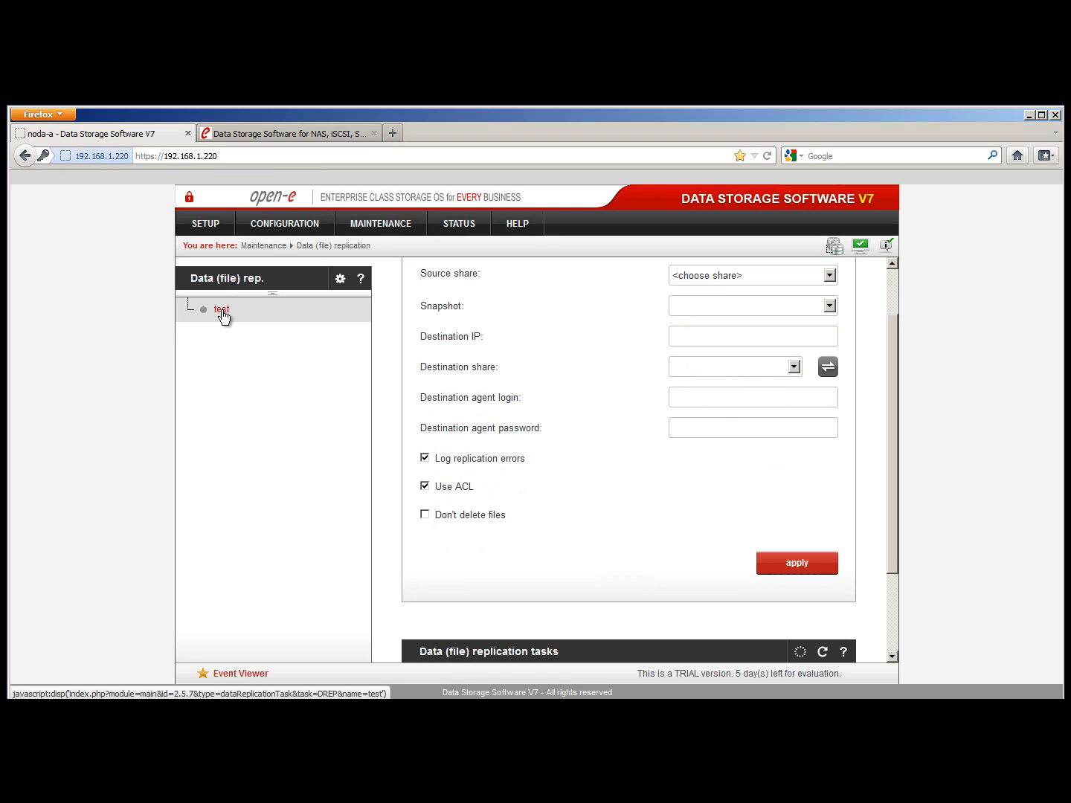
Open task test's details and change its new schedule's timing from Interval to Weekly
{"action": "left_click", "coordinate": [221, 310]}
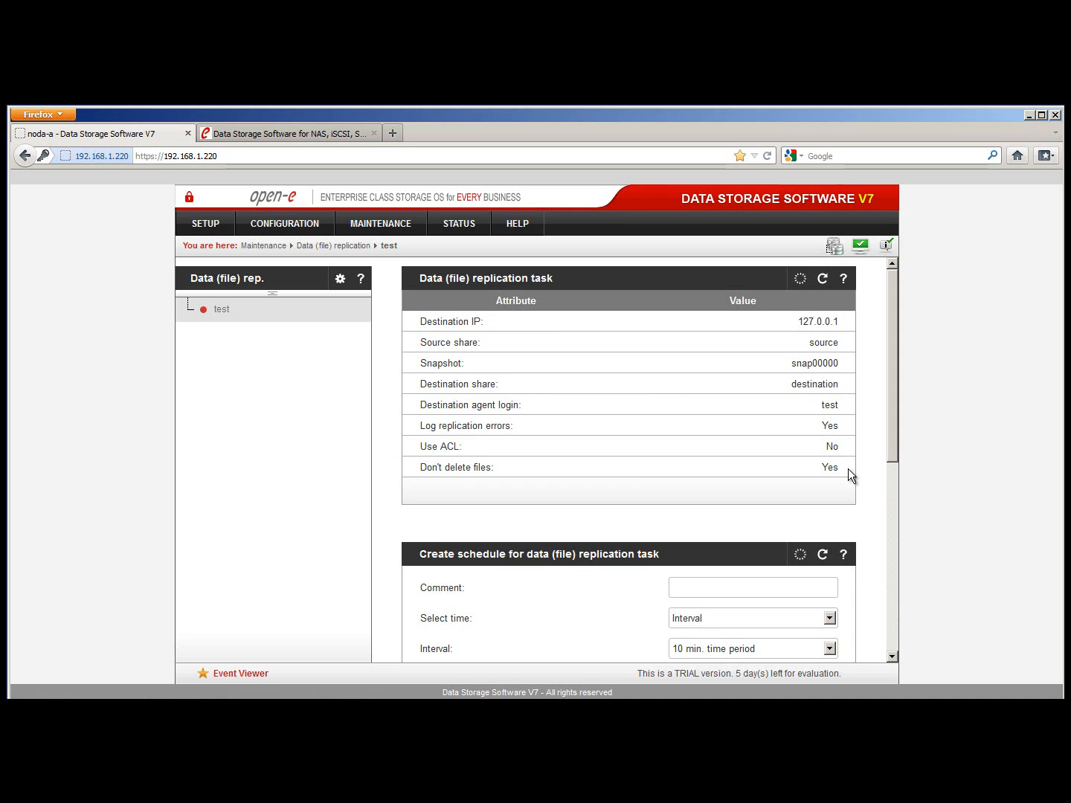
{"action": "scroll", "coordinate": [848, 469], "scroll_direction": "down", "scroll_amount": 5}
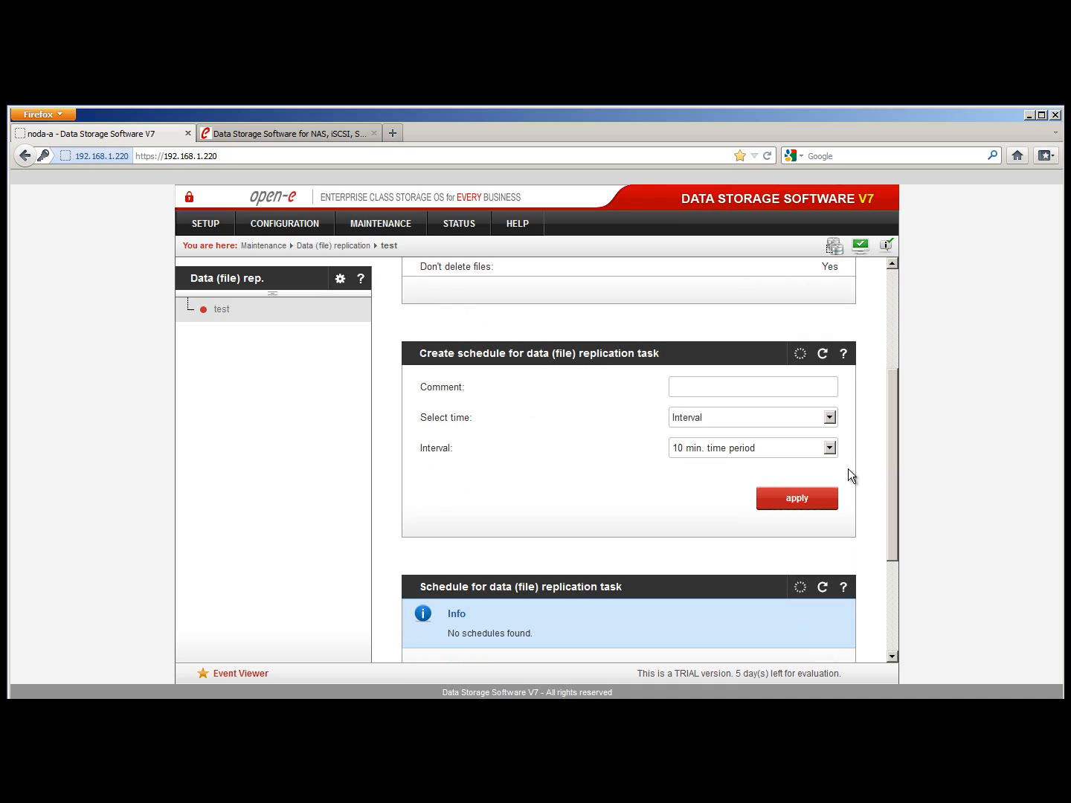
{"action": "left_click", "coordinate": [834, 421]}
{"action": "left_click", "coordinate": [834, 427]}
{"action": "left_click", "coordinate": [830, 449]}
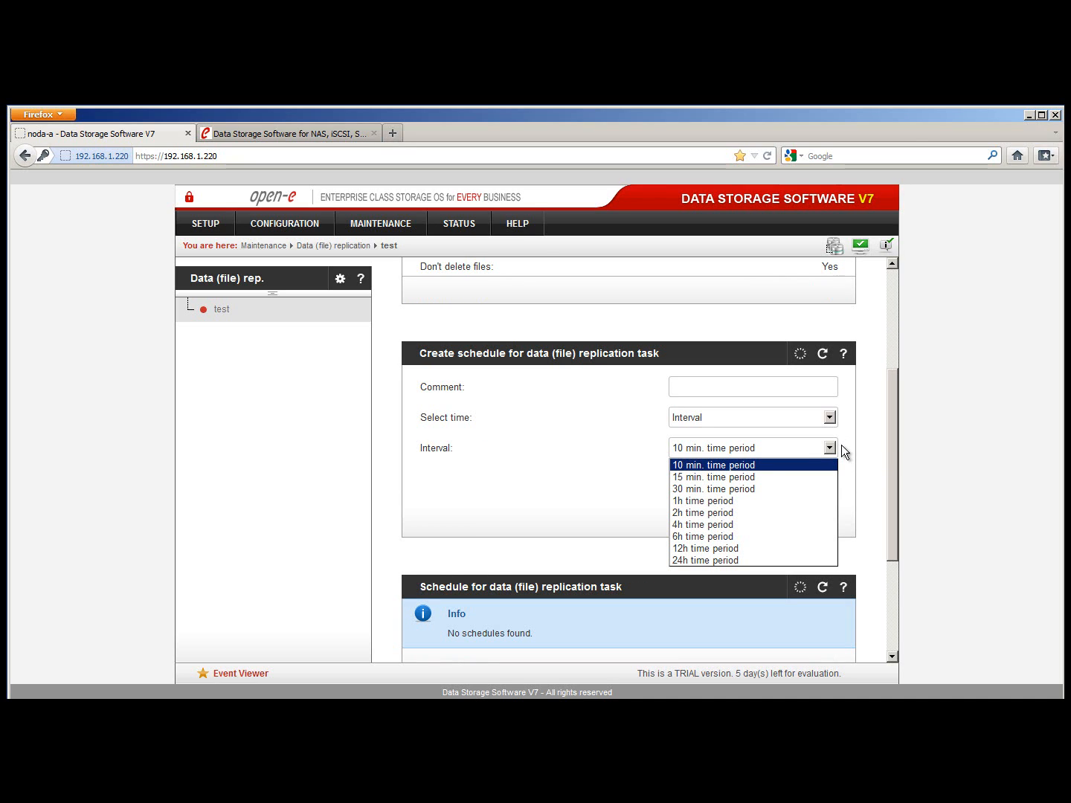
{"action": "left_click", "coordinate": [841, 445]}
{"action": "left_click", "coordinate": [833, 419]}
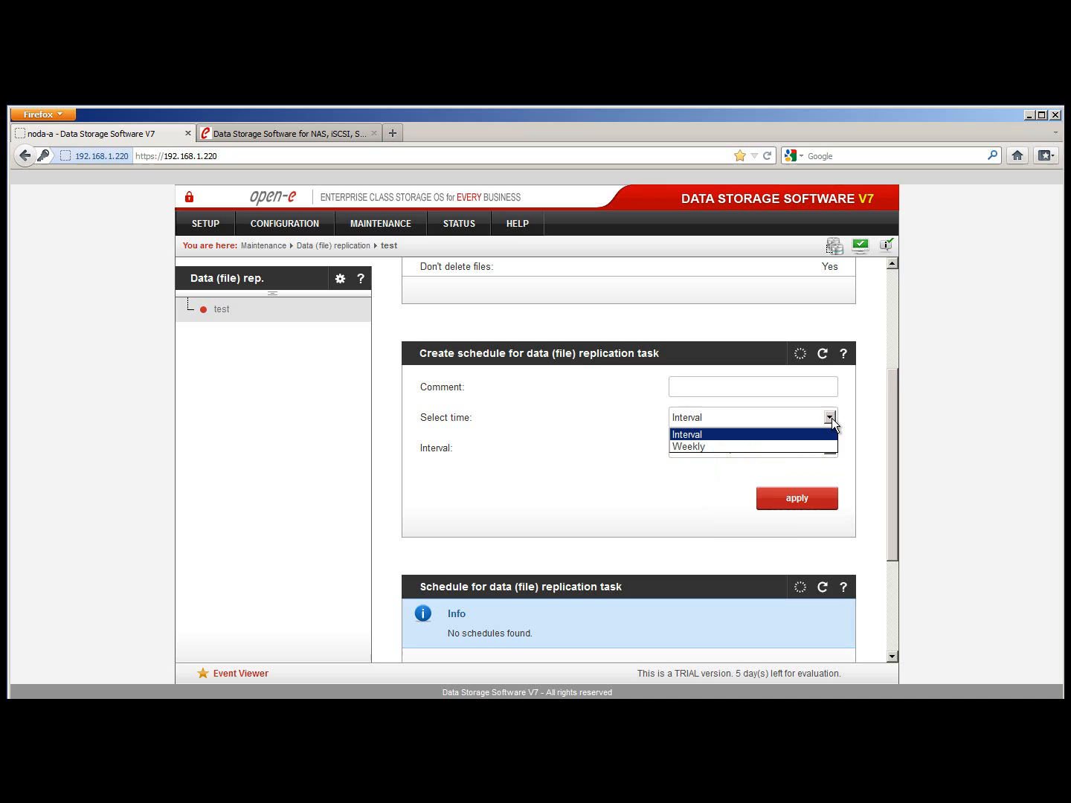
{"action": "left_click", "coordinate": [735, 449]}
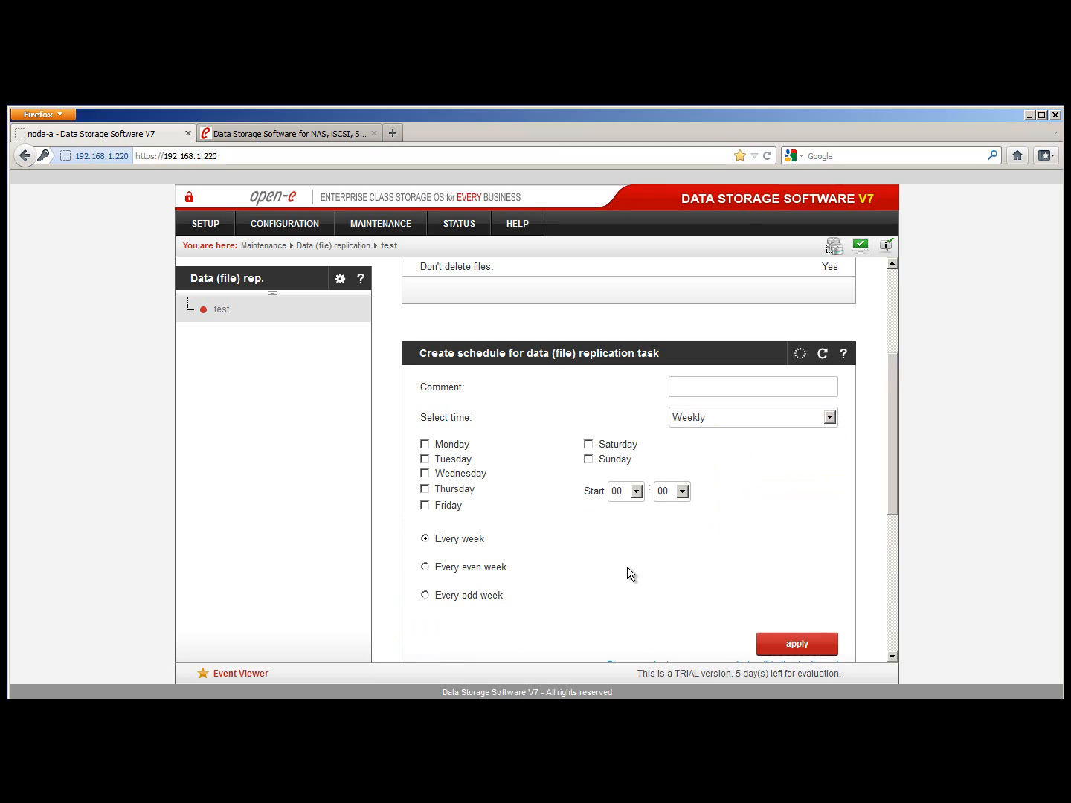
Set task test to run every week on Tuesday at 14:24 and apply the schedule
{"action": "left_click", "coordinate": [424, 459]}
{"action": "left_click", "coordinate": [638, 497]}
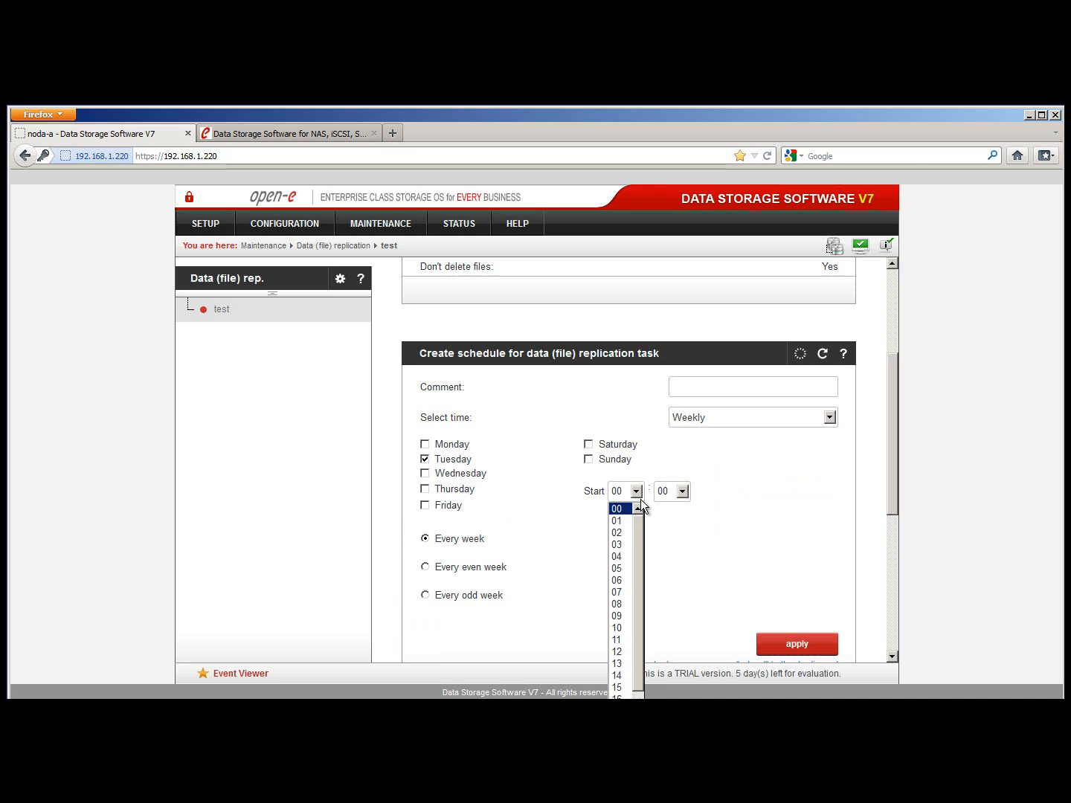
{"action": "left_click", "coordinate": [627, 676]}
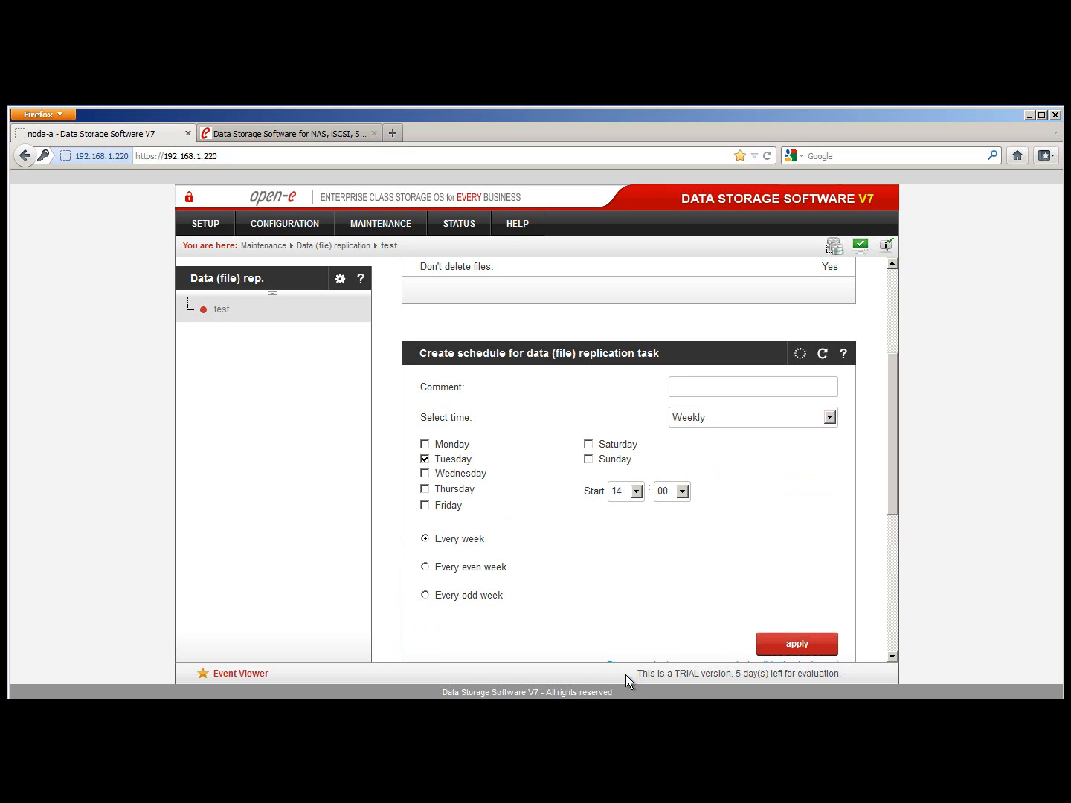
{"action": "left_click", "coordinate": [681, 491]}
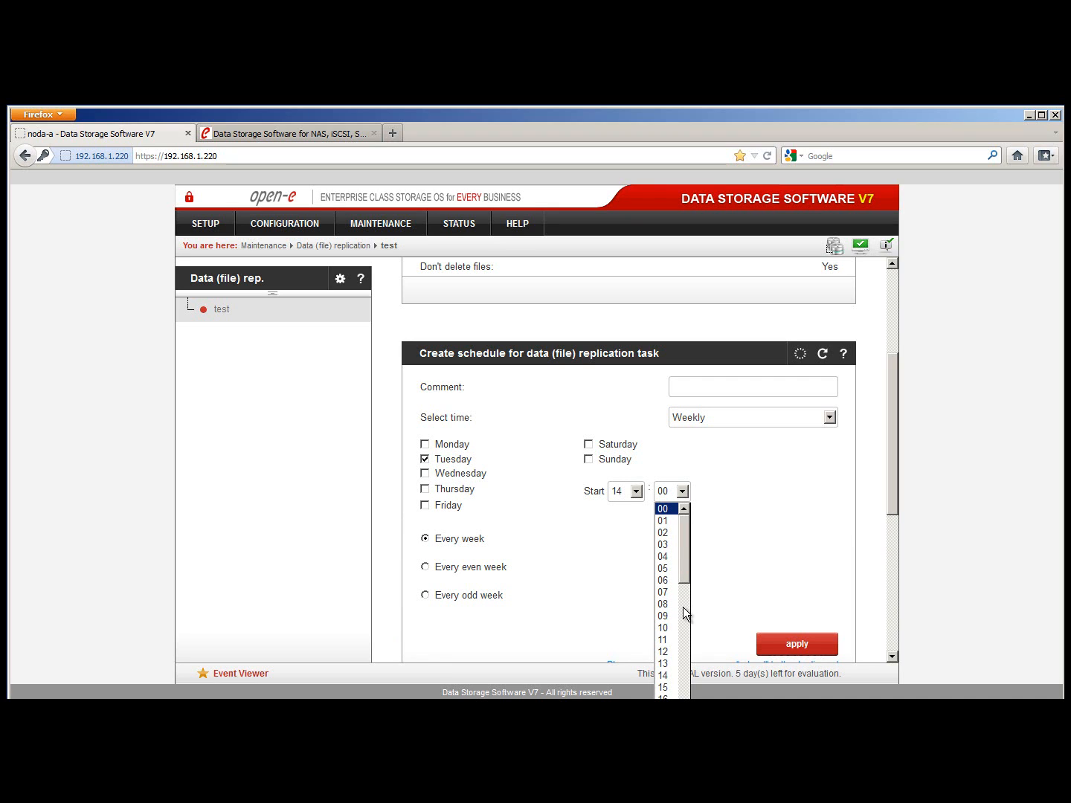
{"action": "left_click_drag", "start_coordinate": [685, 568], "coordinate": [688, 614]}
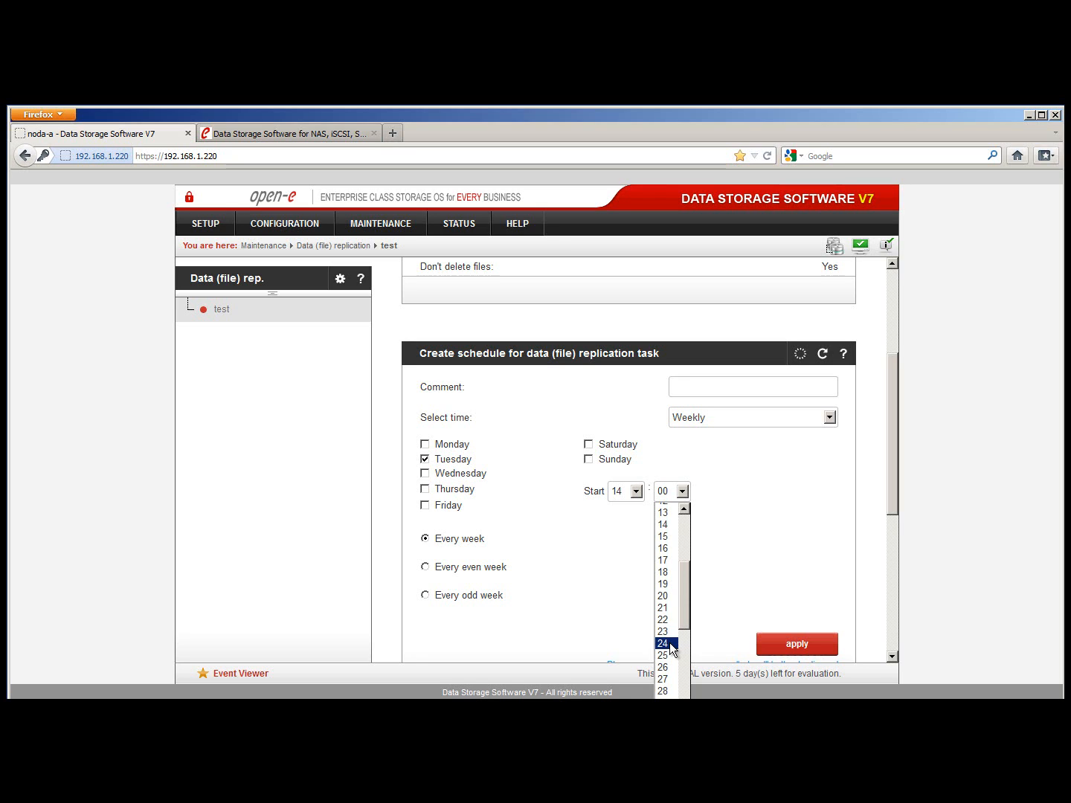
{"action": "left_click", "coordinate": [671, 644]}
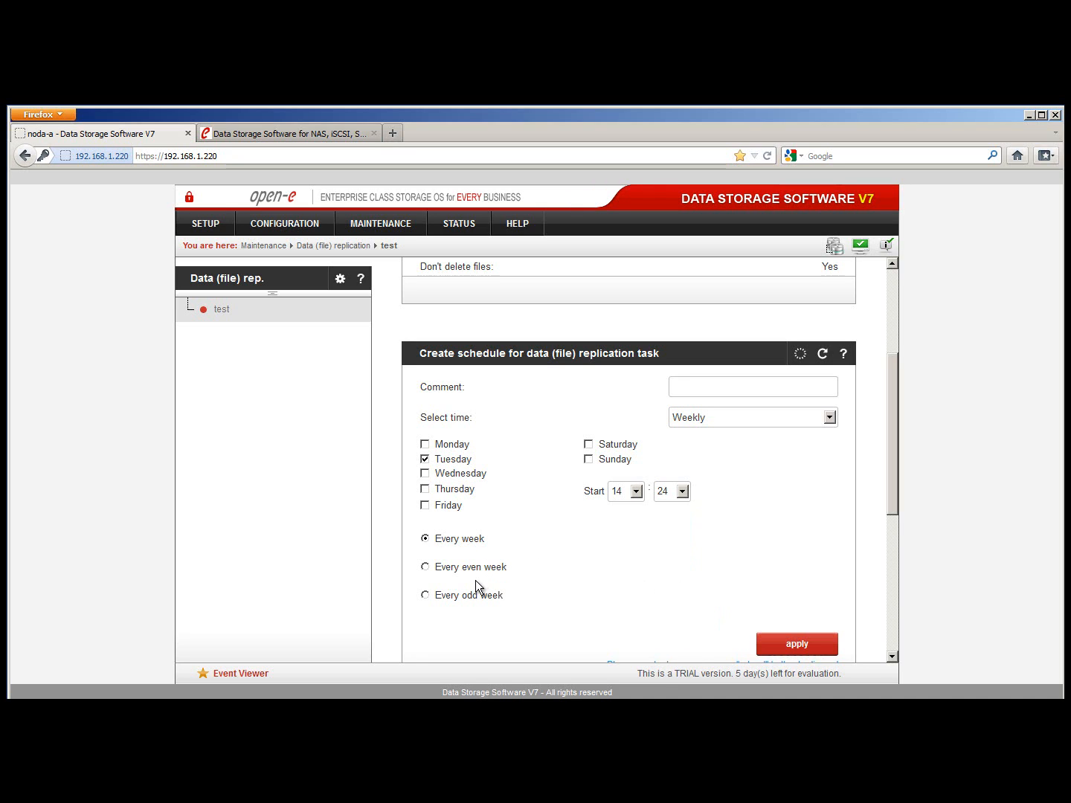
{"action": "left_click", "coordinate": [780, 645]}
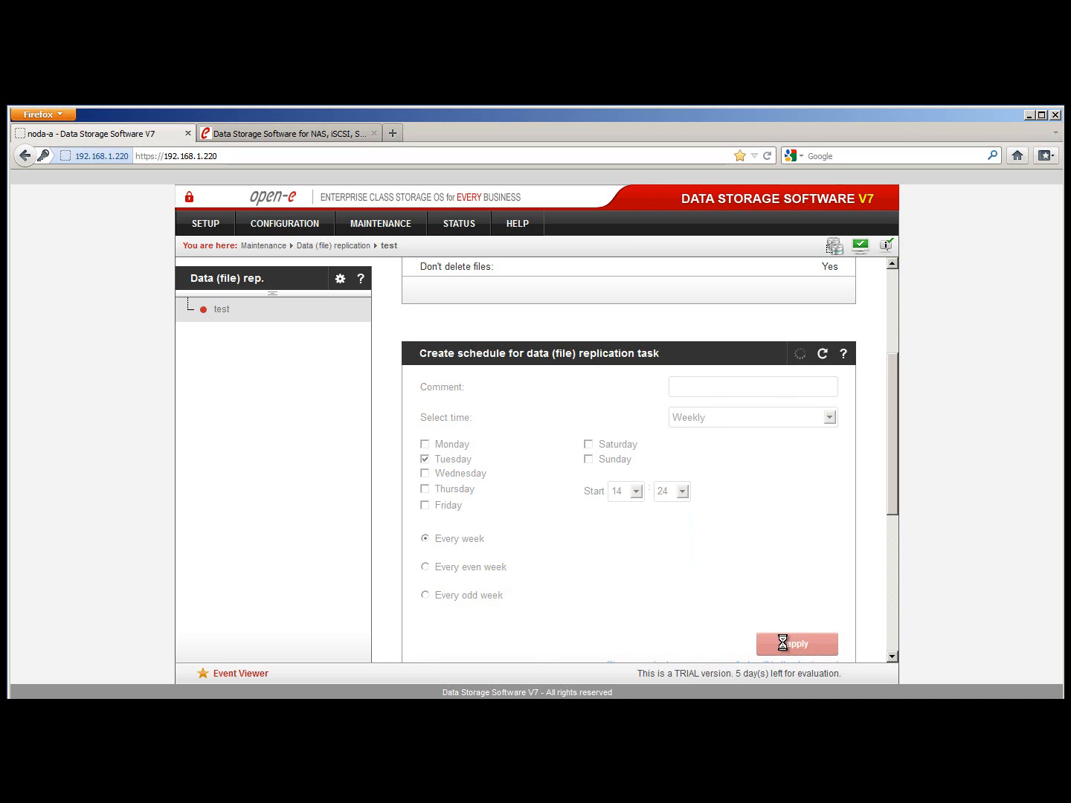
{"action": "scroll", "coordinate": [786, 577], "scroll_direction": "down", "scroll_amount": 1}
{"action": "scroll", "coordinate": [785, 572], "scroll_direction": "down", "scroll_amount": 3}
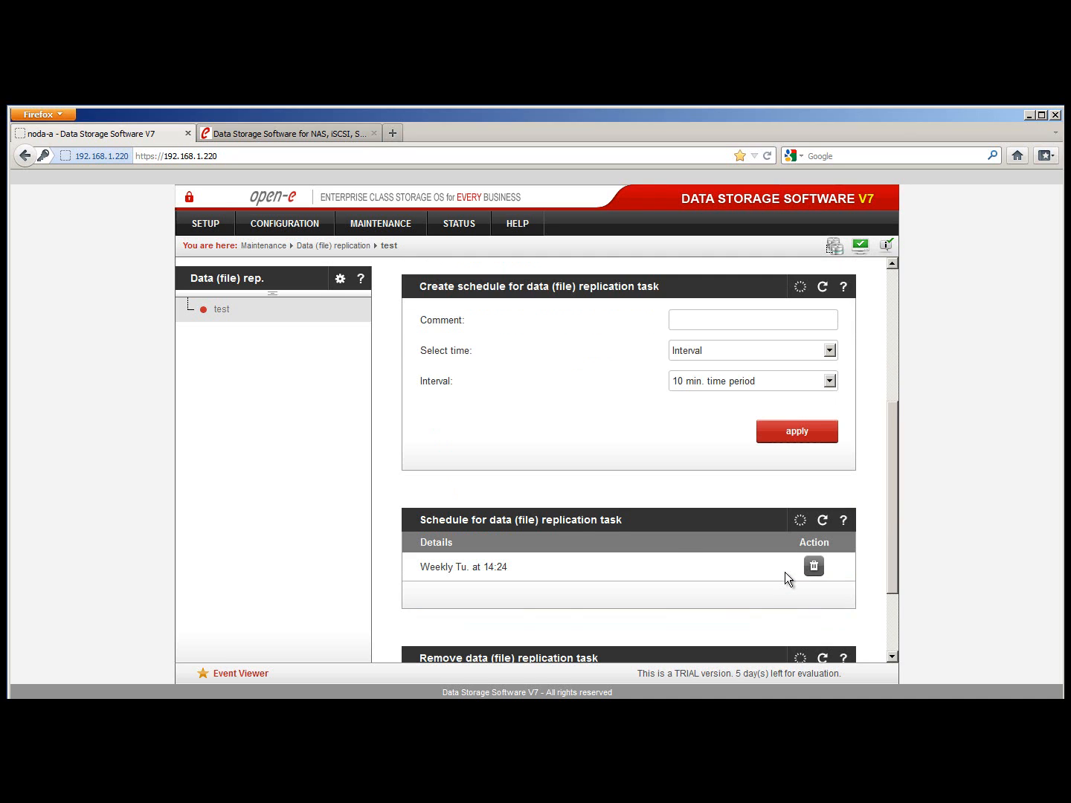
{"action": "scroll", "coordinate": [784, 572], "scroll_direction": "down", "scroll_amount": 1}
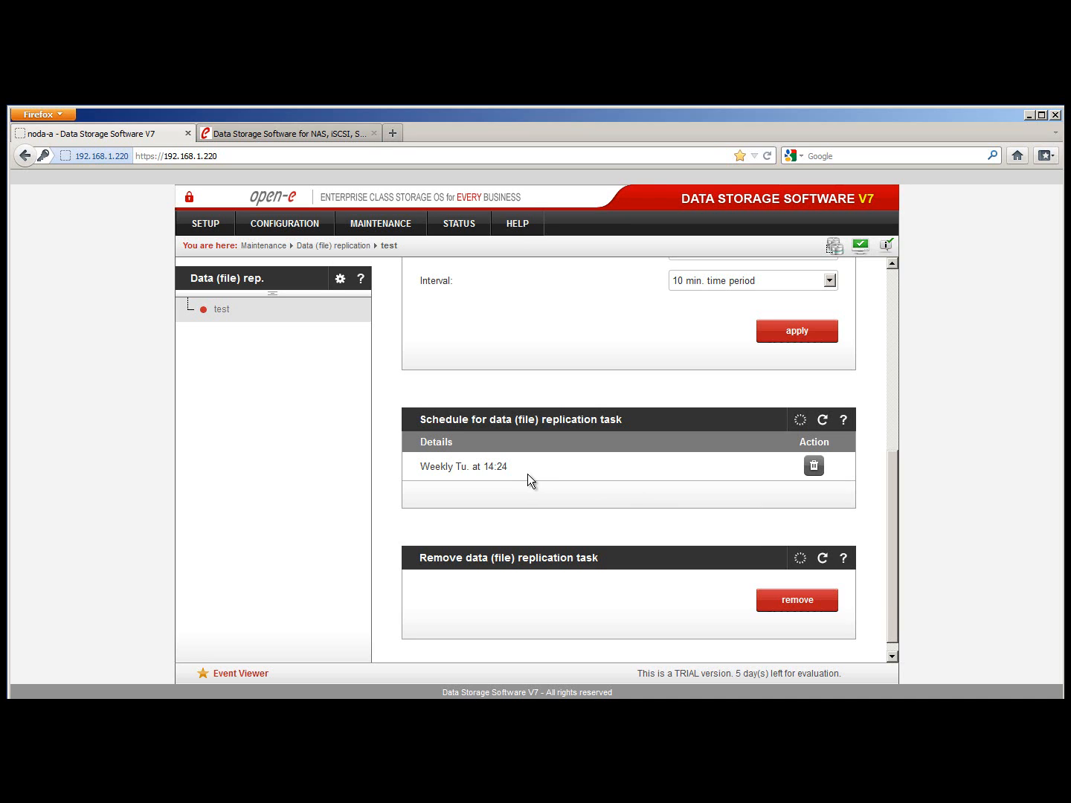
{"action": "scroll", "coordinate": [531, 474], "scroll_direction": "up", "scroll_amount": 3}
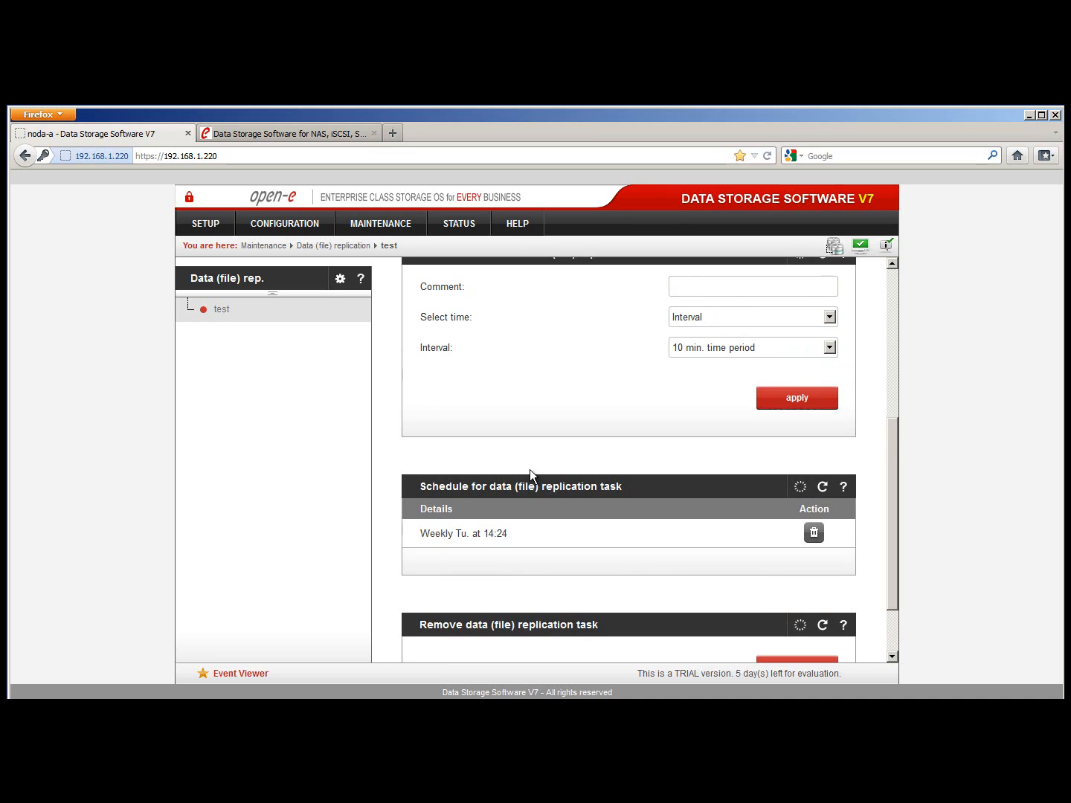
{"action": "scroll", "coordinate": [530, 477], "scroll_direction": "up", "scroll_amount": 3}
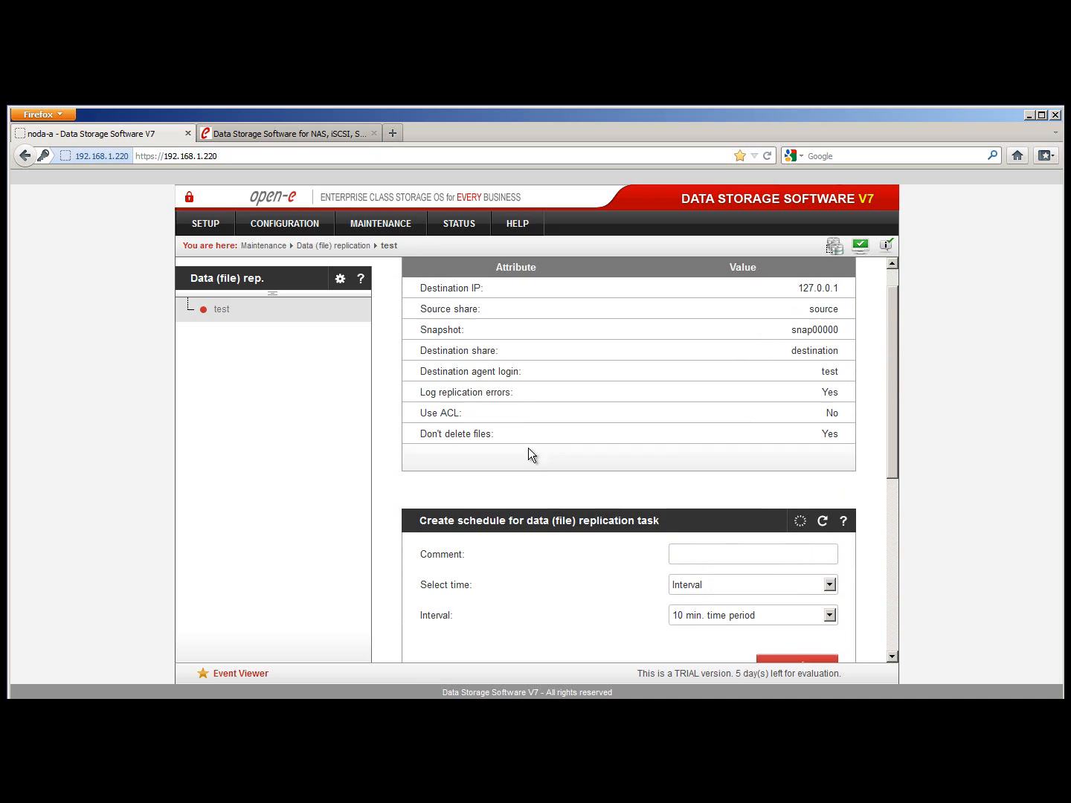
View the Tasks status page and check the latest test replication's statistics in the log
{"action": "left_click", "coordinate": [470, 224]}
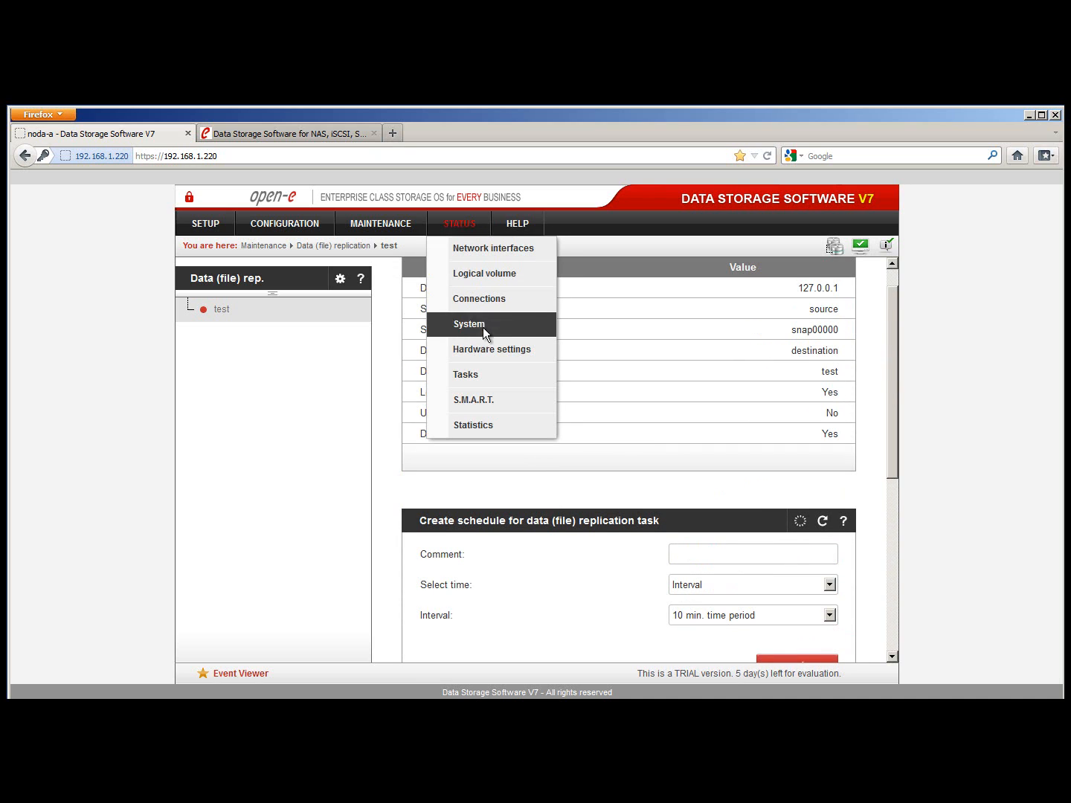
{"action": "left_click", "coordinate": [487, 372]}
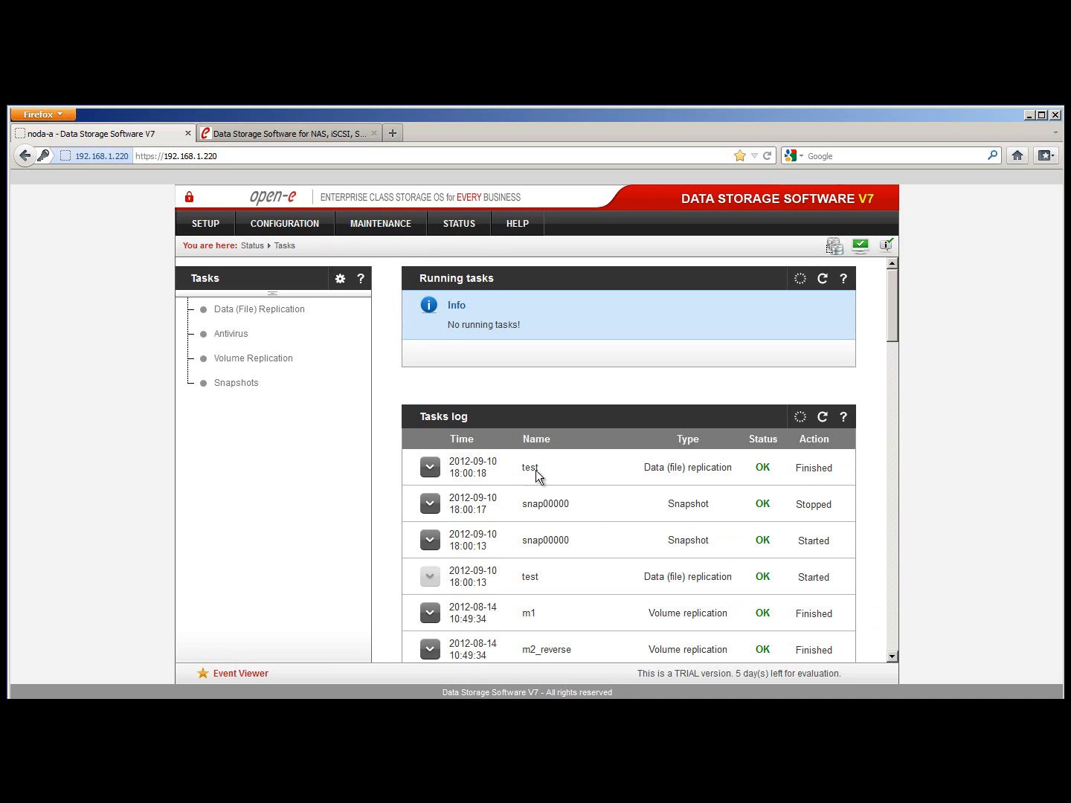
{"action": "left_click", "coordinate": [429, 470]}
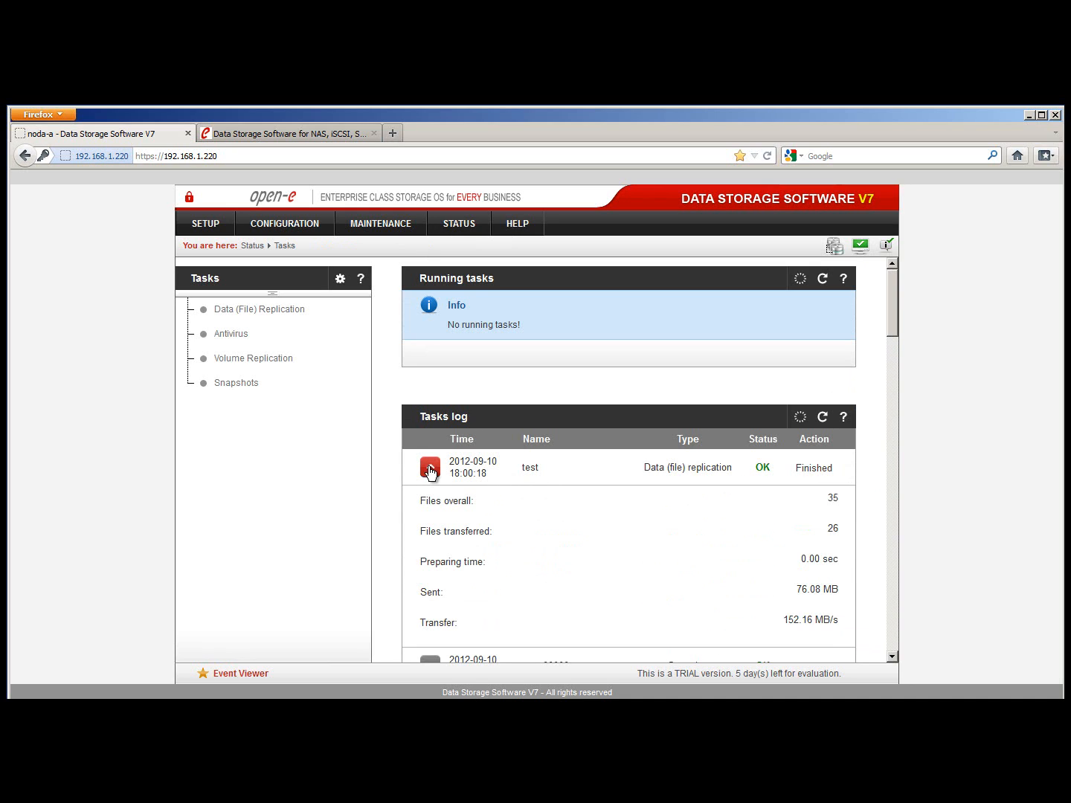
{"action": "left_click", "coordinate": [429, 470]}
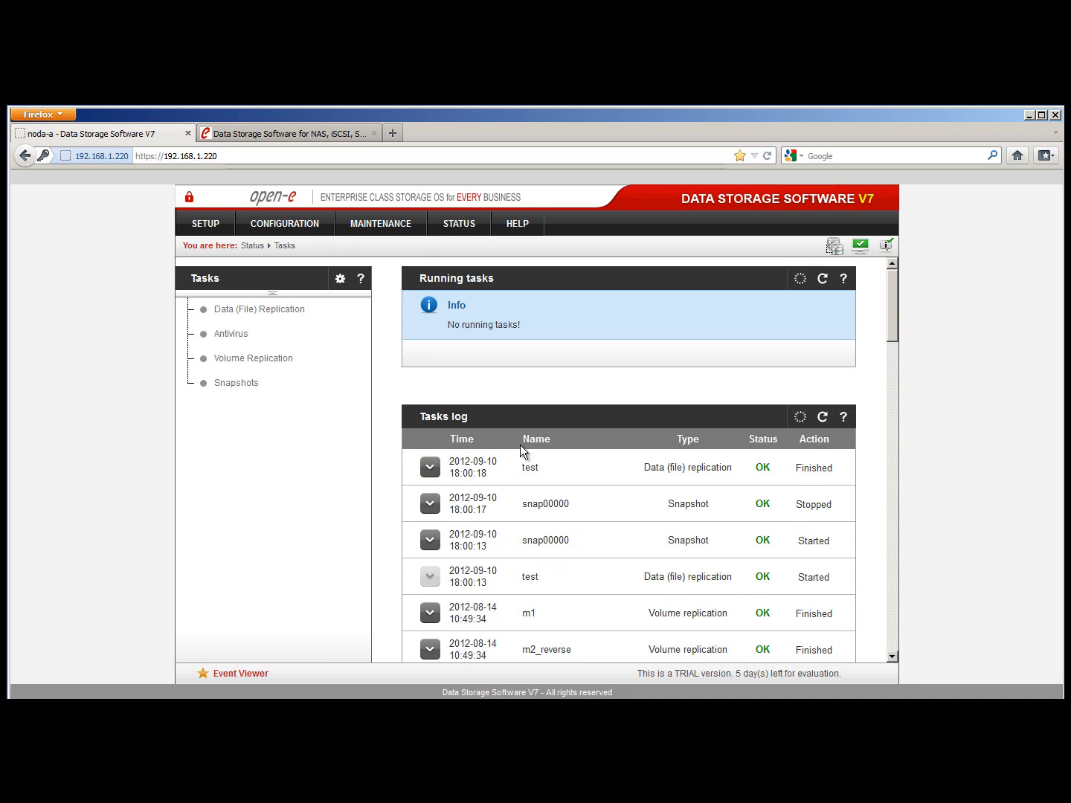
{"action": "left_click_drag", "start_coordinate": [544, 338], "coordinate": [498, 331]}
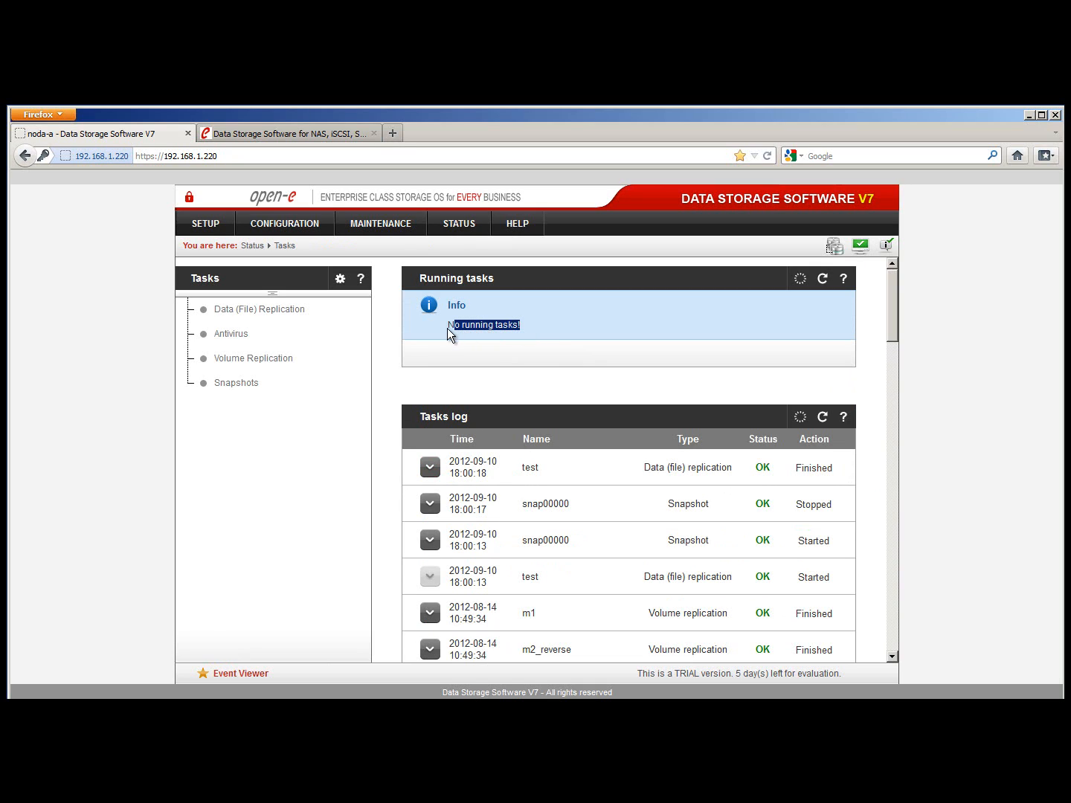
{"action": "left_click", "coordinate": [502, 352]}
{"action": "left_click", "coordinate": [220, 228]}
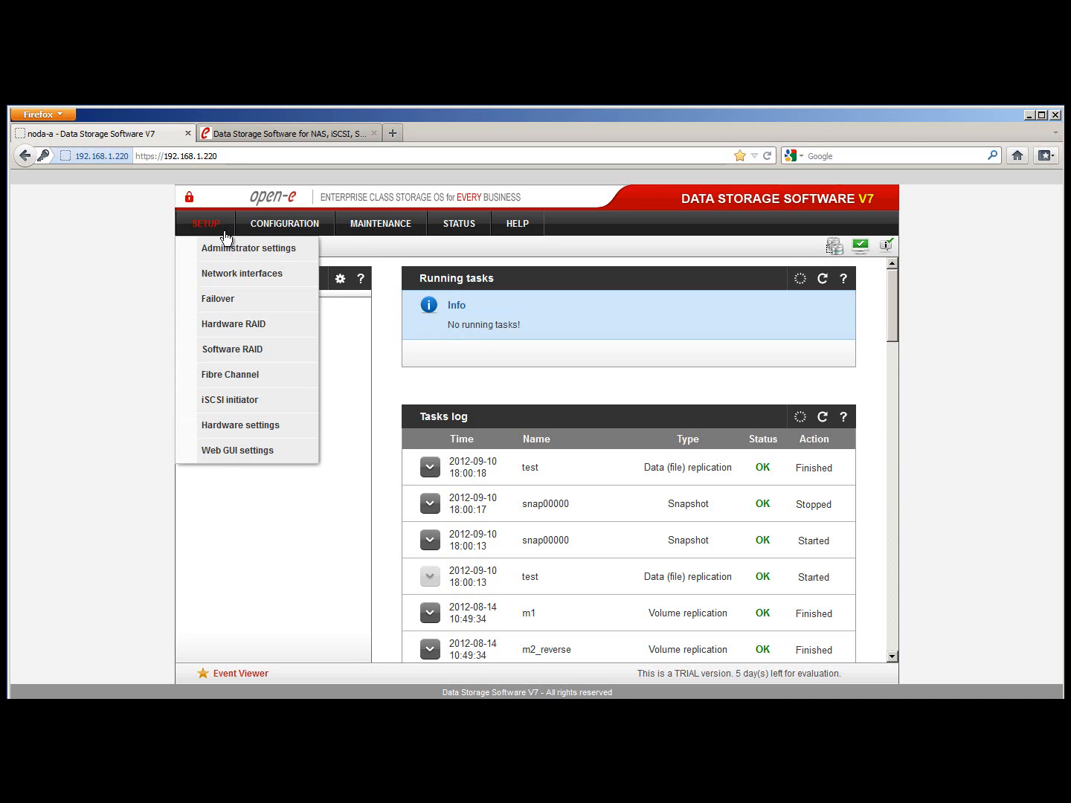
Review the Hardware settings UPS, America/New_York time zone and server time panels
{"action": "left_click", "coordinate": [279, 424]}
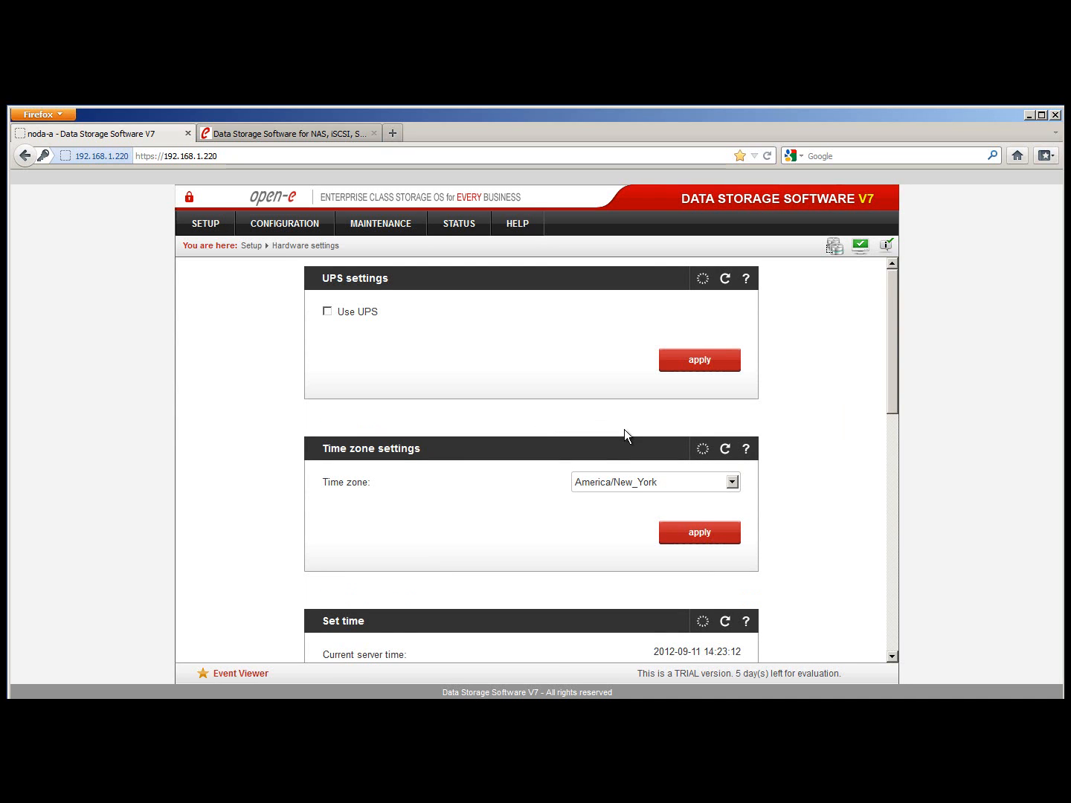
{"action": "scroll", "coordinate": [624, 429], "scroll_direction": "down", "scroll_amount": 1}
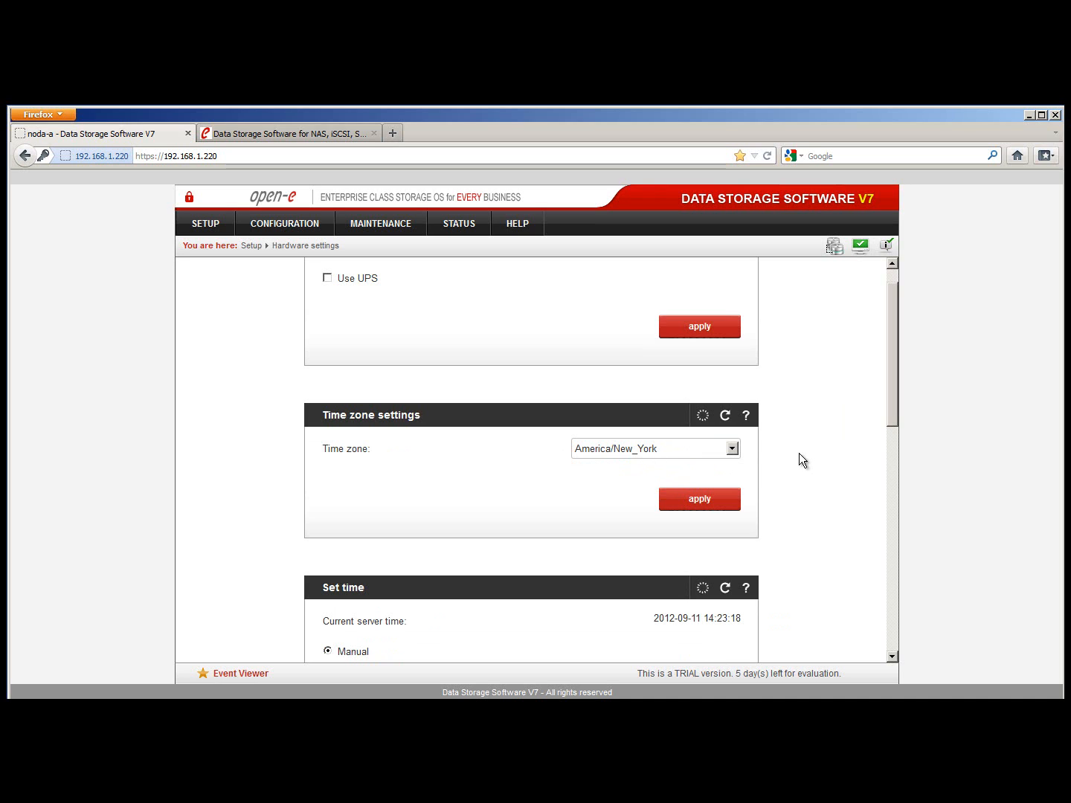
{"action": "scroll", "coordinate": [799, 452], "scroll_direction": "down", "scroll_amount": 5}
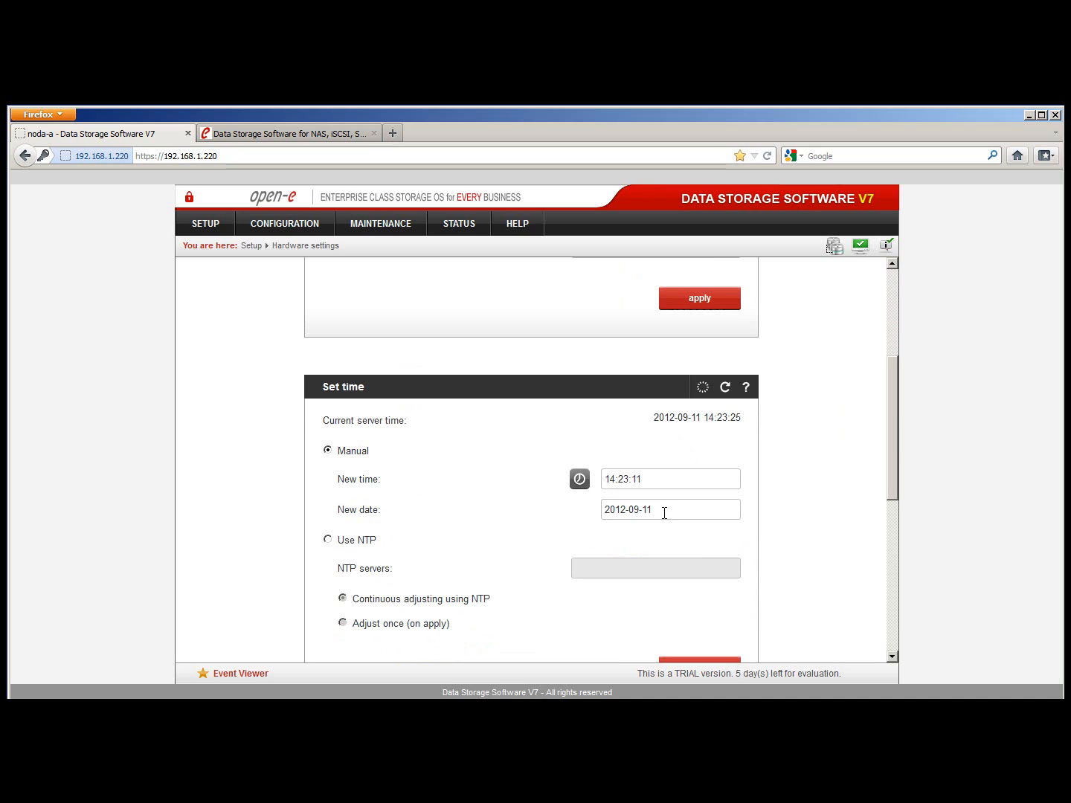
{"action": "scroll", "coordinate": [672, 494], "scroll_direction": "down", "scroll_amount": 1}
{"action": "scroll", "coordinate": [673, 494], "scroll_direction": "up", "scroll_amount": 3}
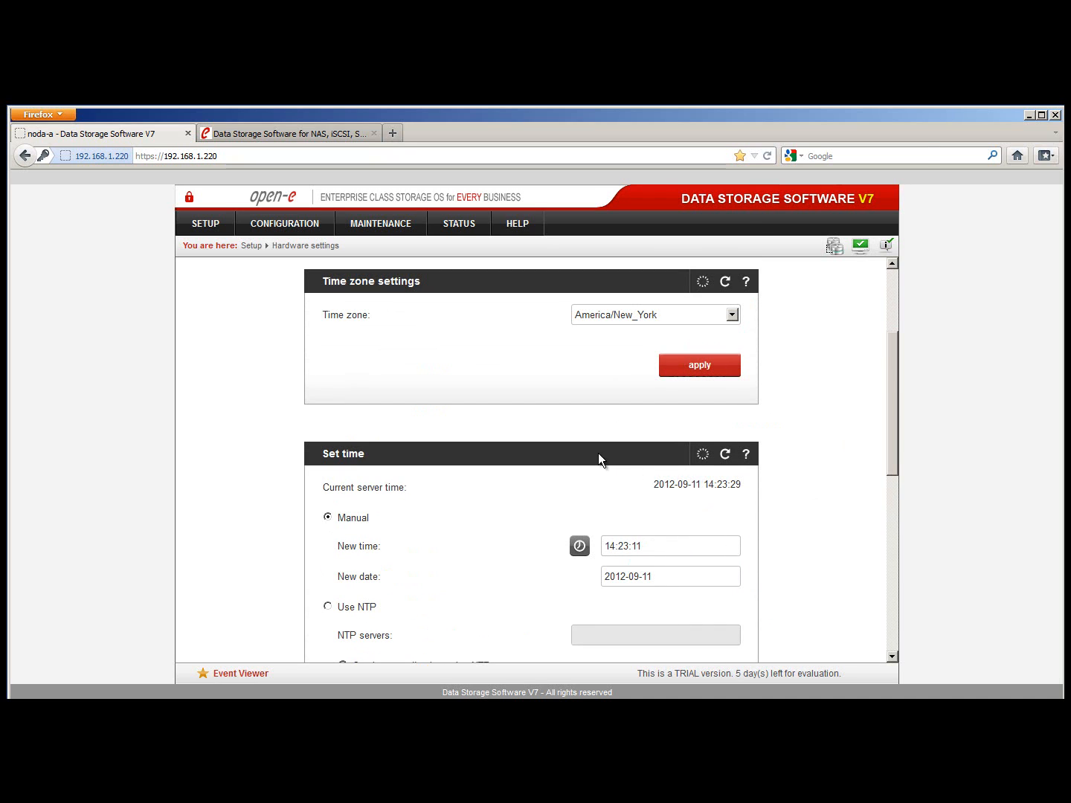
{"action": "scroll", "coordinate": [599, 453], "scroll_direction": "up", "scroll_amount": 3}
{"action": "scroll", "coordinate": [599, 453], "scroll_direction": "down", "scroll_amount": 2}
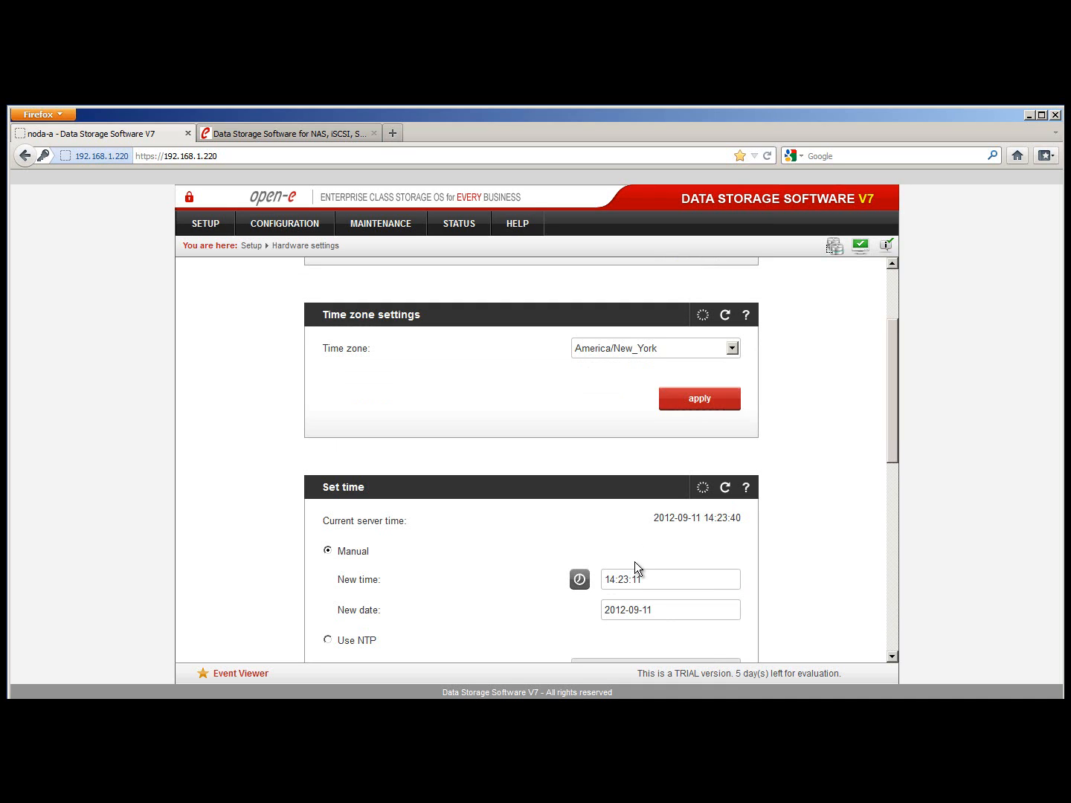
{"action": "left_click", "coordinate": [472, 231]}
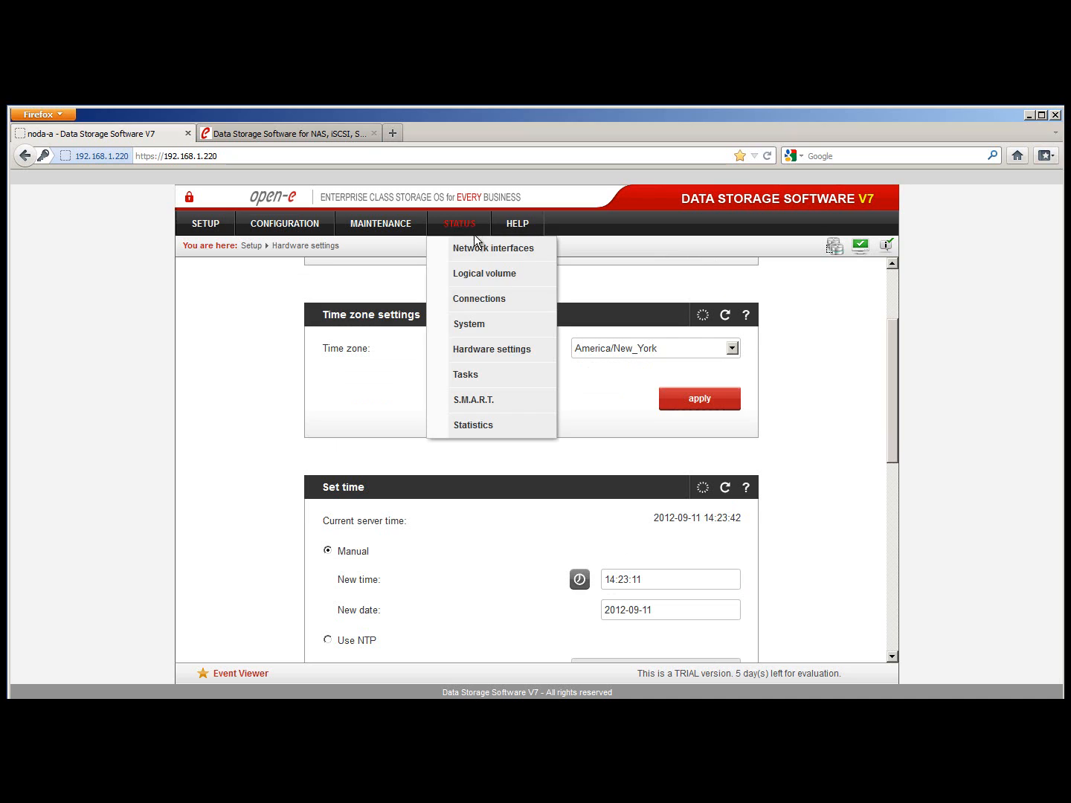
{"action": "left_click", "coordinate": [503, 376]}
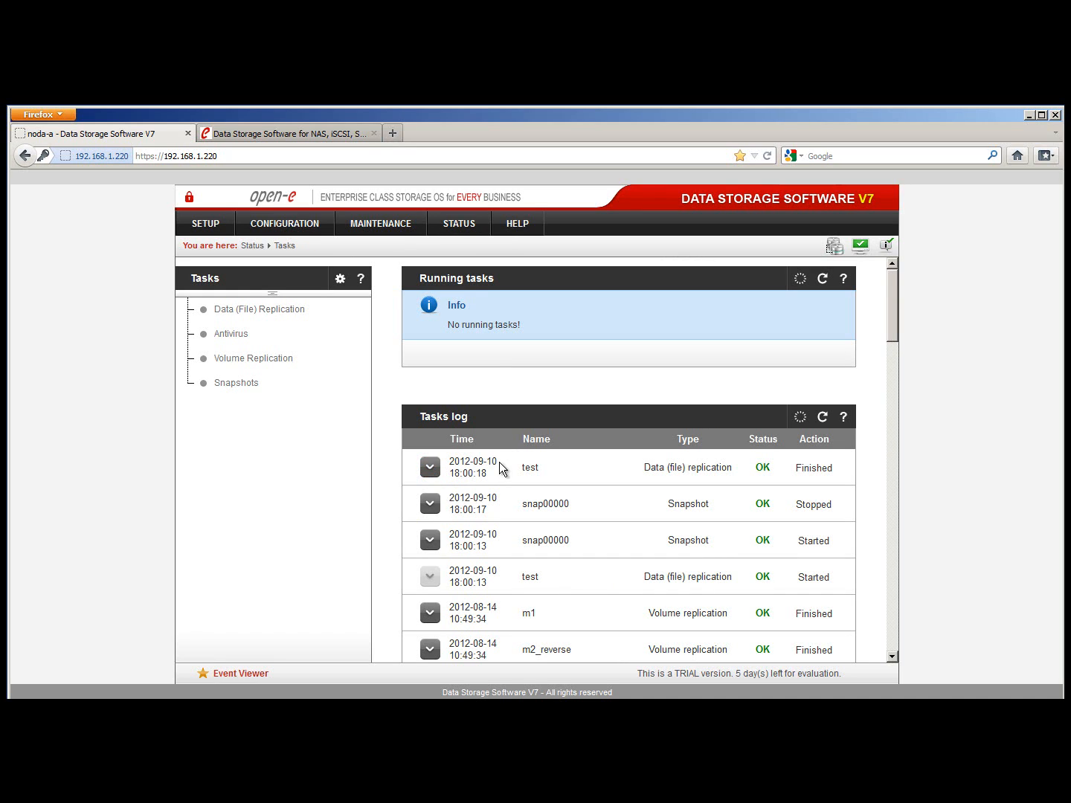
{"action": "left_click", "coordinate": [436, 474]}
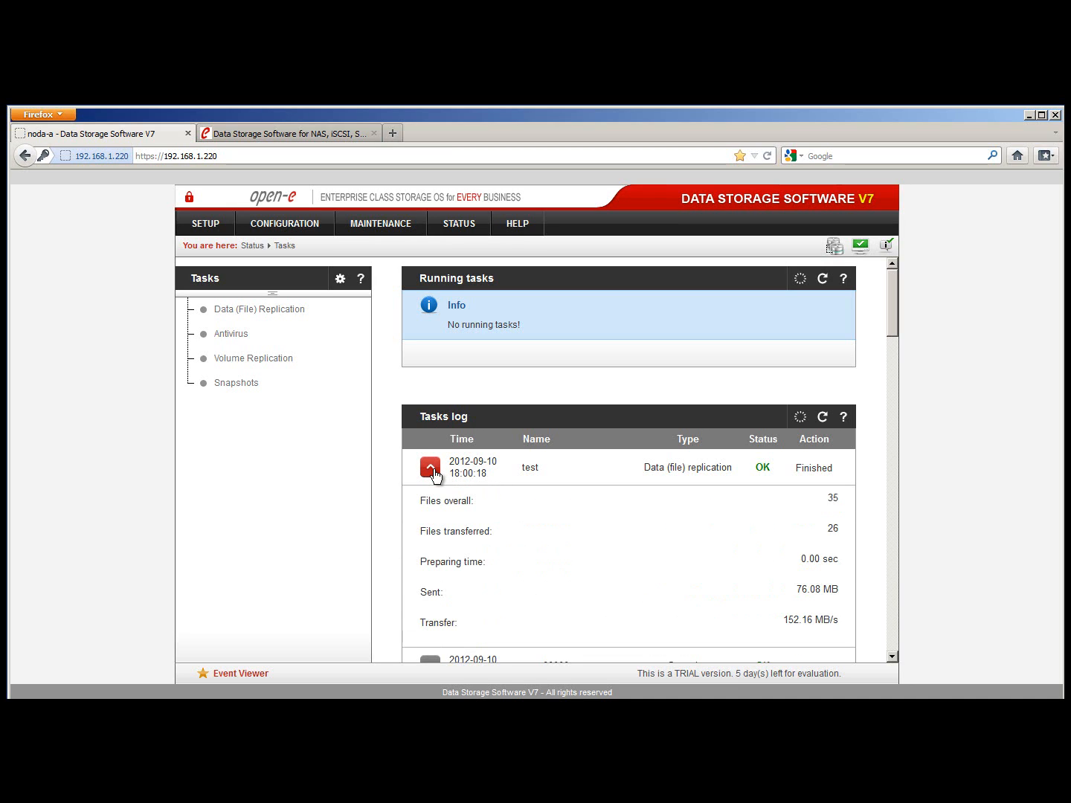
{"action": "left_click", "coordinate": [437, 475]}
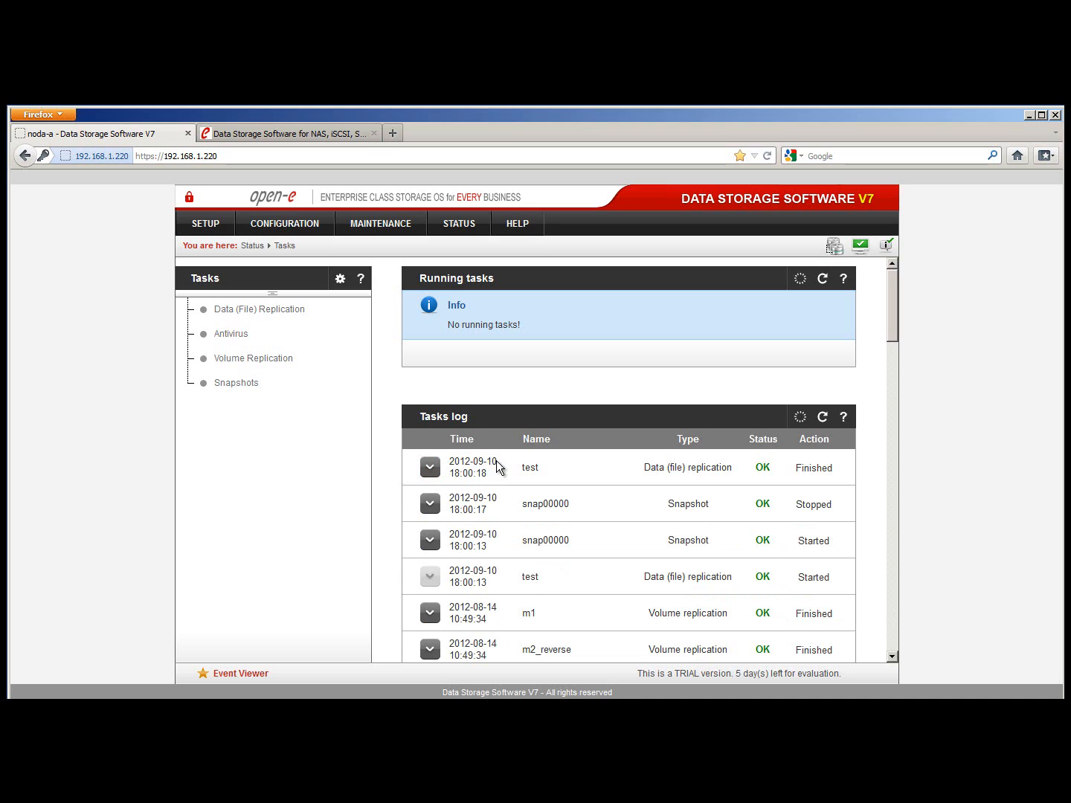
{"action": "left_click_drag", "start_coordinate": [498, 462], "coordinate": [492, 464]}
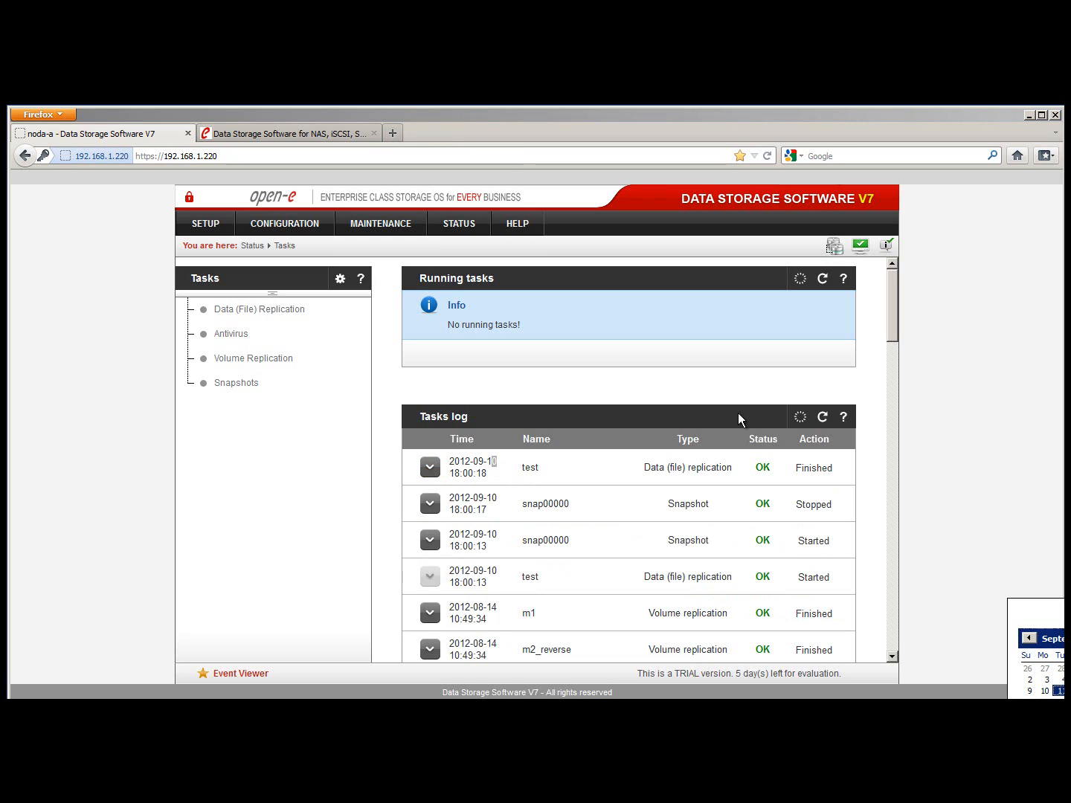
{"action": "left_click", "coordinate": [682, 469]}
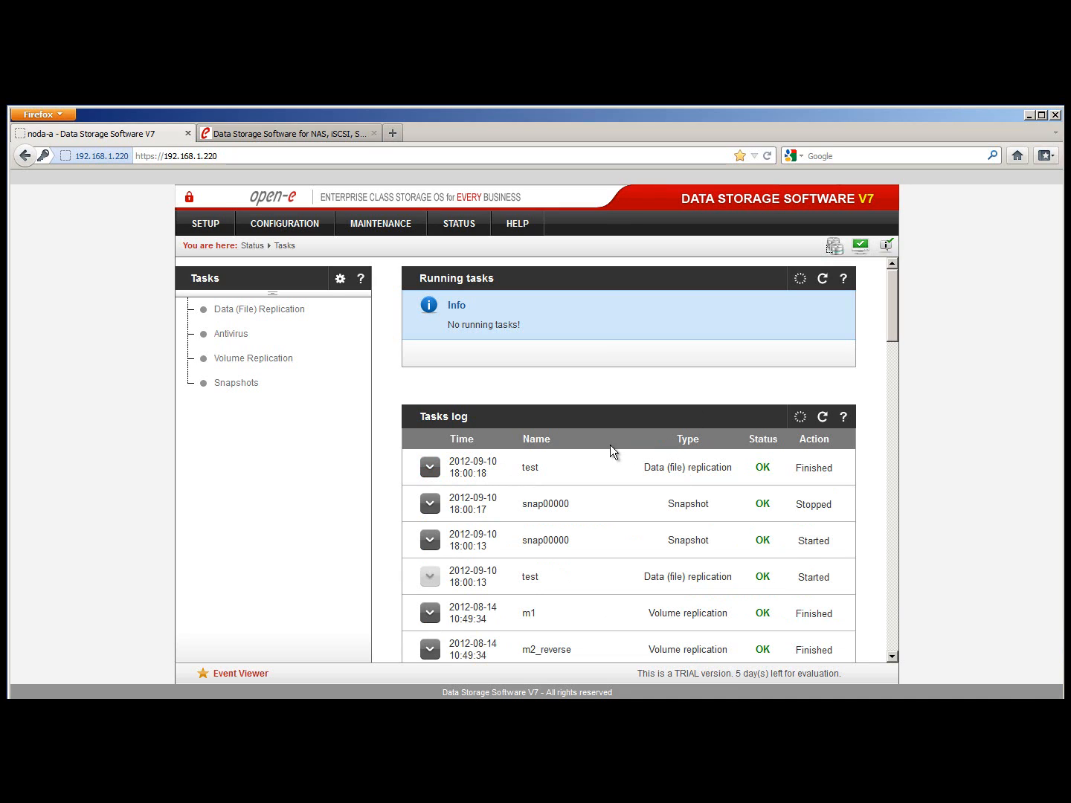
{"action": "left_click", "coordinate": [218, 227]}
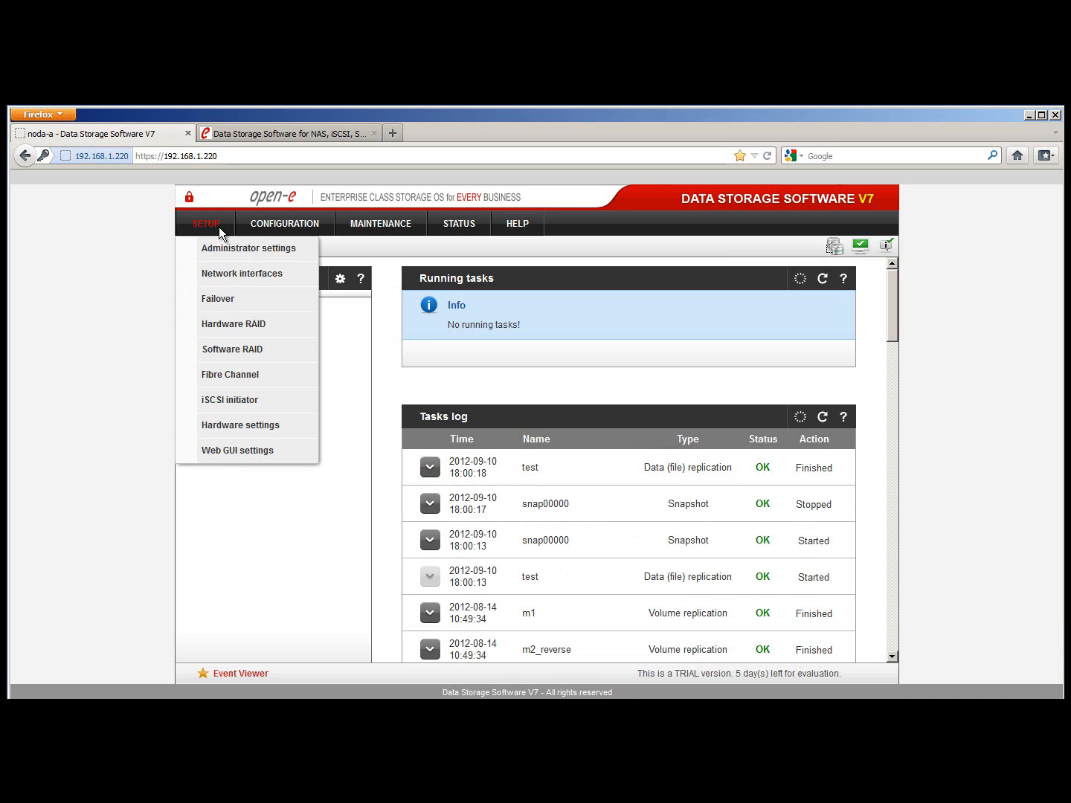
{"action": "left_click", "coordinate": [264, 426]}
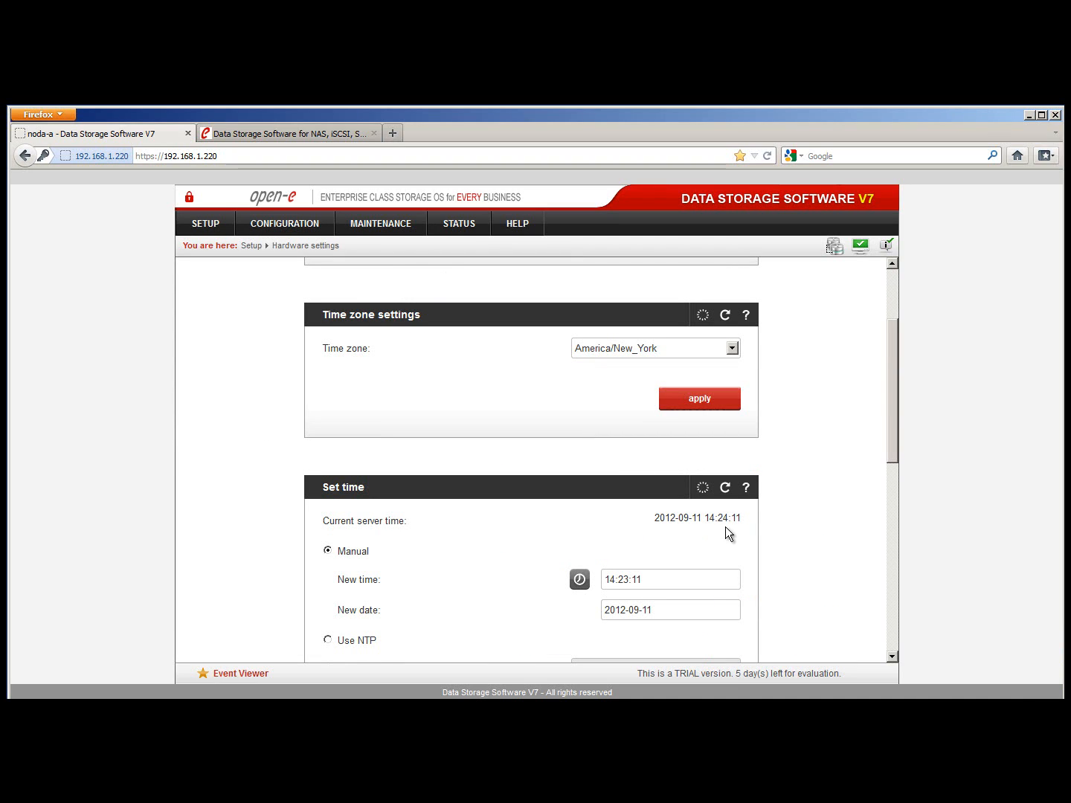
{"action": "left_click_drag", "start_coordinate": [708, 518], "coordinate": [747, 523]}
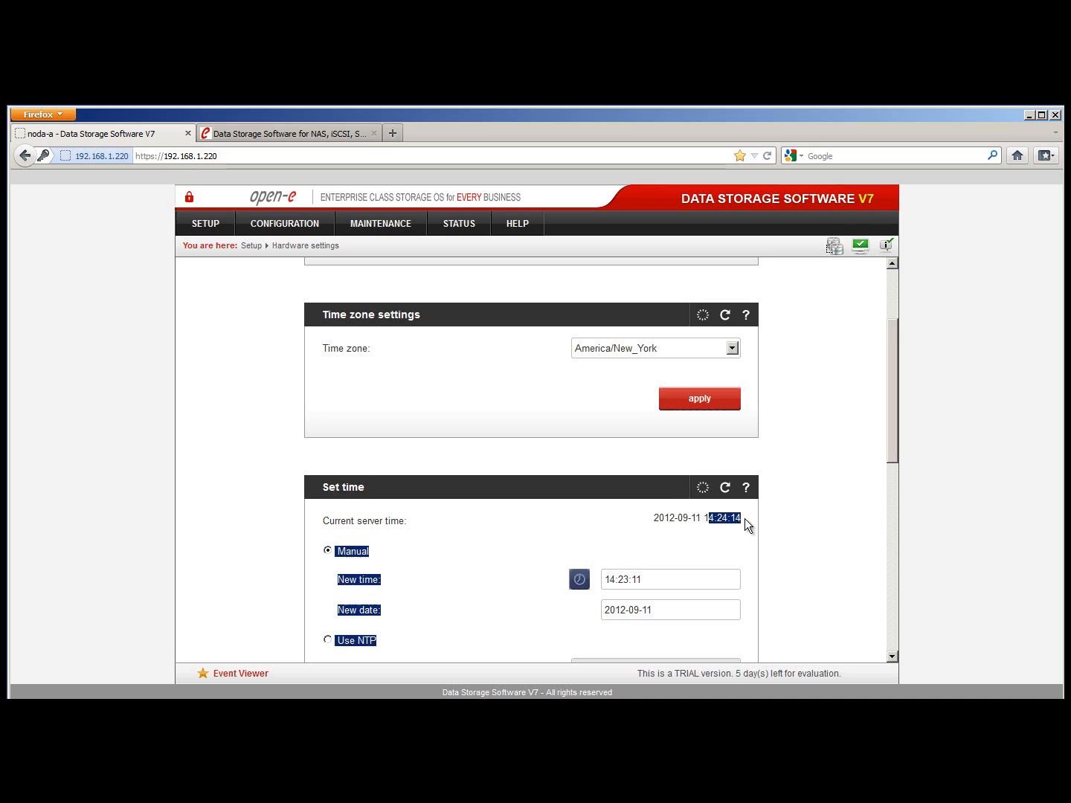
{"action": "left_click", "coordinate": [745, 519]}
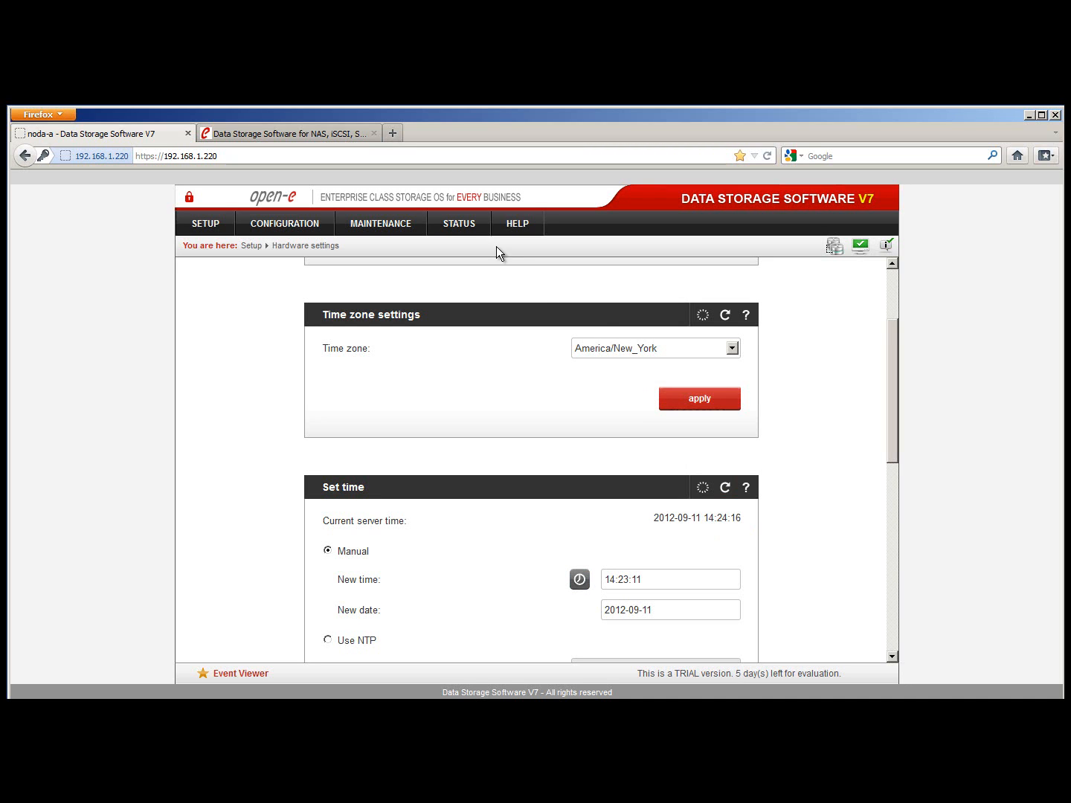
{"action": "mouse_move", "coordinate": [467, 226]}
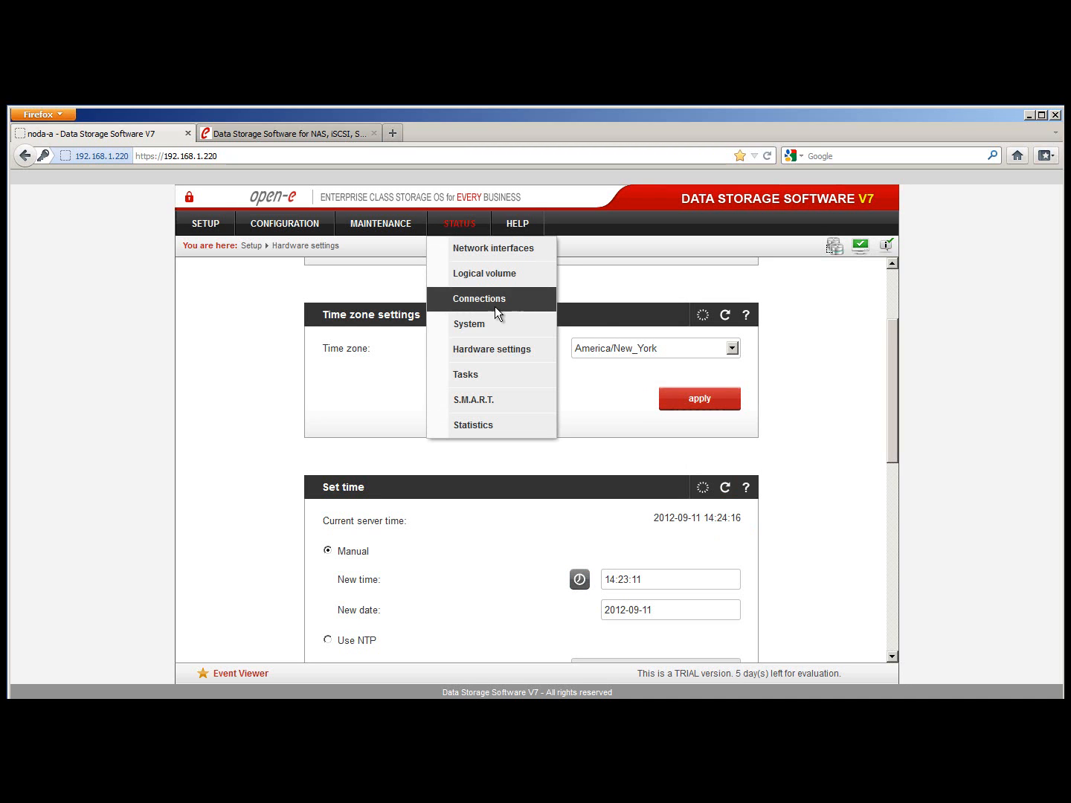
{"action": "left_click", "coordinate": [500, 379]}
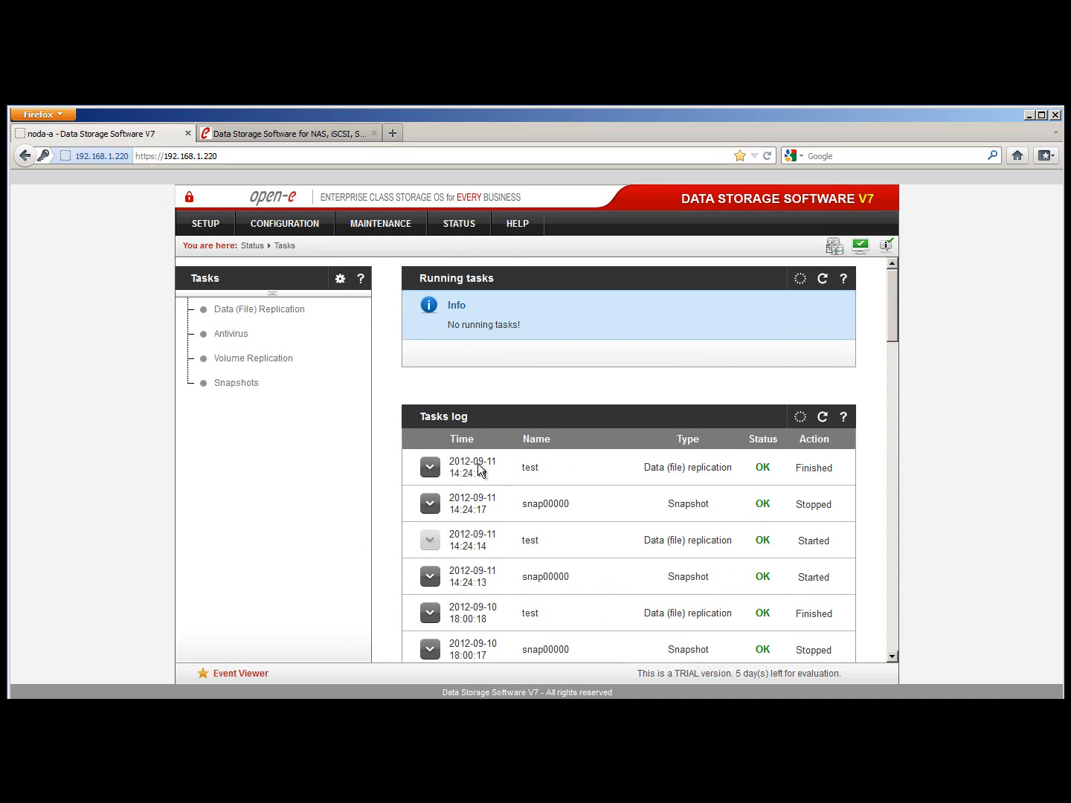
{"action": "double_click", "coordinate": [464, 462]}
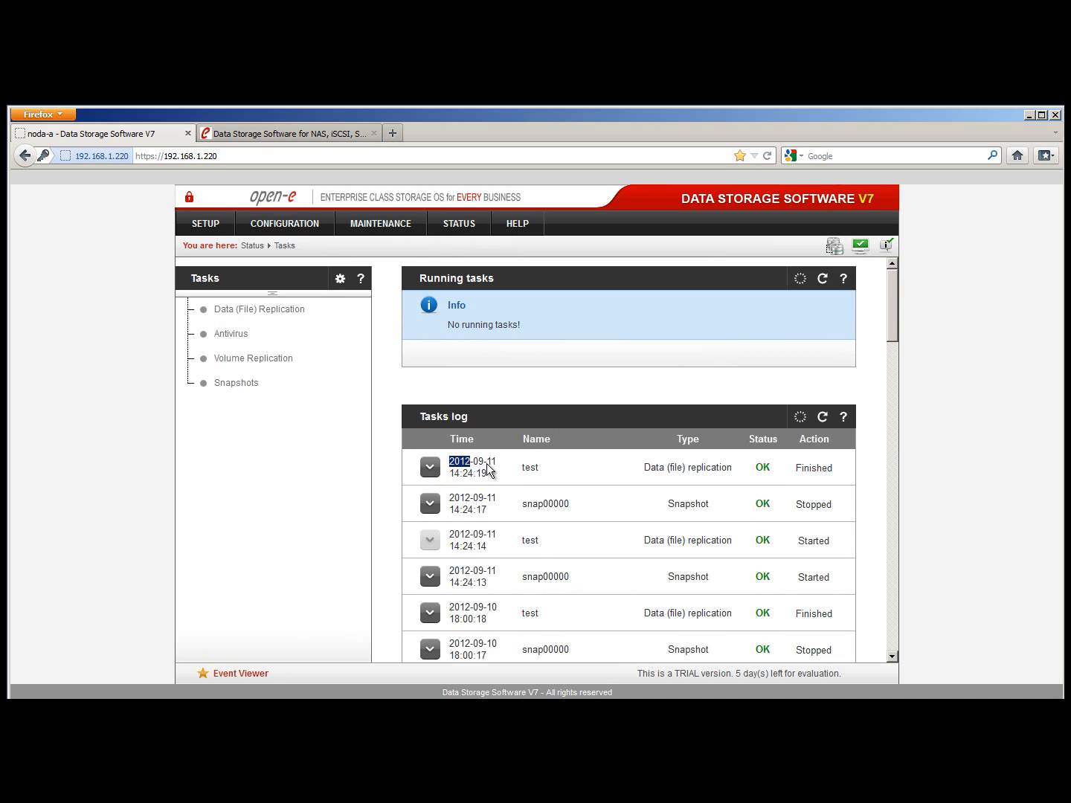
{"action": "left_click_drag", "start_coordinate": [483, 466], "coordinate": [488, 465]}
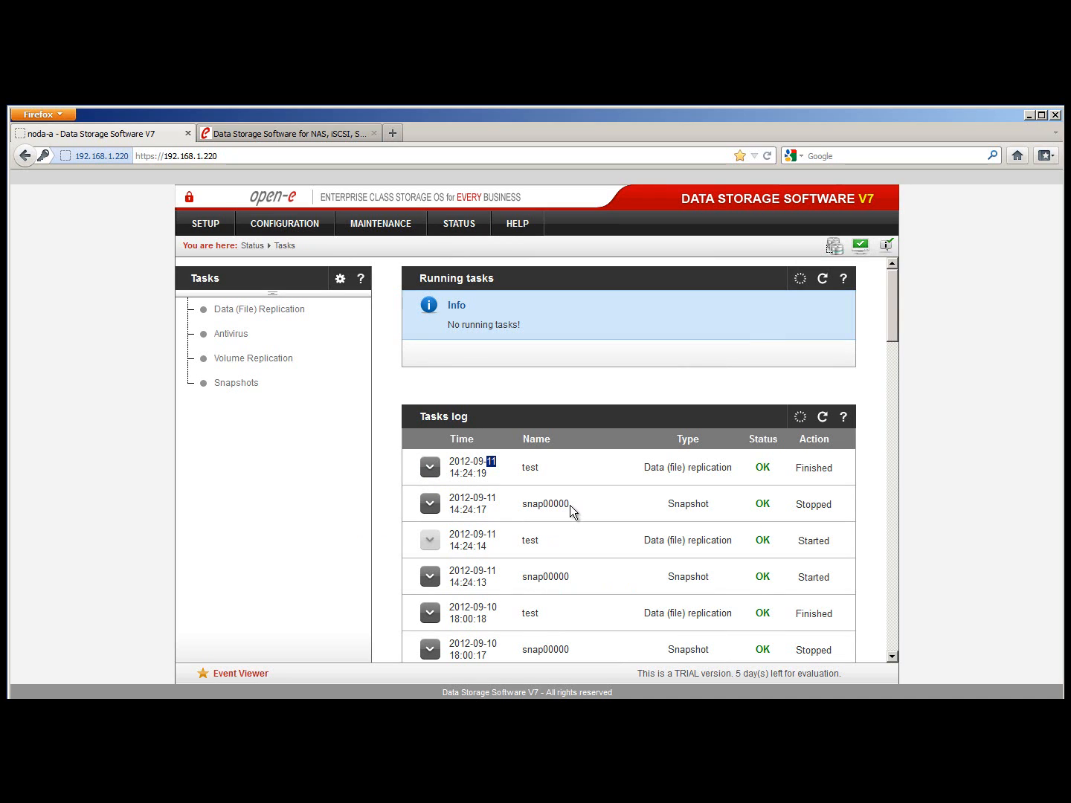
{"action": "left_click_drag", "start_coordinate": [572, 505], "coordinate": [524, 511]}
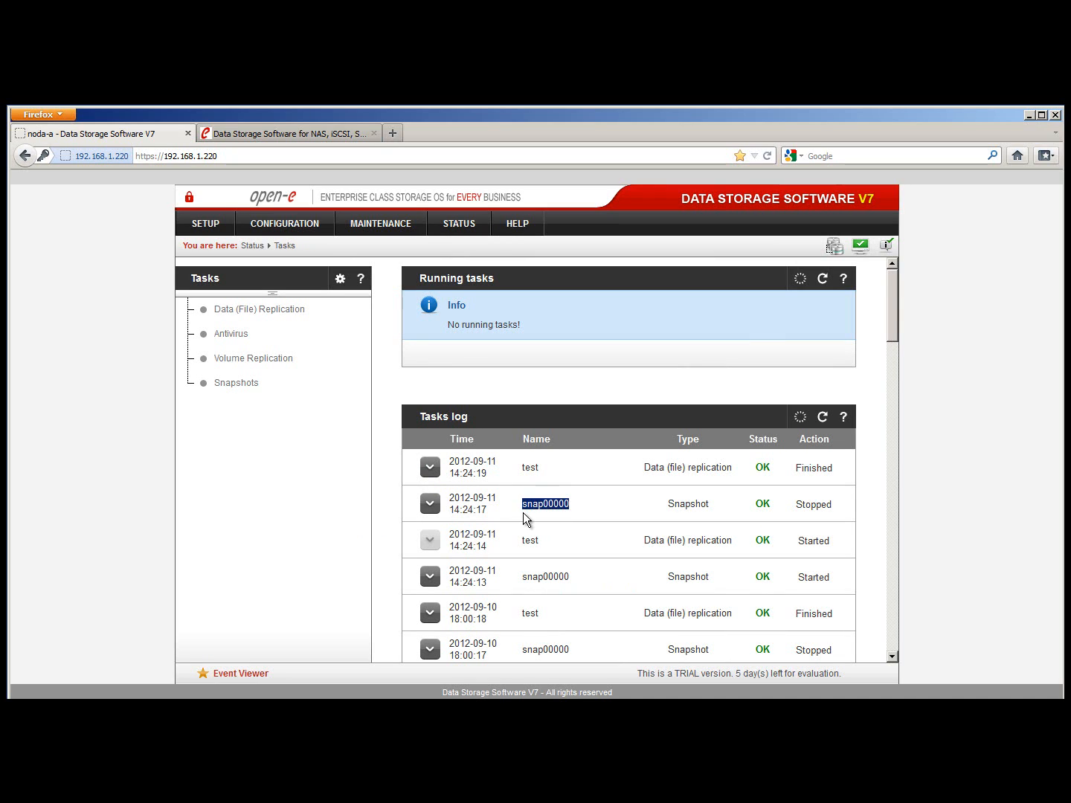
Expand the new test replication's statistics and check its 50.72 MB/s transfer rate
{"action": "left_click", "coordinate": [577, 502]}
{"action": "left_click", "coordinate": [431, 468]}
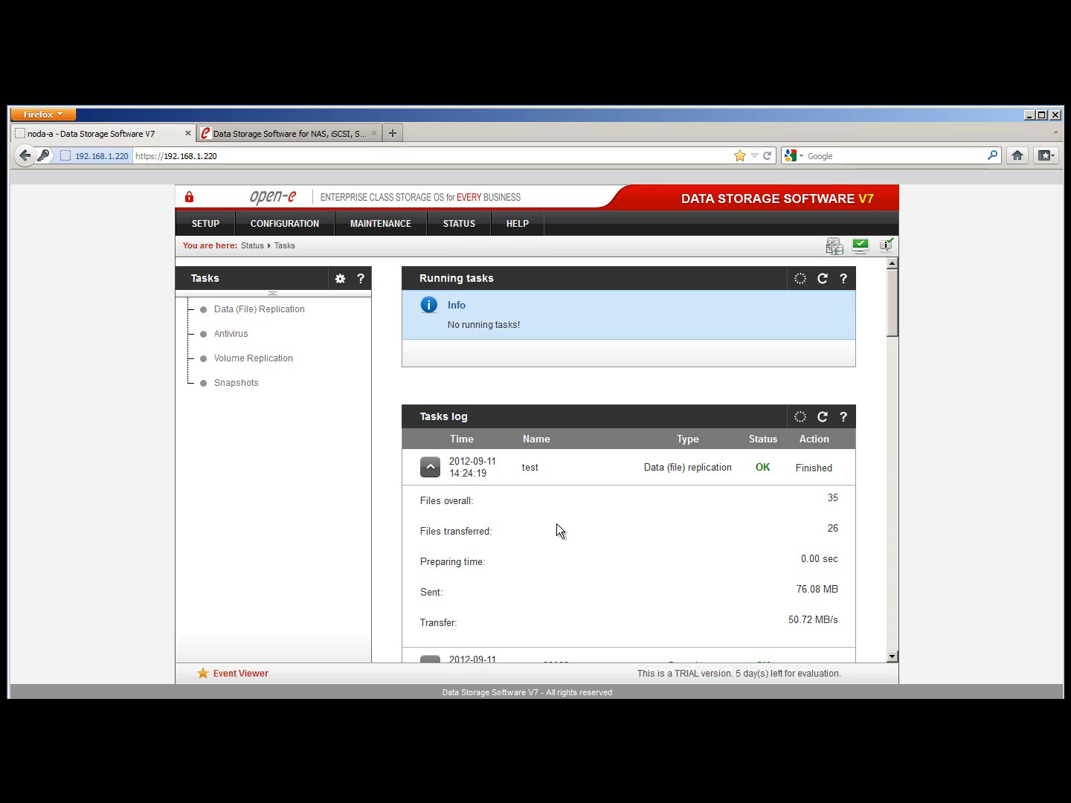
{"action": "triple_click", "coordinate": [836, 623]}
{"action": "left_click", "coordinate": [828, 631]}
{"action": "scroll", "coordinate": [838, 628], "scroll_direction": "down", "scroll_amount": 2}
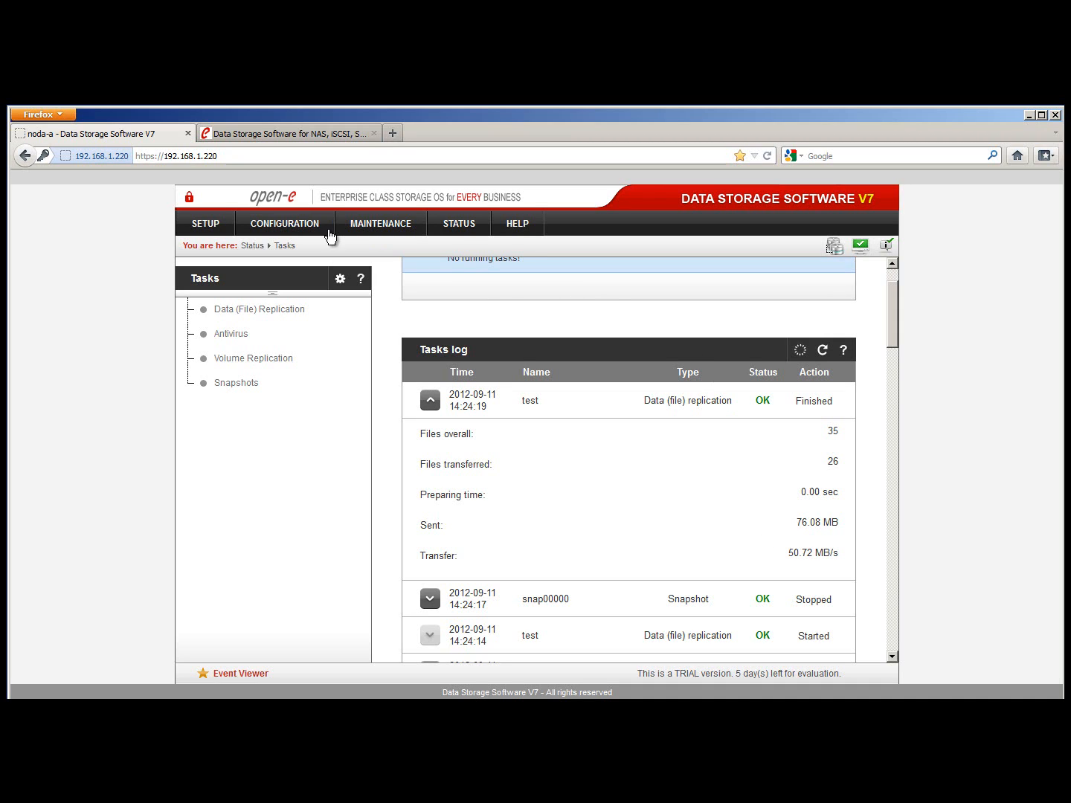
View the About Data Storage Software V7 page, then switch to the open-e.com tab
{"action": "left_click", "coordinate": [512, 228]}
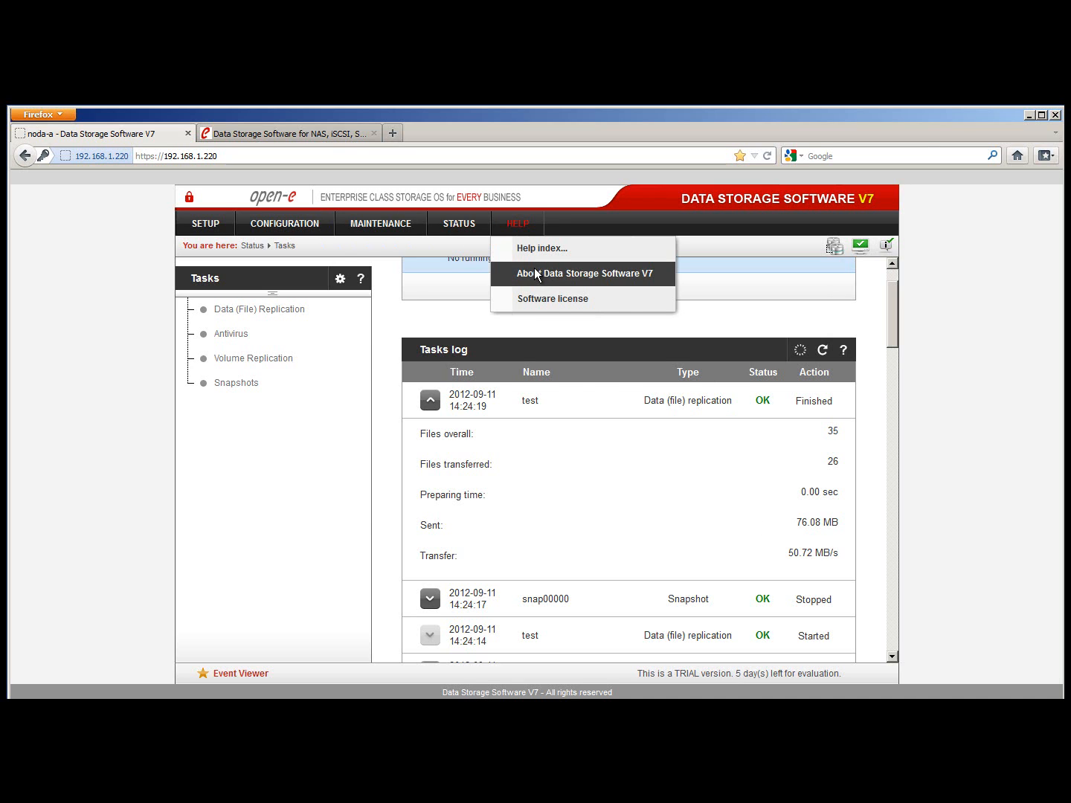
{"action": "left_click", "coordinate": [533, 272]}
{"action": "left_click", "coordinate": [339, 133]}
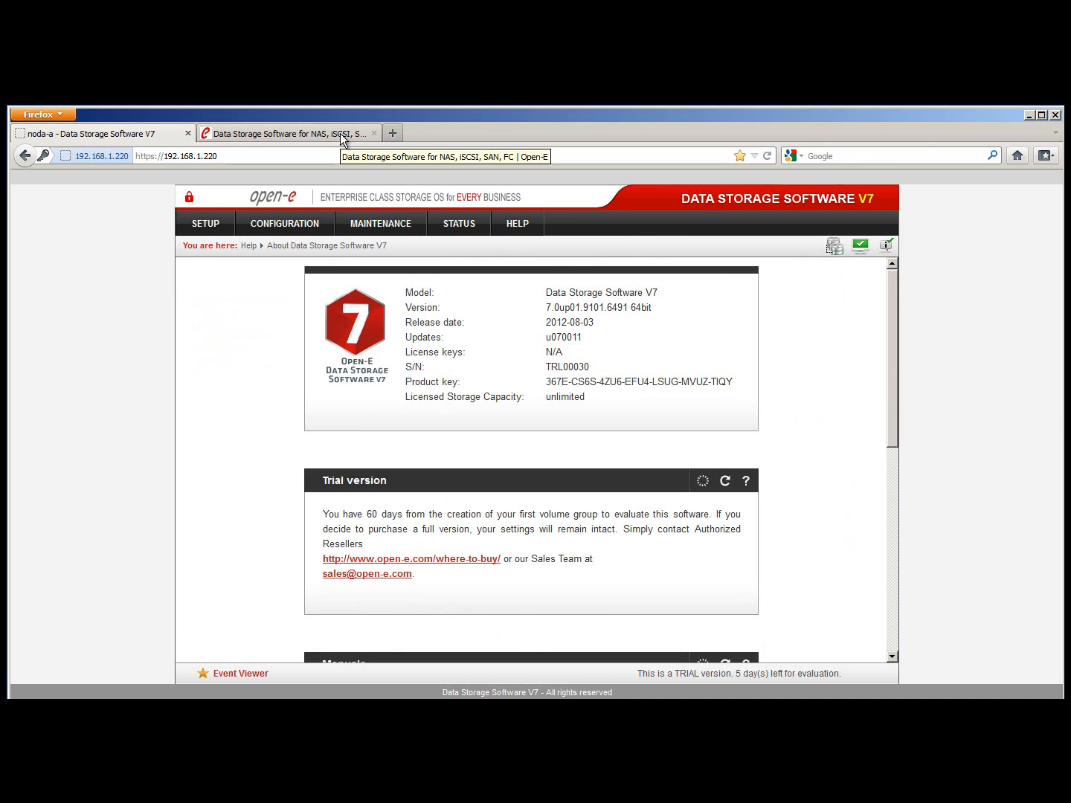
Go to SUPPORT > Webcasts & Videos and browse the DSS V7 webinar list
{"action": "mouse_move", "coordinate": [485, 295]}
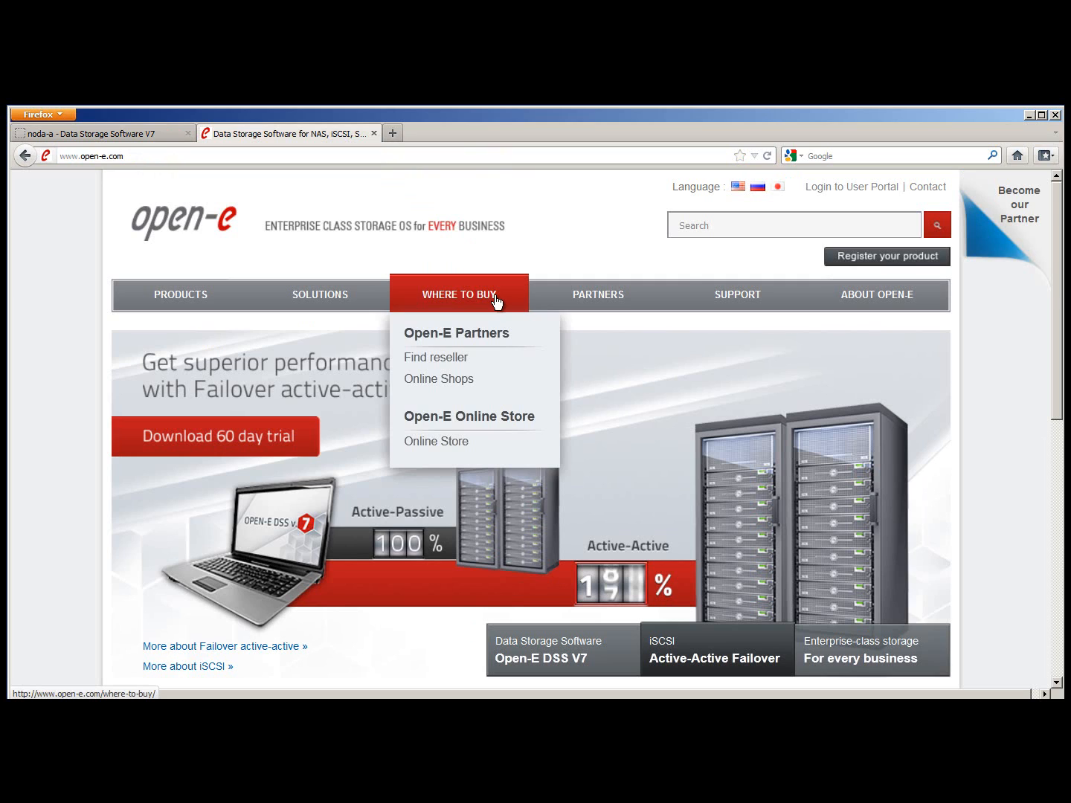
{"action": "mouse_move", "coordinate": [733, 313]}
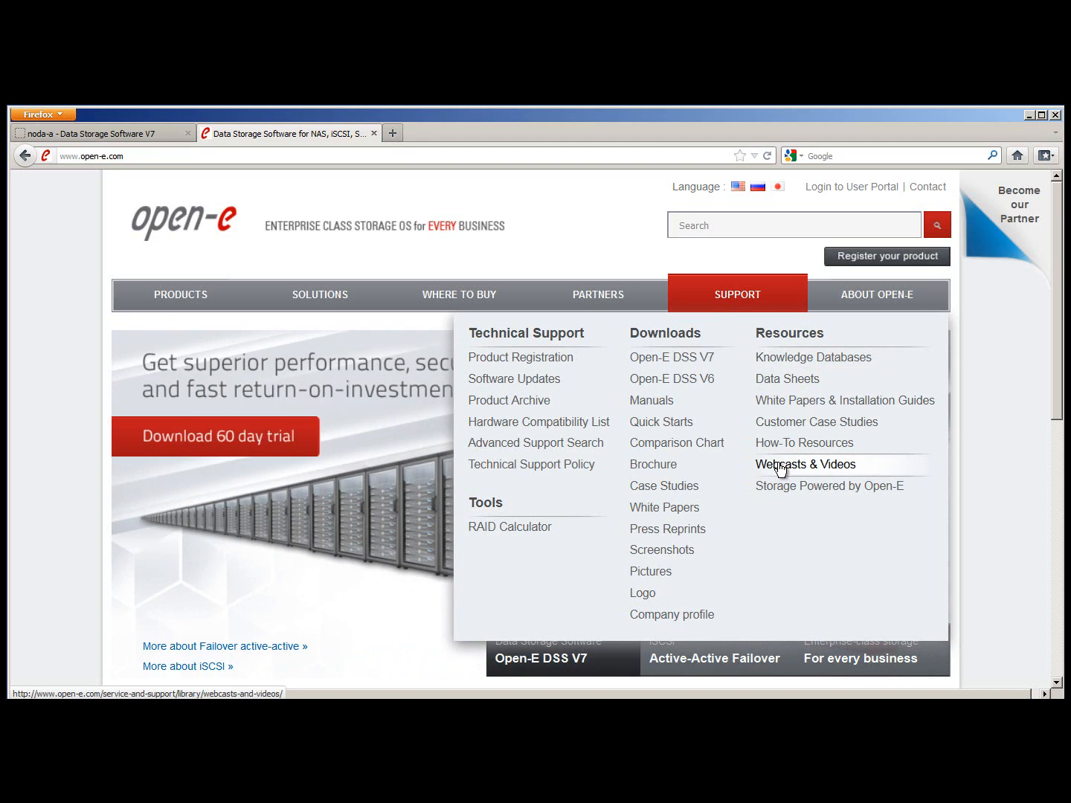
{"action": "left_click", "coordinate": [780, 465]}
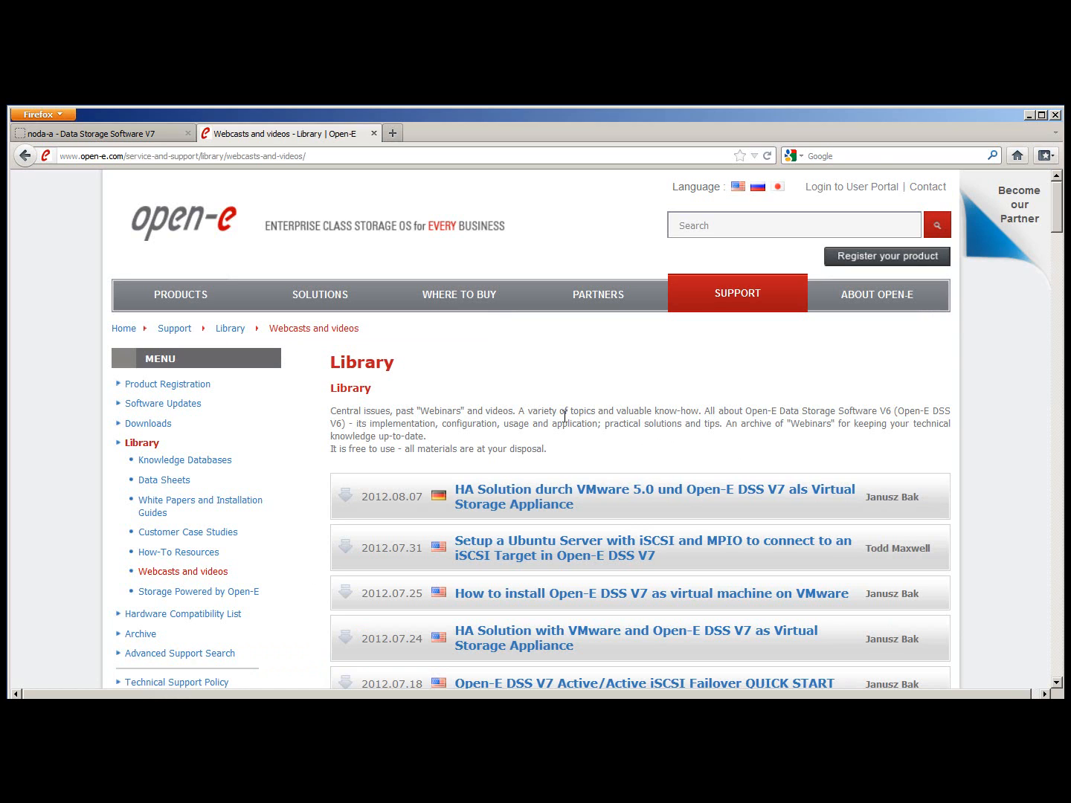
{"action": "scroll", "coordinate": [564, 418], "scroll_direction": "down", "scroll_amount": 3}
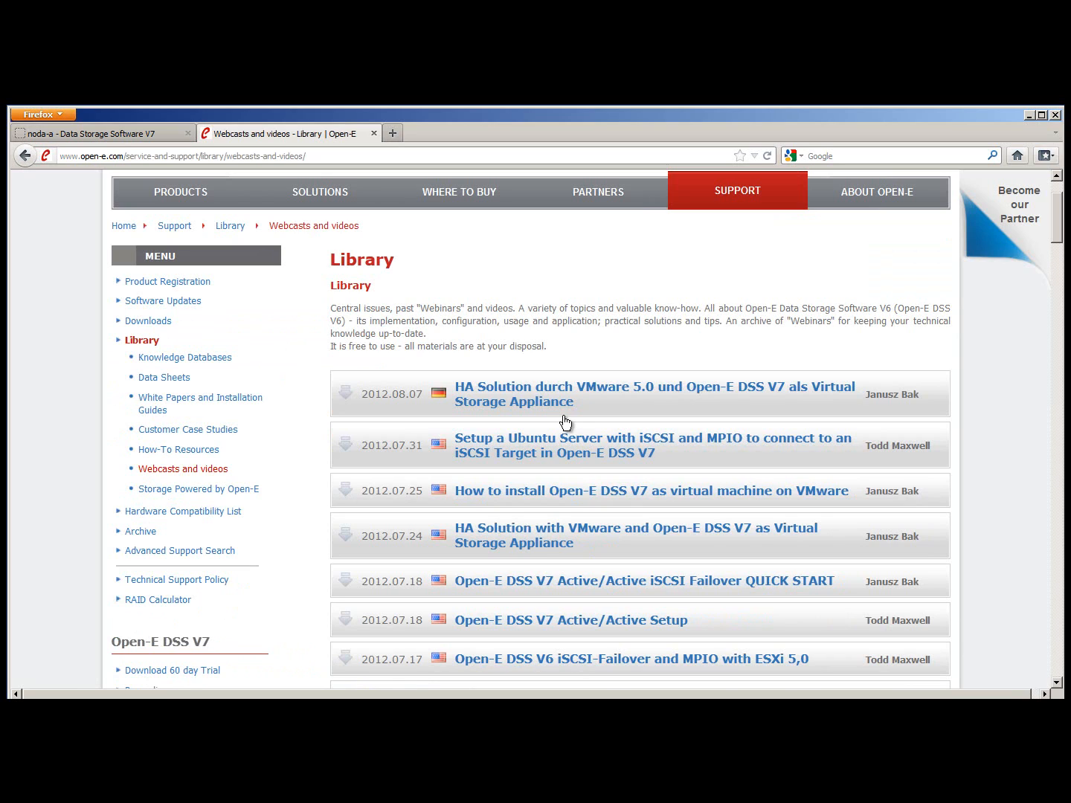
Go to the How-To Resources page and expand Open-E Snapshots to list its snapshot documents
{"action": "left_click", "coordinate": [217, 453]}
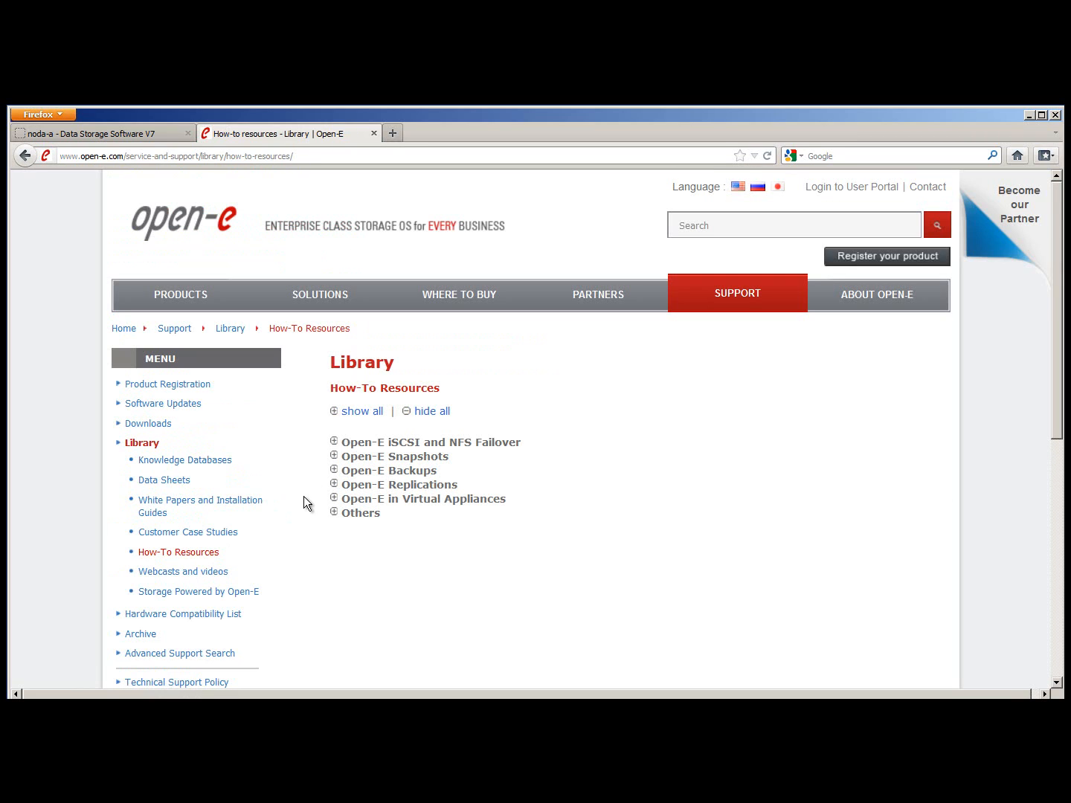
{"action": "left_click", "coordinate": [334, 457]}
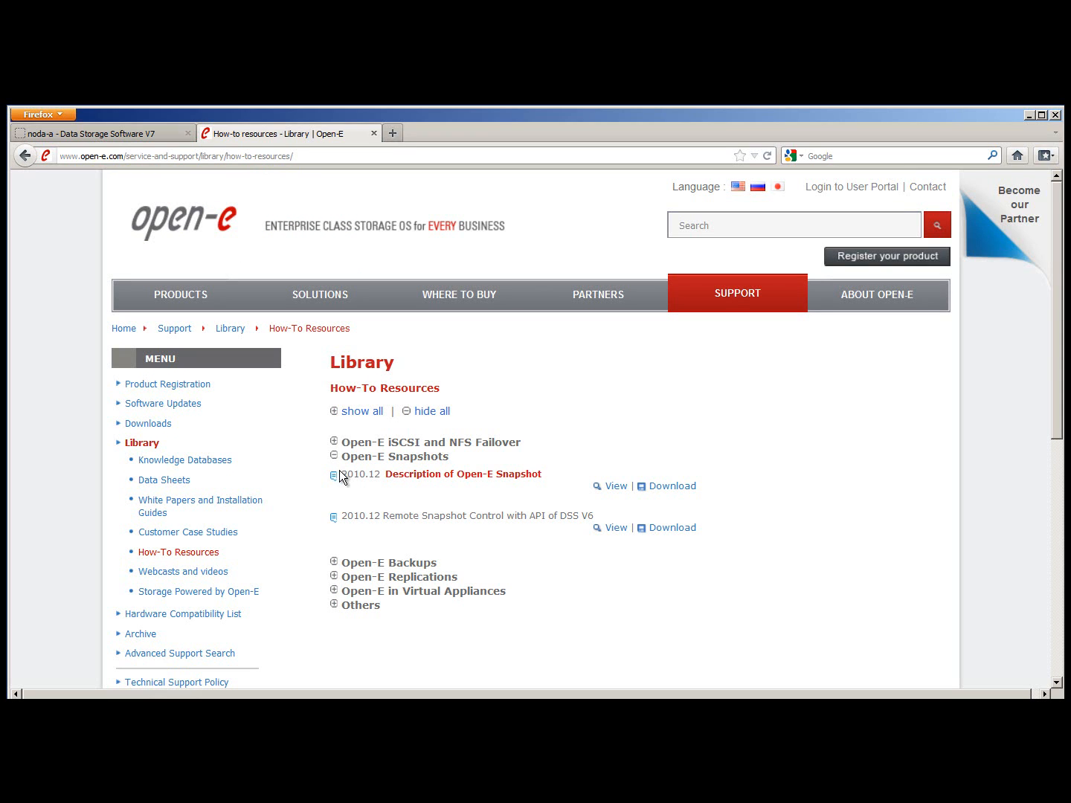
{"action": "mouse_move", "coordinate": [359, 483]}
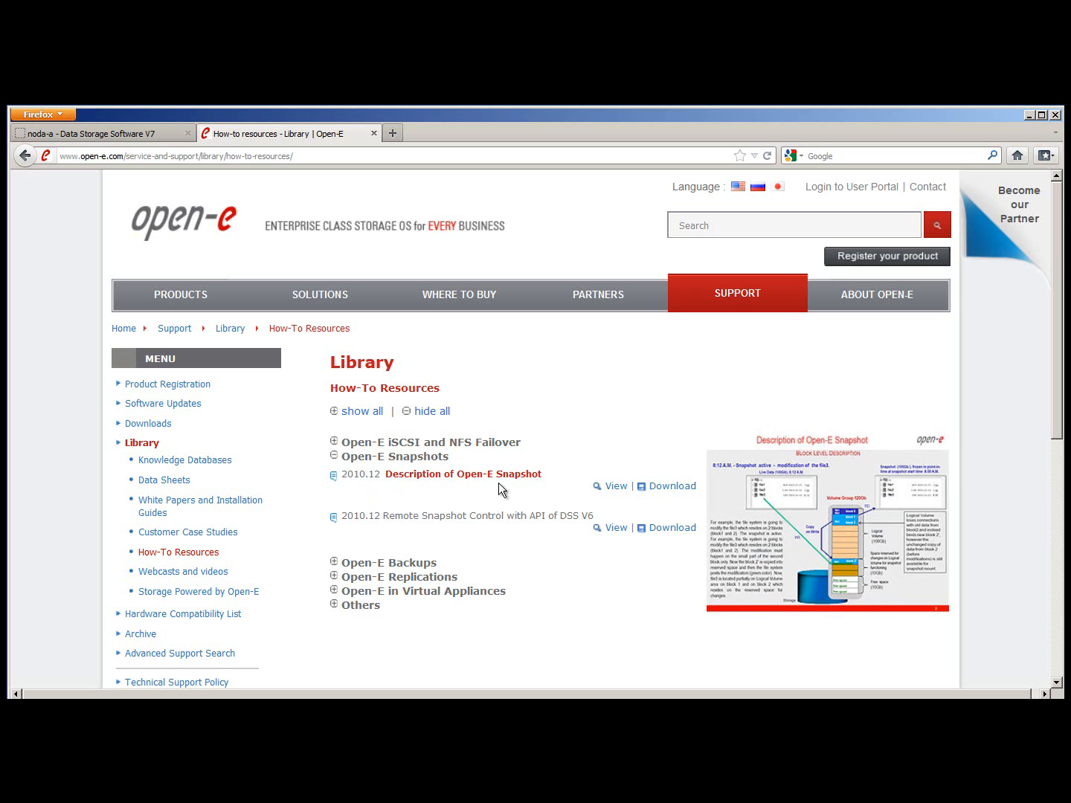
Open the Description of Open-E Snapshot PDF and select '2 or 3 times the size' and '1000GB'
{"action": "left_click", "coordinate": [607, 492]}
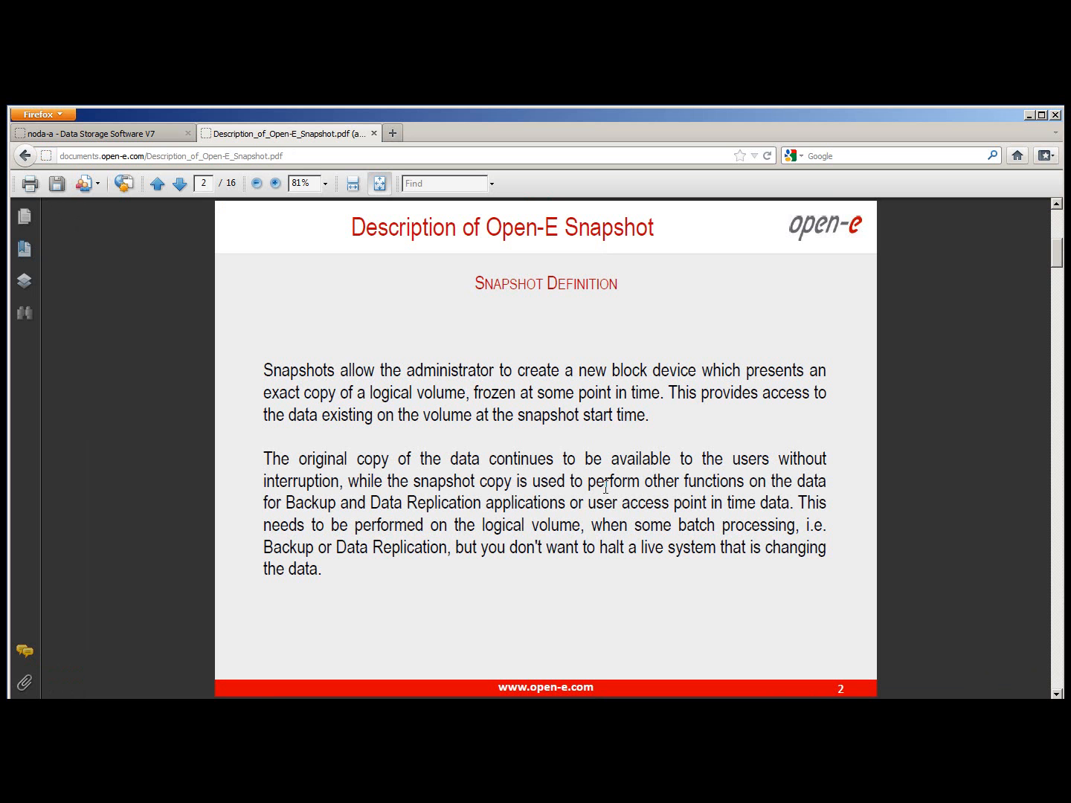
{"action": "scroll", "coordinate": [606, 486], "scroll_direction": "down", "scroll_amount": 3}
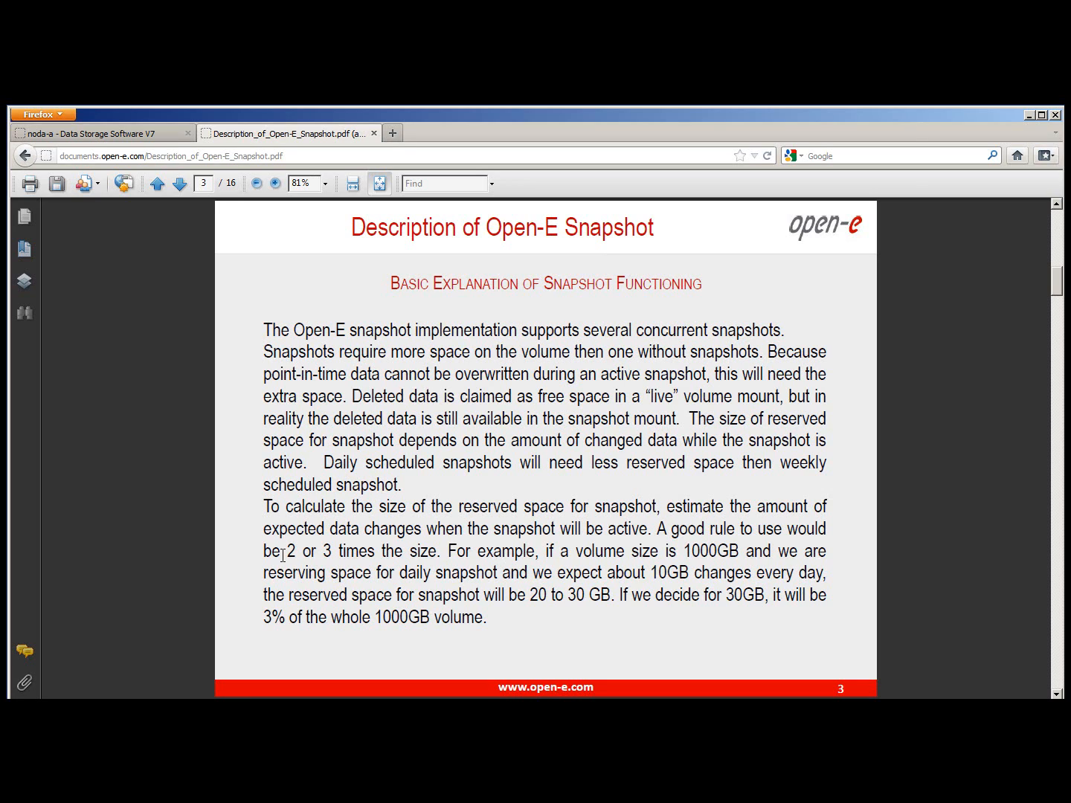
{"action": "left_click_drag", "start_coordinate": [283, 555], "coordinate": [438, 552]}
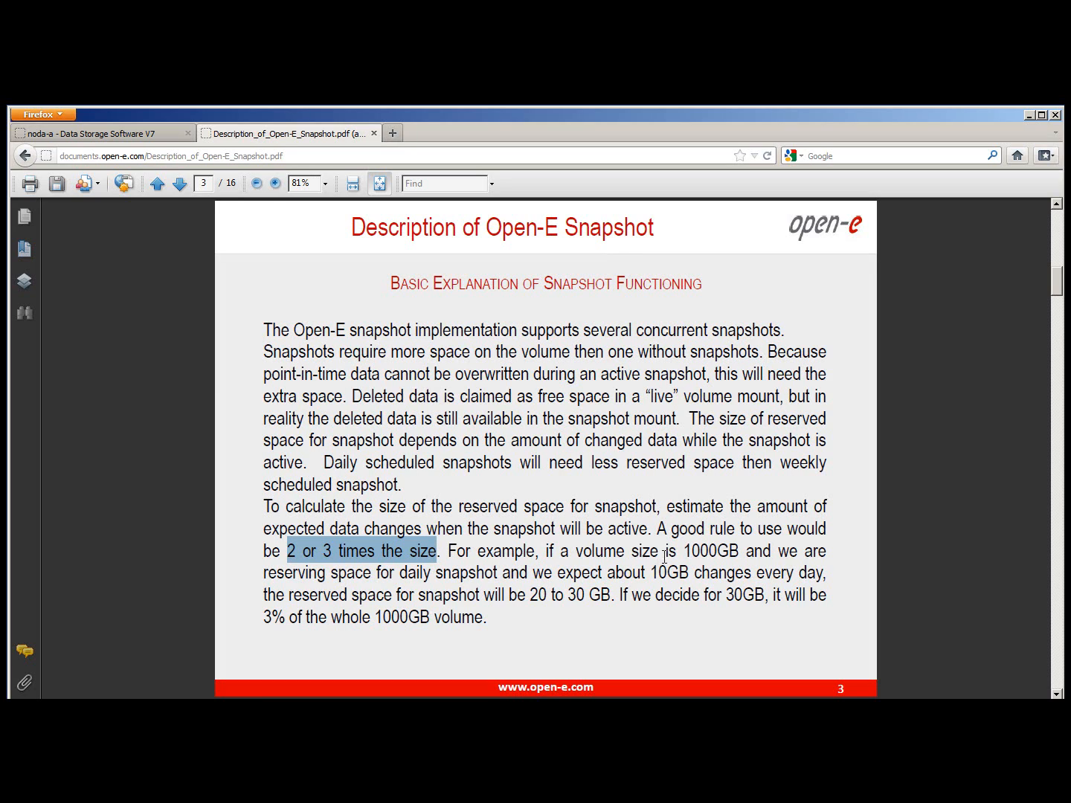
{"action": "left_click_drag", "start_coordinate": [684, 553], "coordinate": [739, 552]}
{"action": "left_click", "coordinate": [692, 551]}
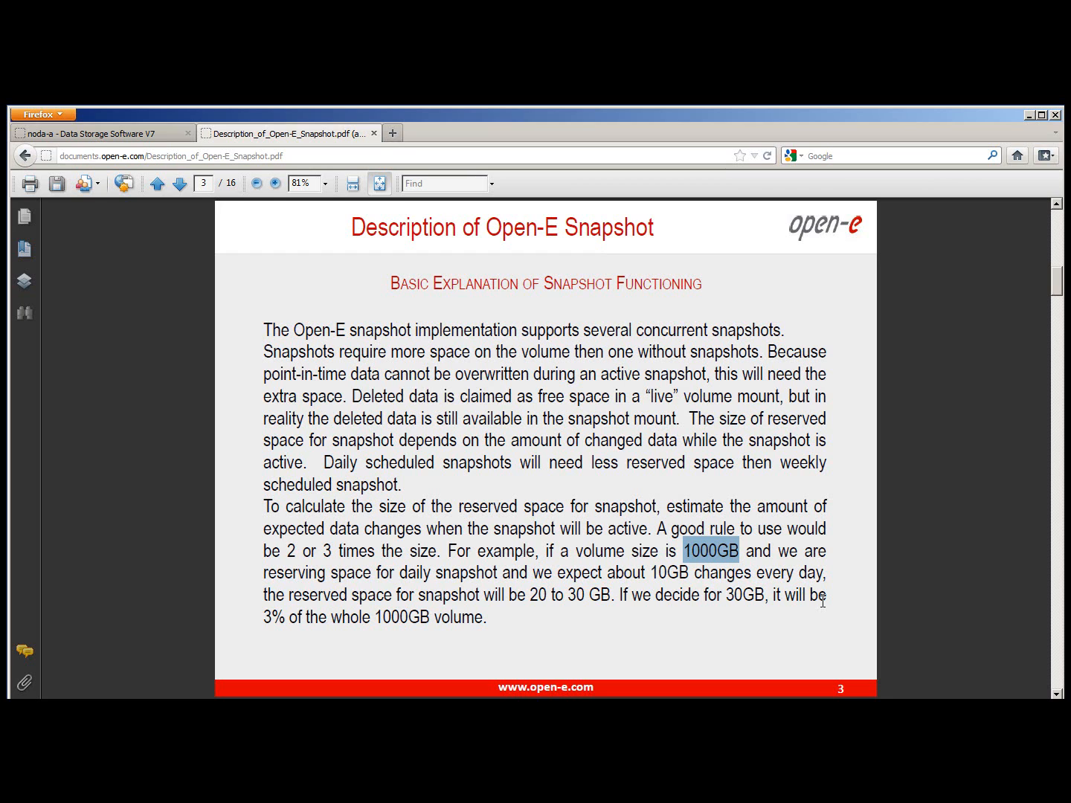
Clear the selection and read down to page 6's 8:00 A.M. snapshot-start diagram
{"action": "right_click", "coordinate": [821, 601]}
{"action": "left_click", "coordinate": [711, 523]}
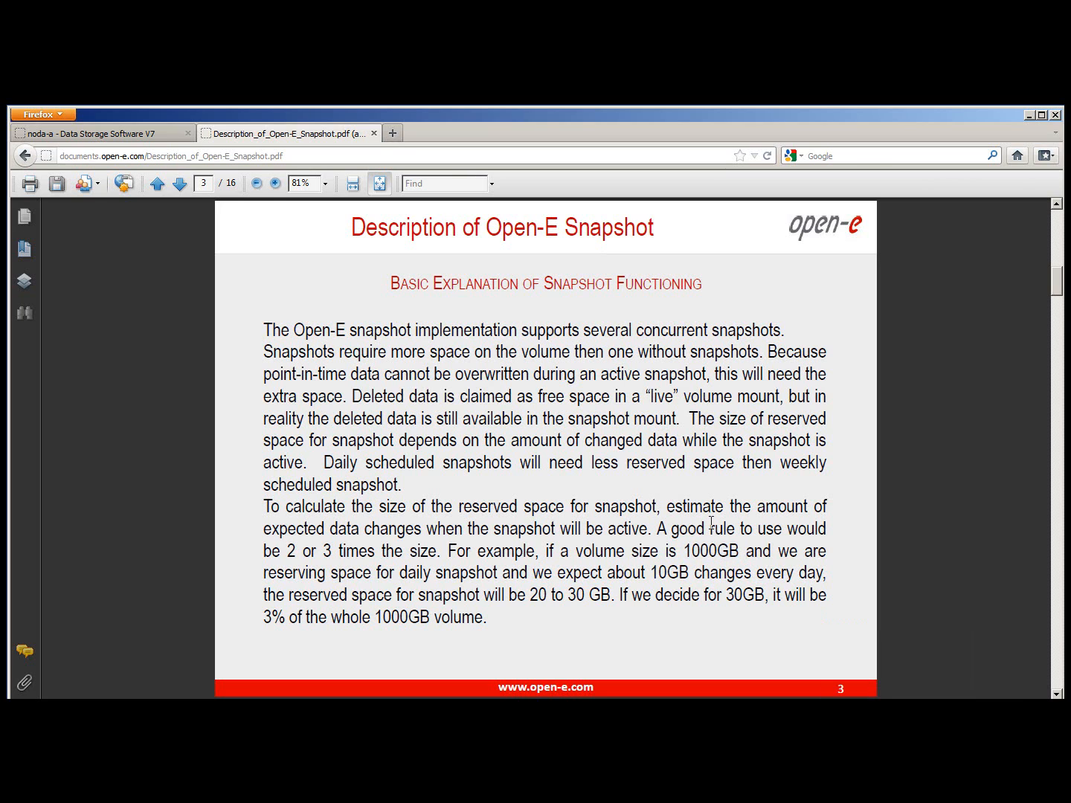
{"action": "scroll", "coordinate": [711, 523], "scroll_direction": "down", "scroll_amount": 1}
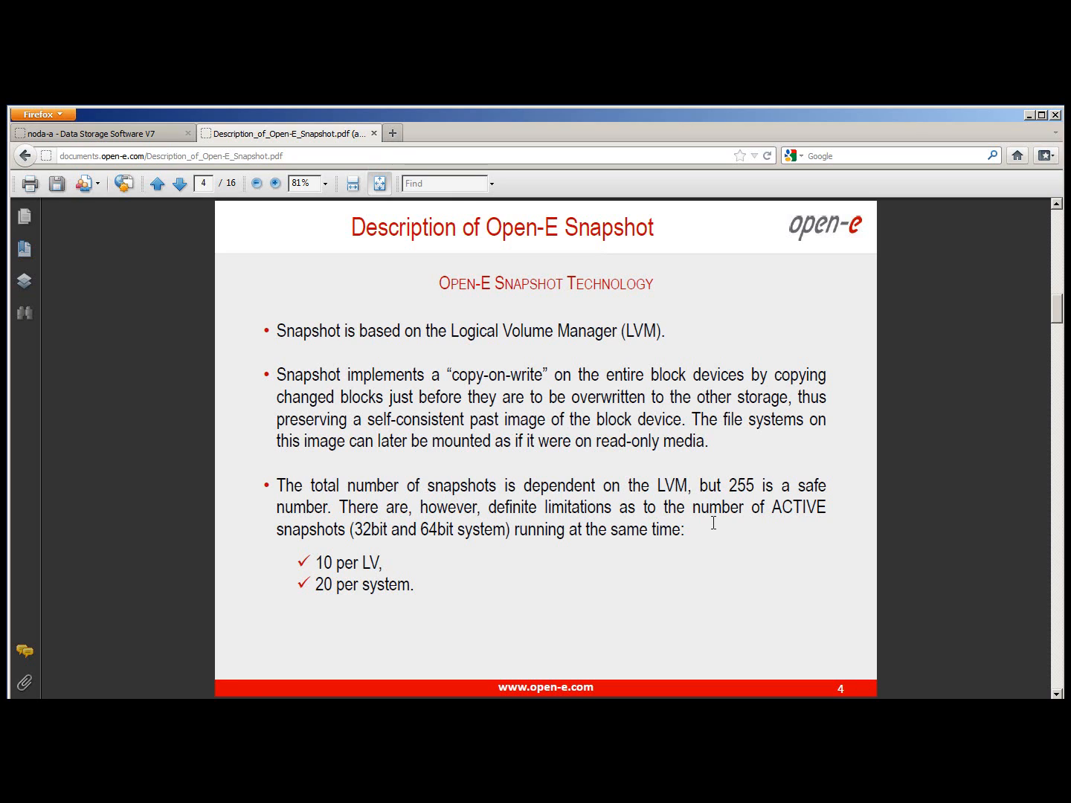
{"action": "scroll", "coordinate": [714, 523], "scroll_direction": "down", "scroll_amount": 1}
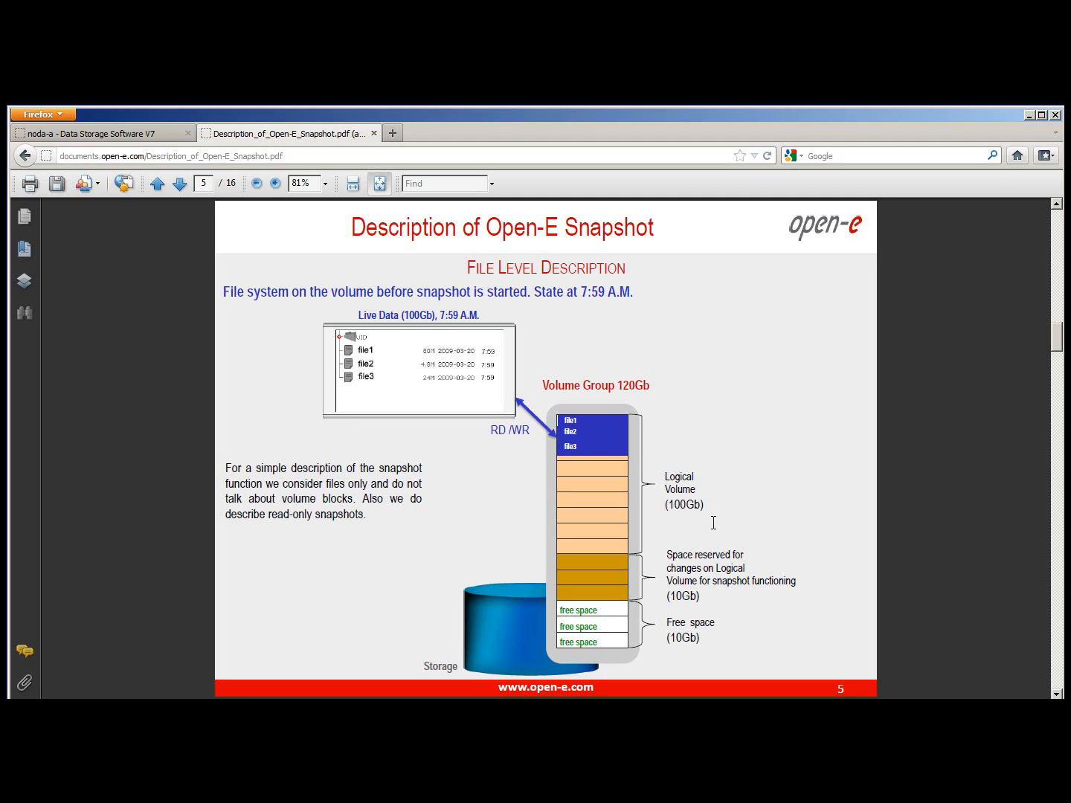
{"action": "scroll", "coordinate": [713, 523], "scroll_direction": "down", "scroll_amount": 1}
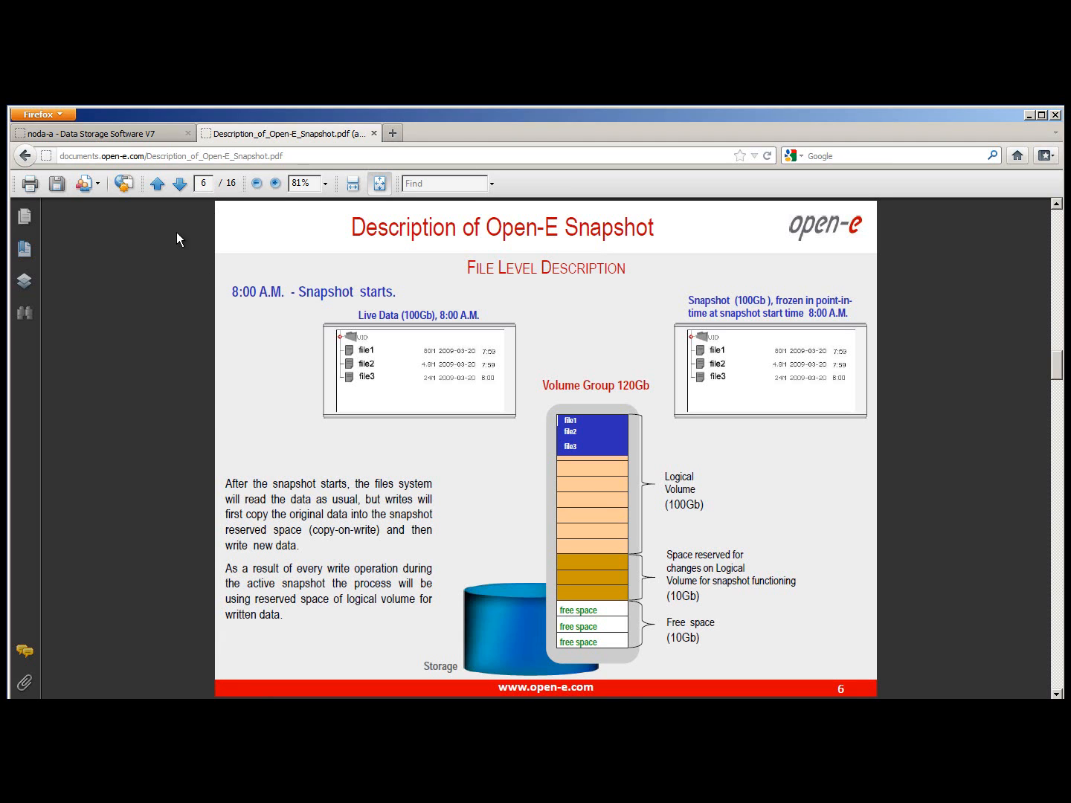
Go back from the snapshot PDF to the How-To Resources library page
{"action": "left_click", "coordinate": [25, 156]}
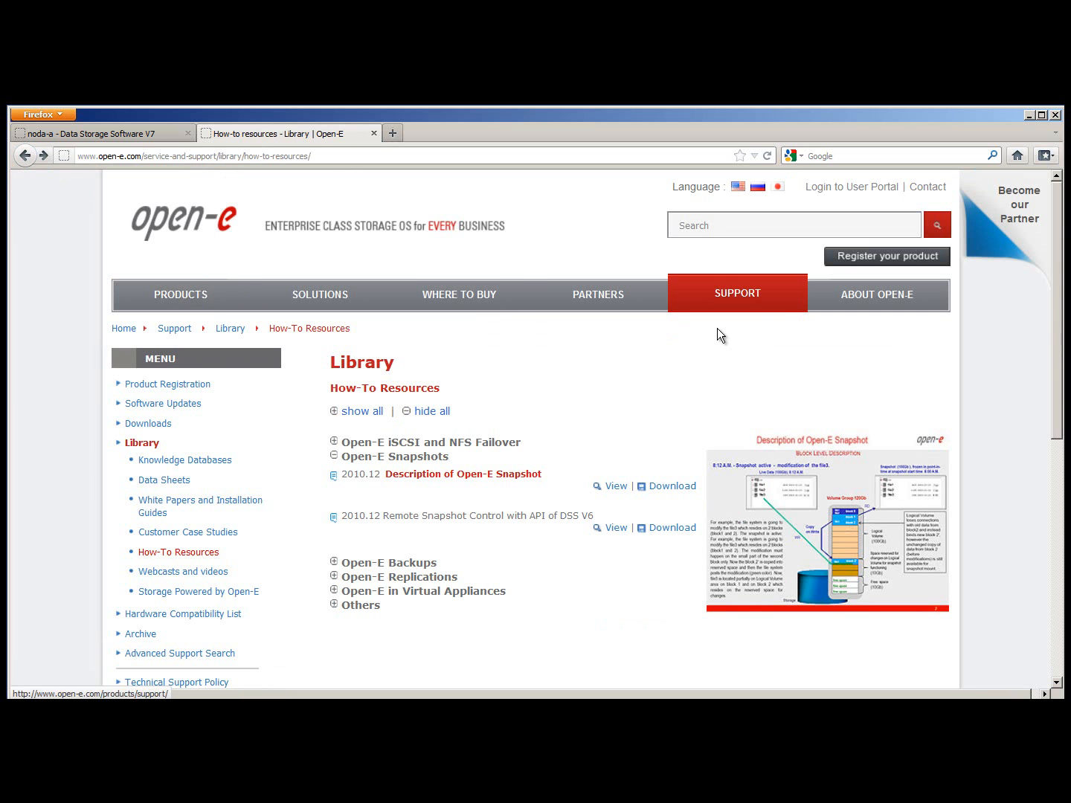
{"action": "mouse_move", "coordinate": [740, 299]}
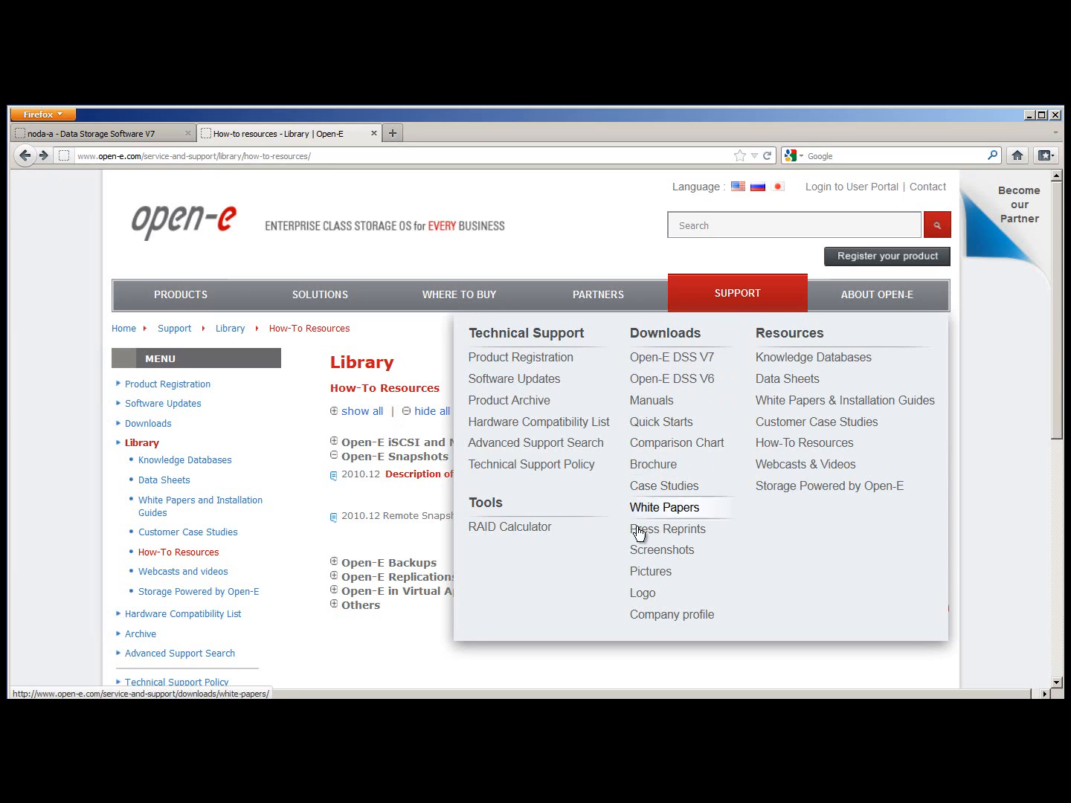
On the RAID Calculator, keep Hardware RAID Controller and set minimum drive capacity to 3 TB
{"action": "left_click", "coordinate": [499, 531]}
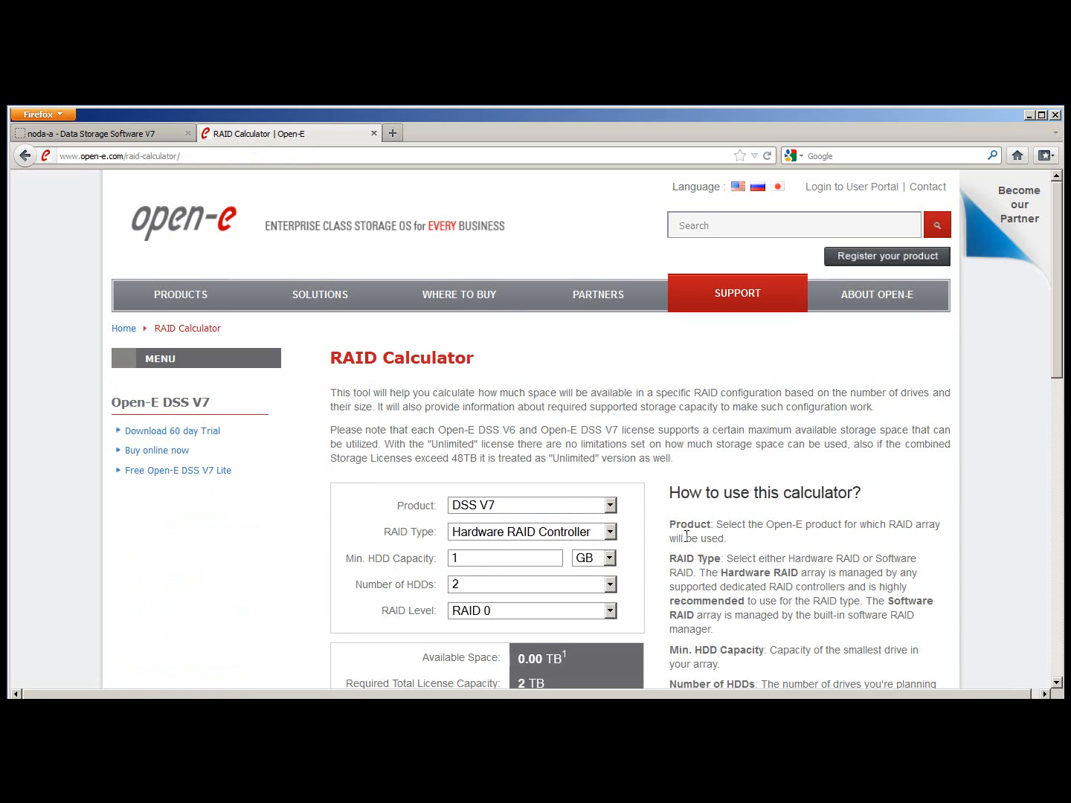
{"action": "scroll", "coordinate": [685, 536], "scroll_direction": "down", "scroll_amount": 3}
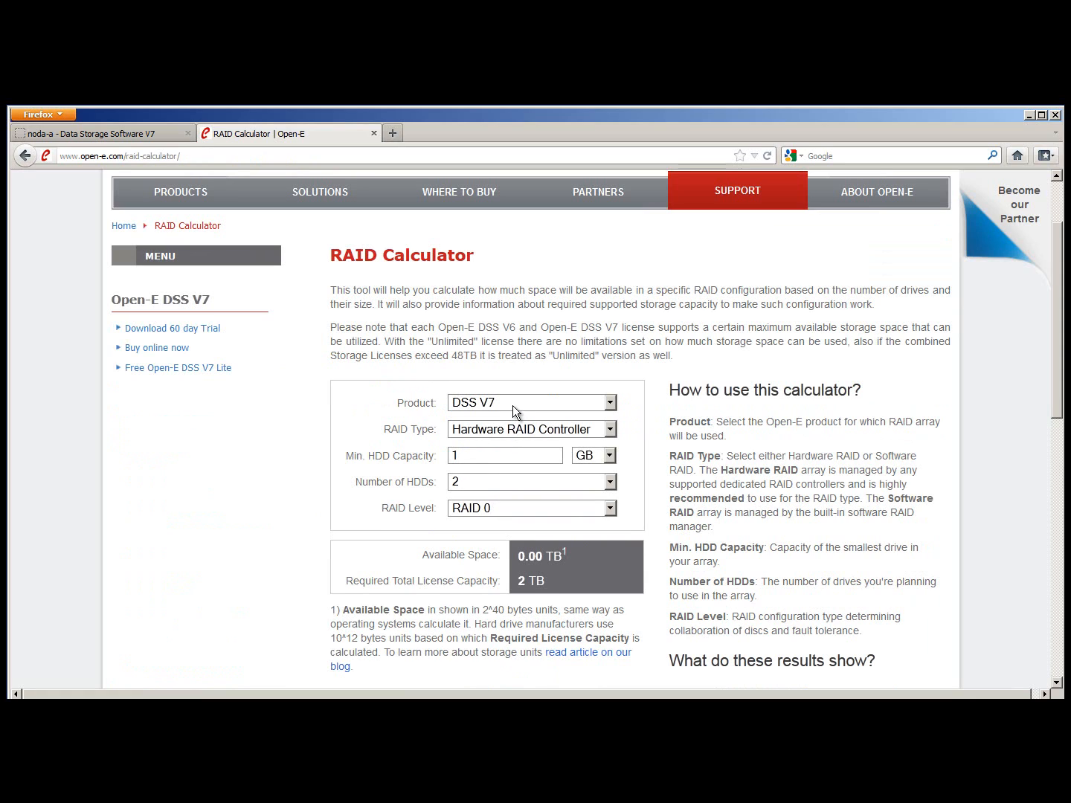
{"action": "left_click", "coordinate": [558, 430]}
{"action": "left_click", "coordinate": [506, 473]}
{"action": "left_click", "coordinate": [490, 455]}
{"action": "key", "text": "BackSpace"}
{"action": "type", "text": "3"}
{"action": "left_click", "coordinate": [577, 452]}
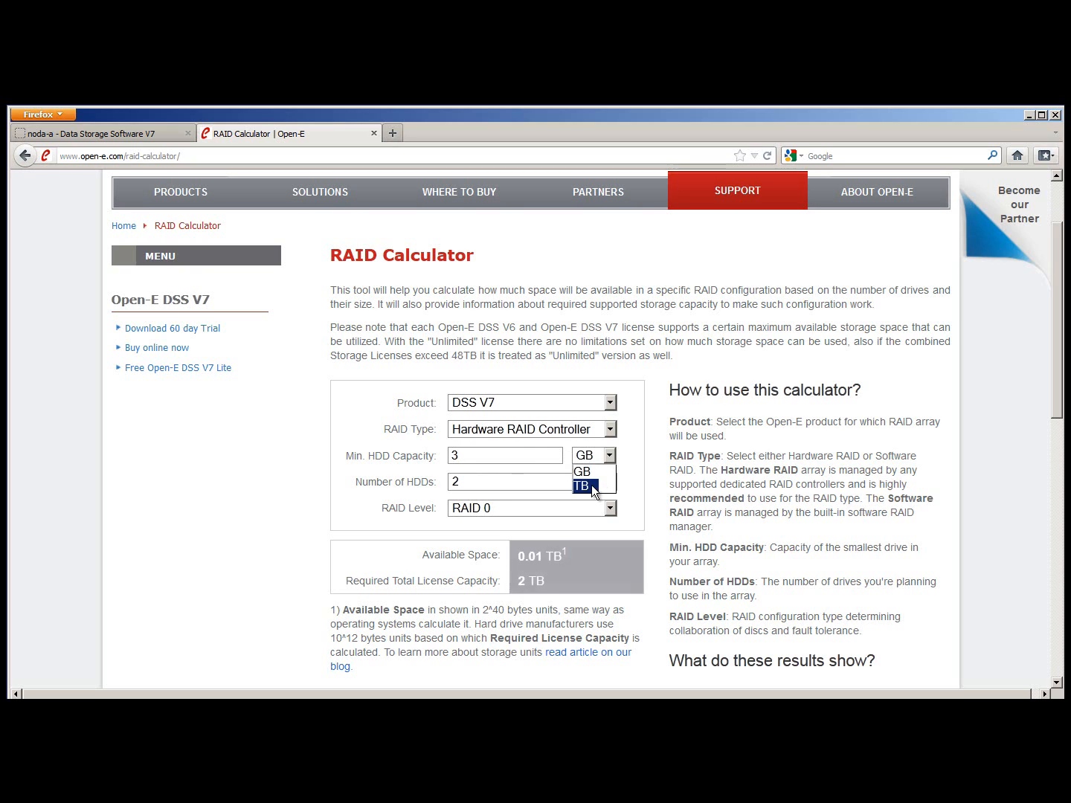
{"action": "left_click", "coordinate": [592, 485]}
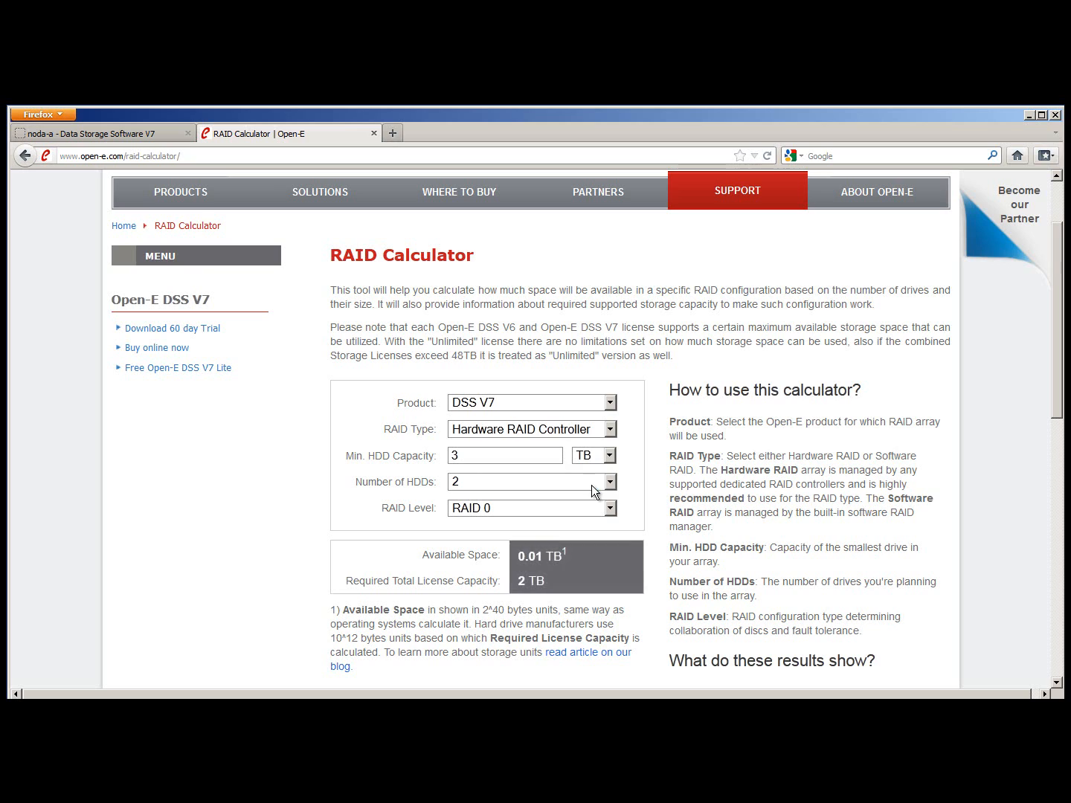
Choose RAID 5 with 15 drives, then return to the Open-E homepage
{"action": "left_click", "coordinate": [488, 484]}
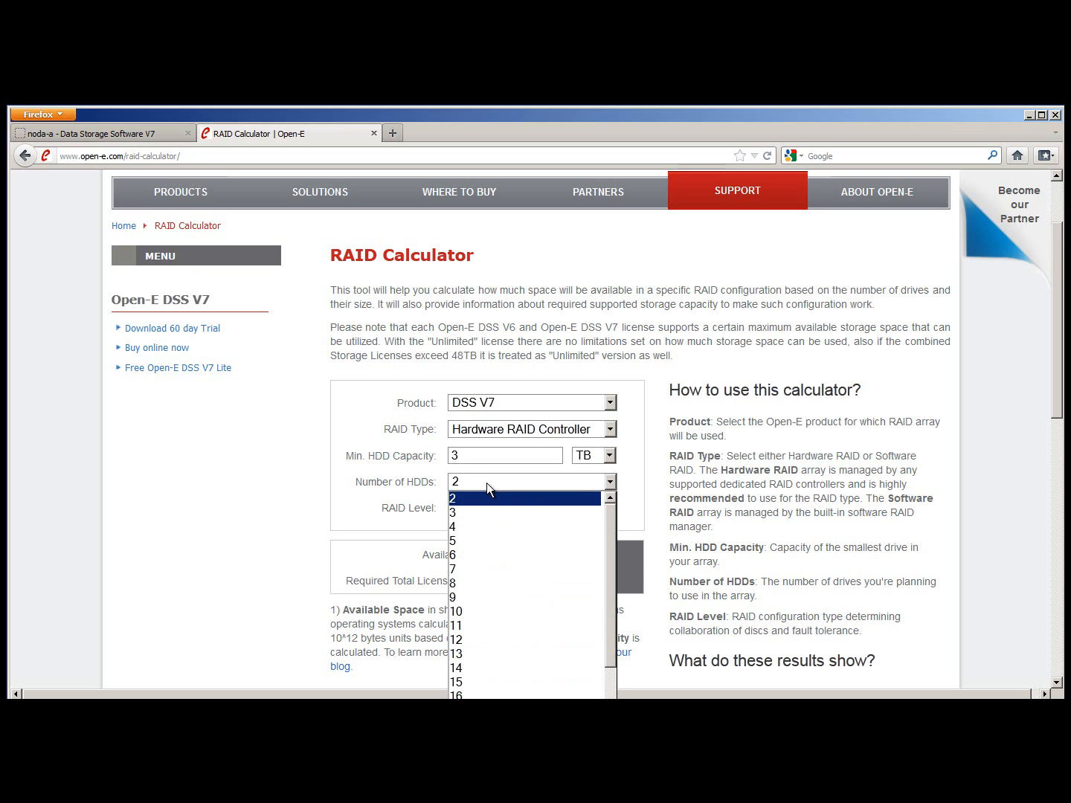
{"action": "left_click", "coordinate": [479, 609]}
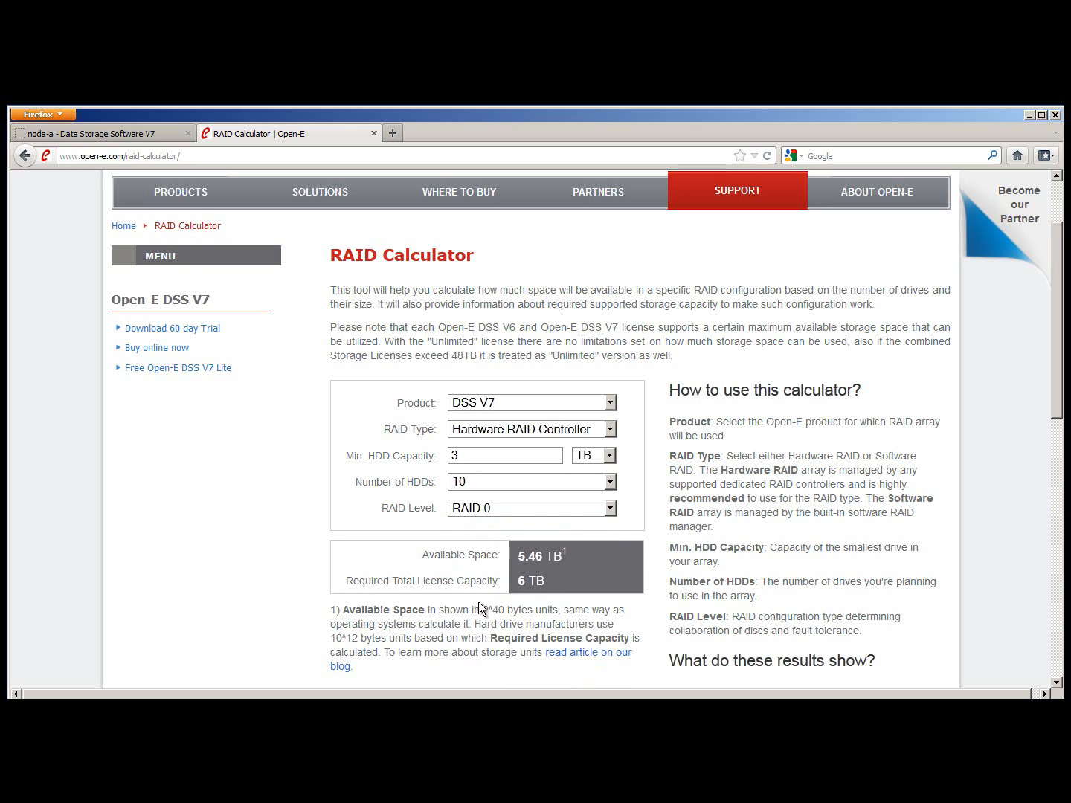
{"action": "left_click", "coordinate": [485, 511]}
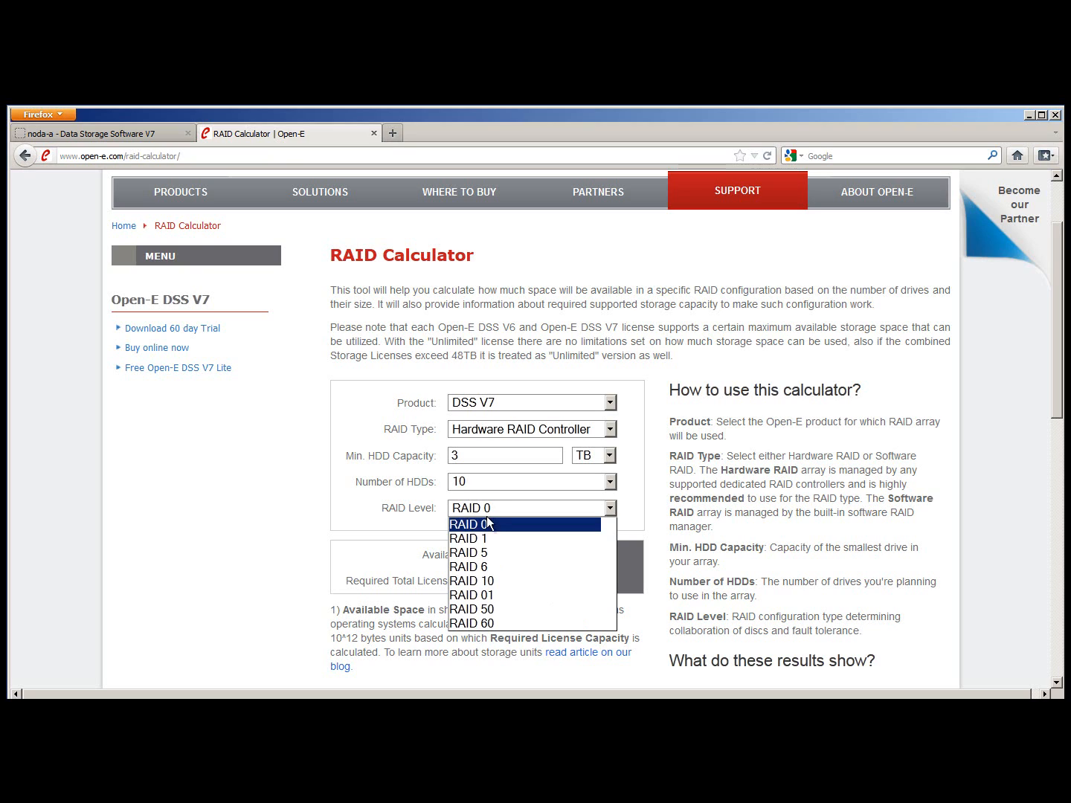
{"action": "left_click", "coordinate": [482, 551]}
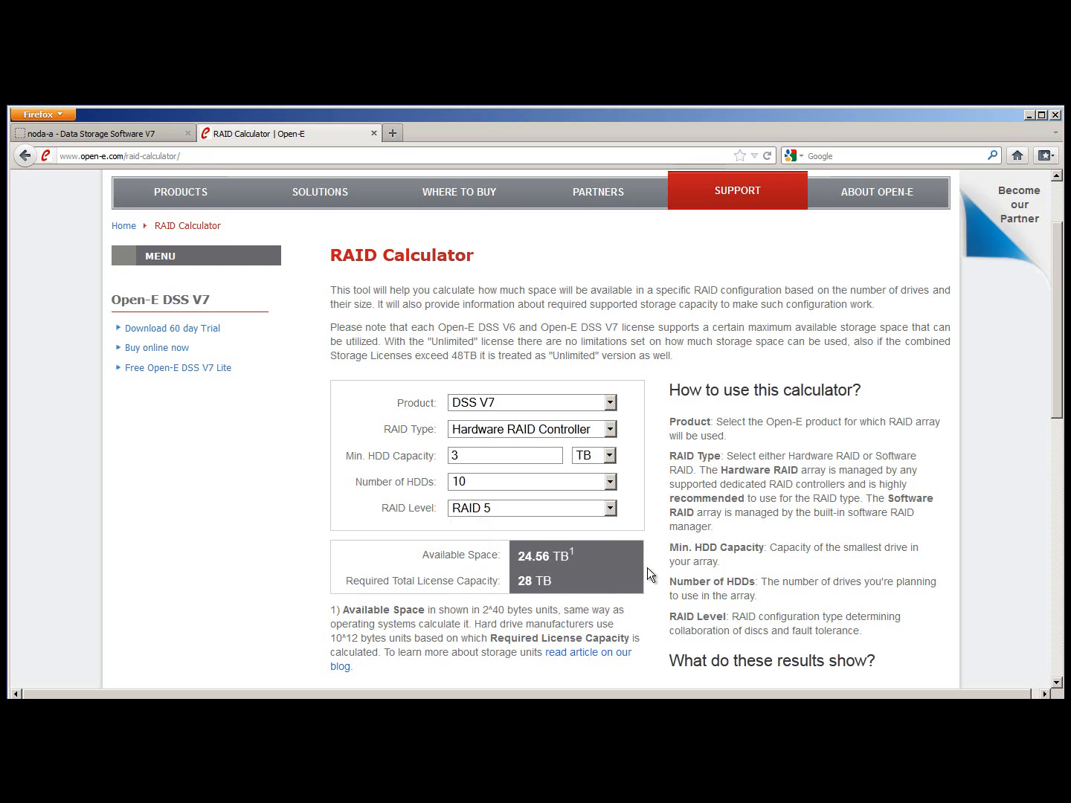
{"action": "left_click", "coordinate": [531, 483]}
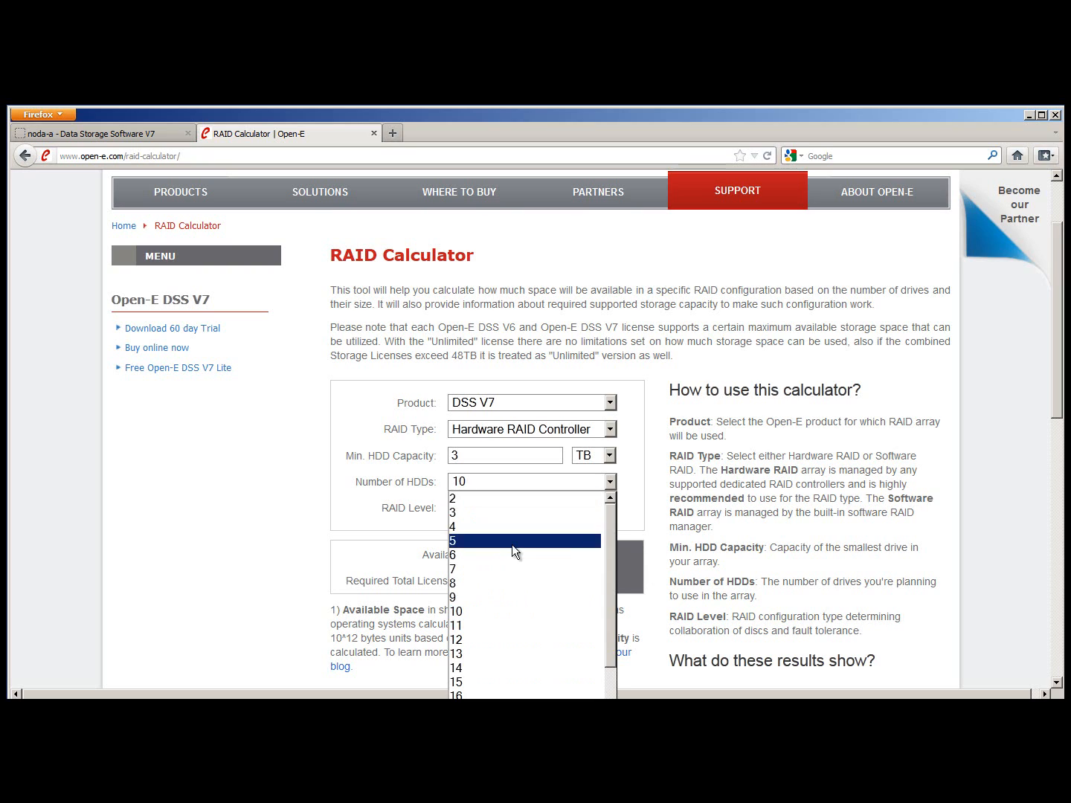
{"action": "left_click", "coordinate": [482, 680]}
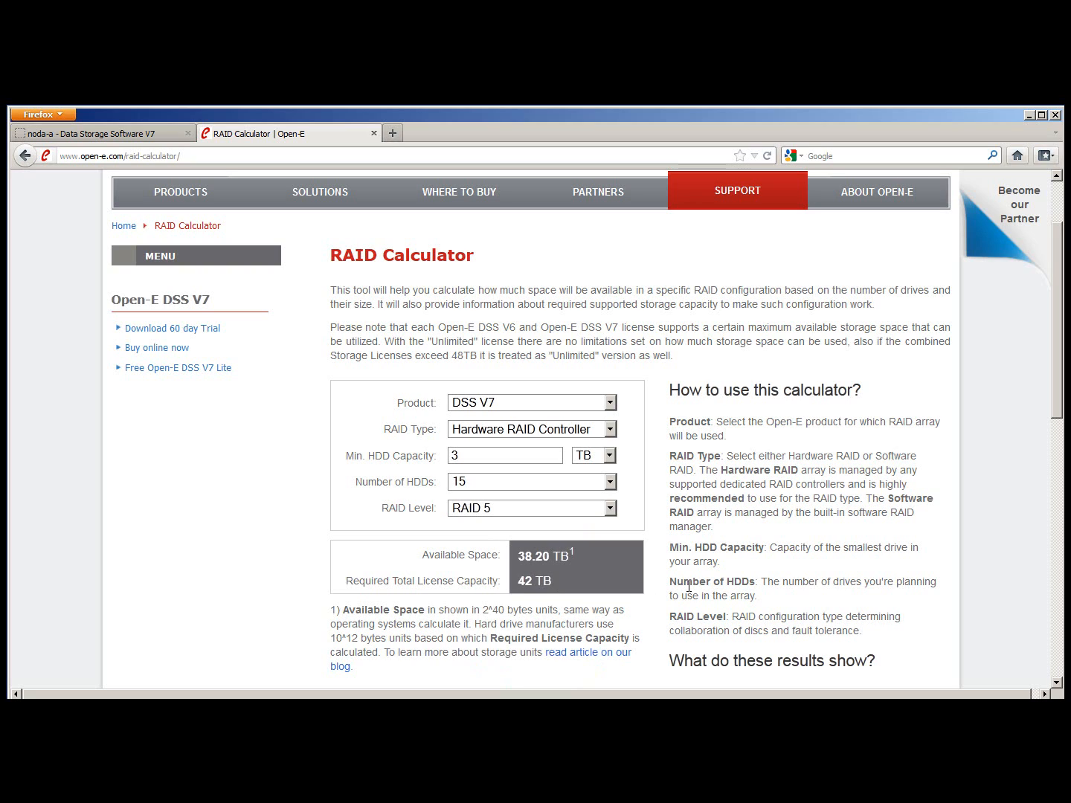
{"action": "scroll", "coordinate": [728, 492], "scroll_direction": "up", "scroll_amount": 3}
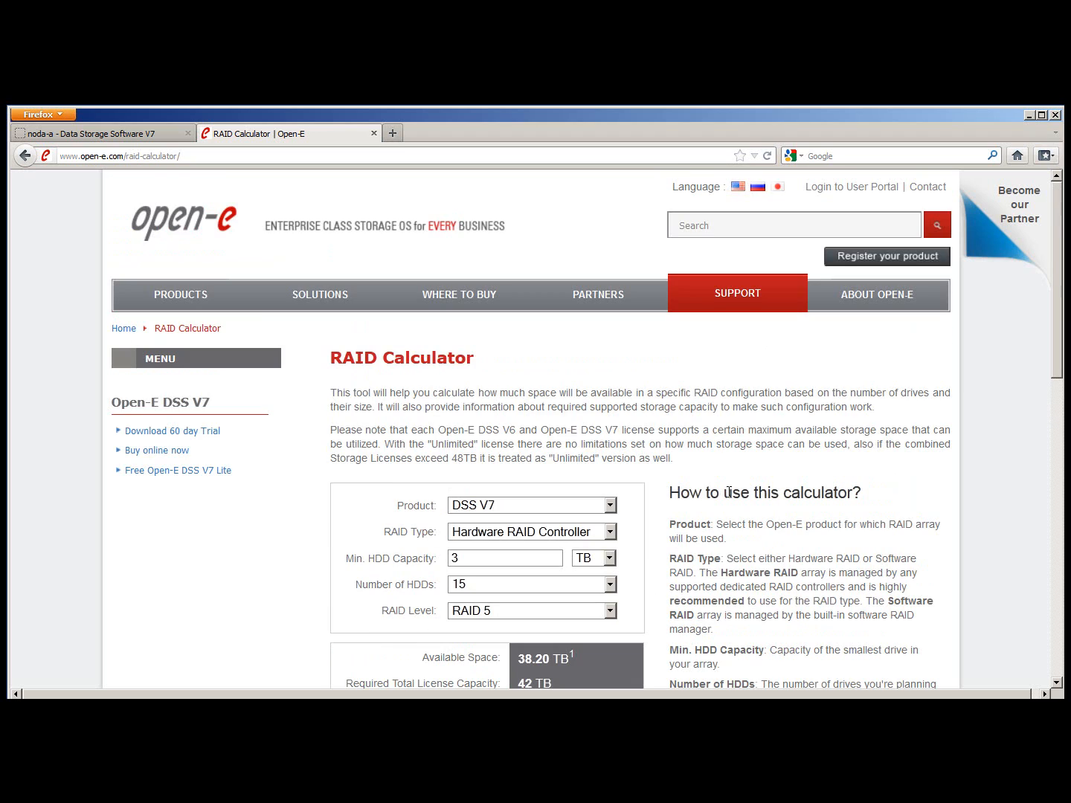
{"action": "left_click", "coordinate": [184, 219]}
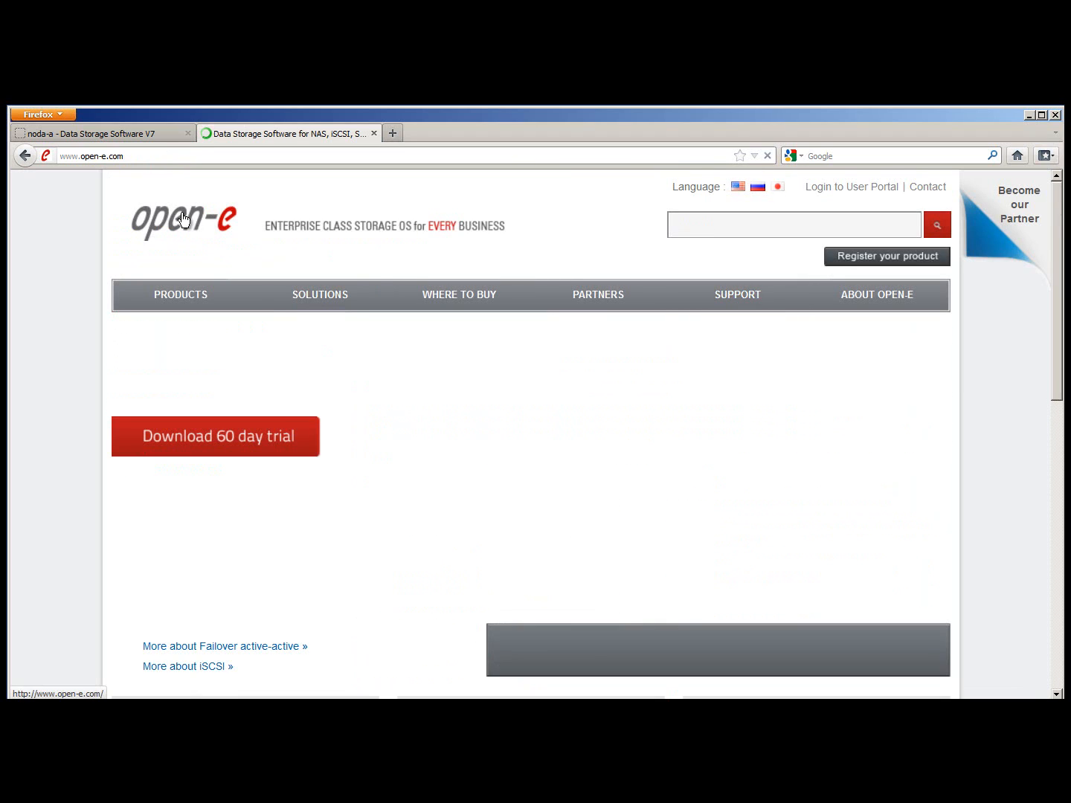